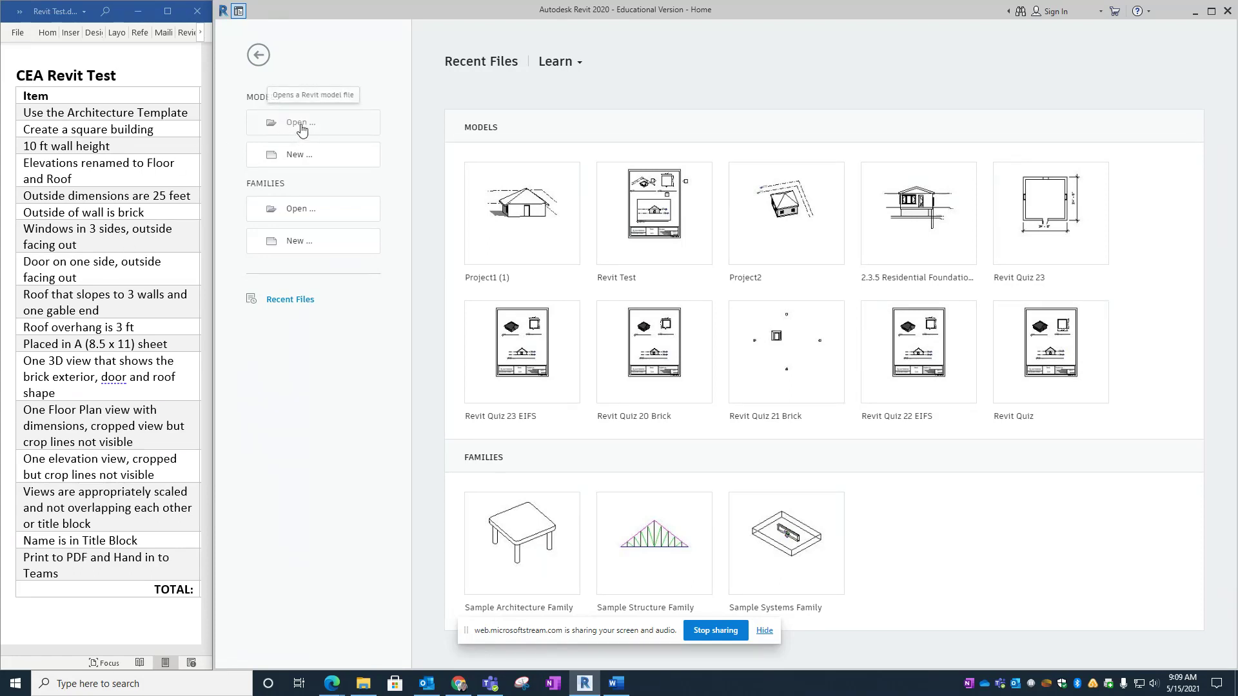
Create a new project from the Architectural Template
{"action": "left_click", "coordinate": [297, 160]}
{"action": "left_click_drag", "start_coordinate": [1073, 102], "coordinate": [597, 110]}
{"action": "left_click", "coordinate": [675, 144]}
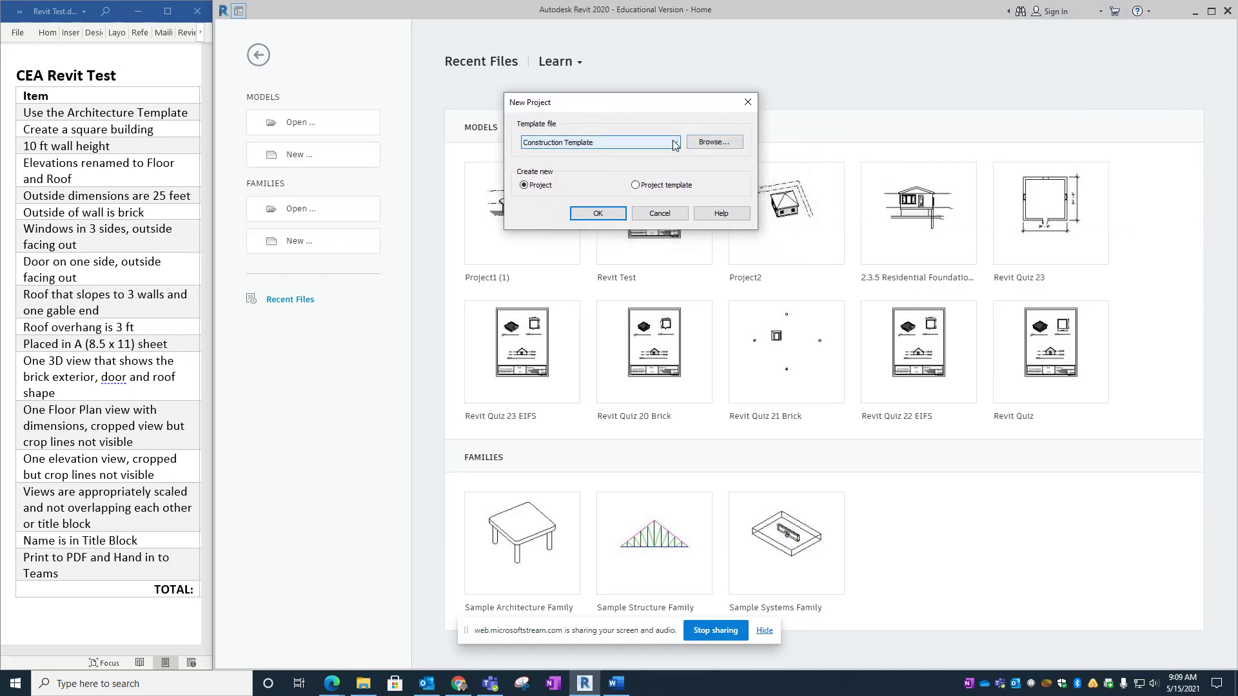
{"action": "left_click", "coordinate": [606, 174]}
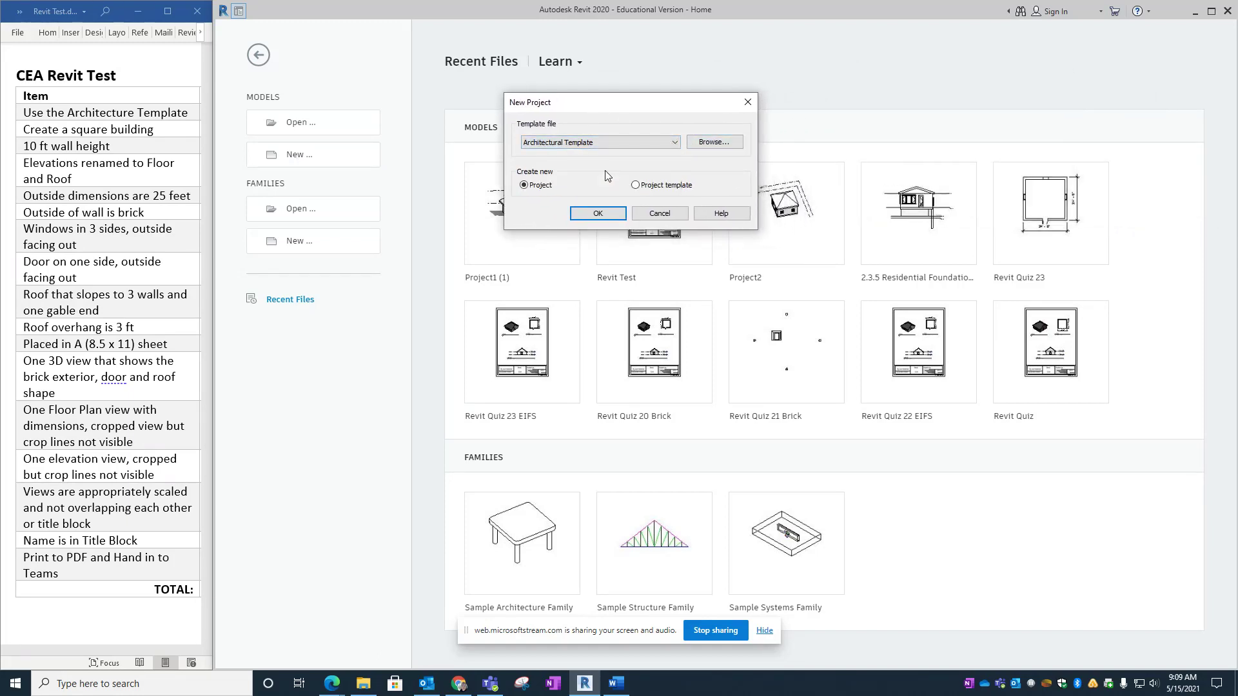
{"action": "left_click", "coordinate": [596, 214]}
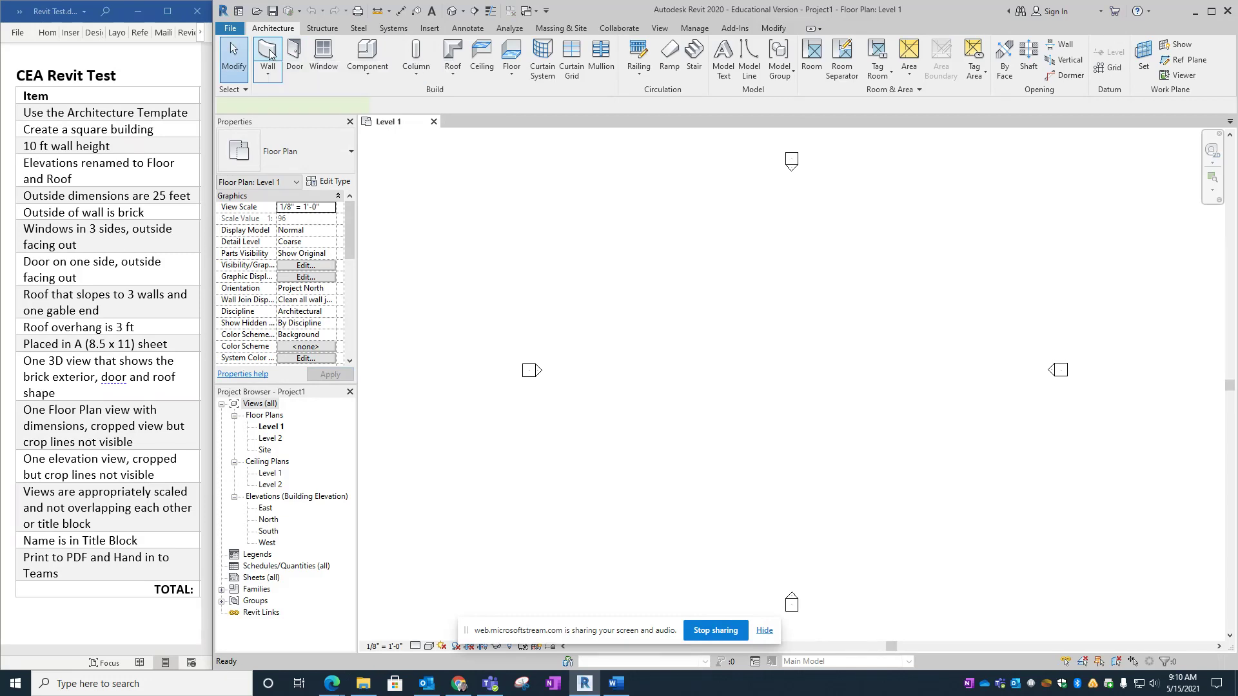
Draw a closed square of Generic - 8" walls, each 10 feet long, between the elevation markers on Level 1
{"action": "left_click", "coordinate": [269, 53]}
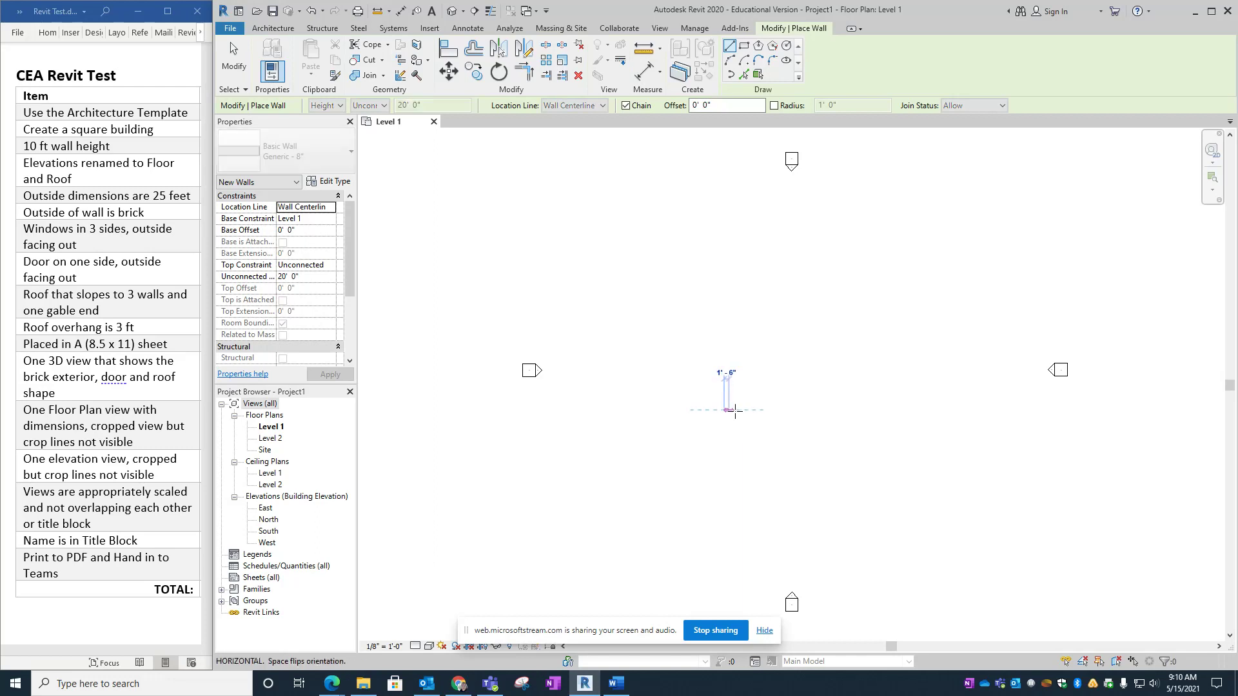
{"action": "left_click", "coordinate": [724, 410]}
{"action": "scroll", "coordinate": [772, 410], "scroll_direction": "up", "scroll_amount": 3}
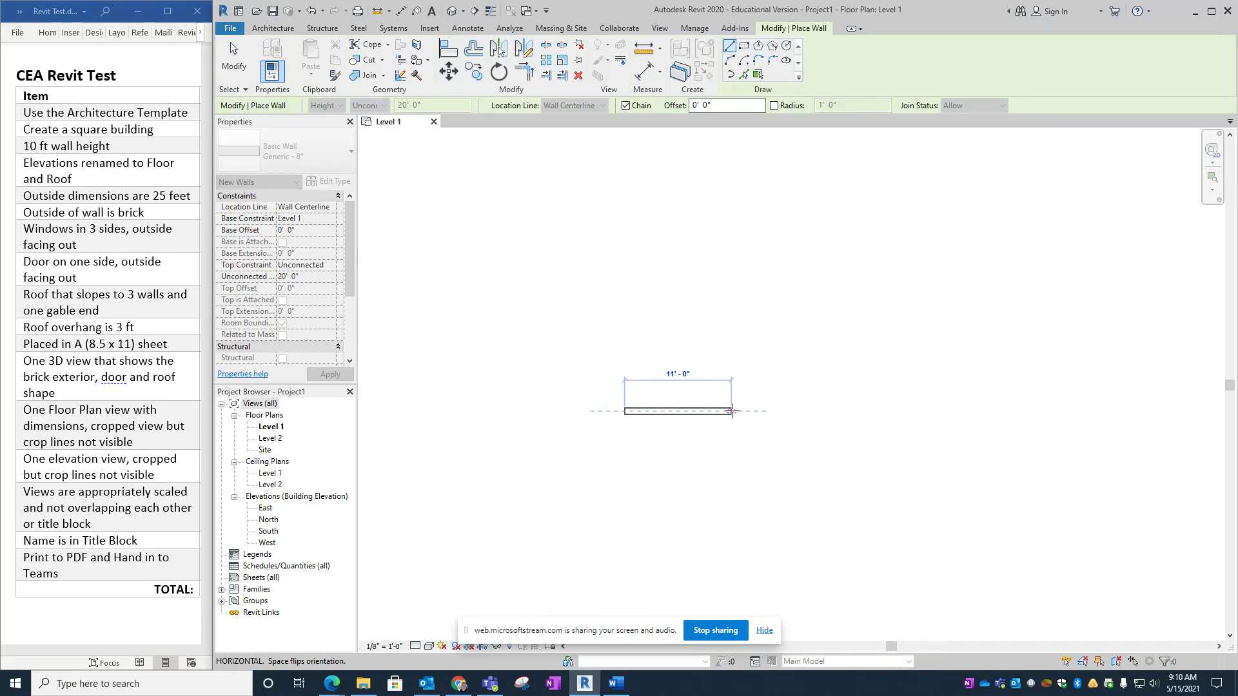
{"action": "type", "text": "10"}
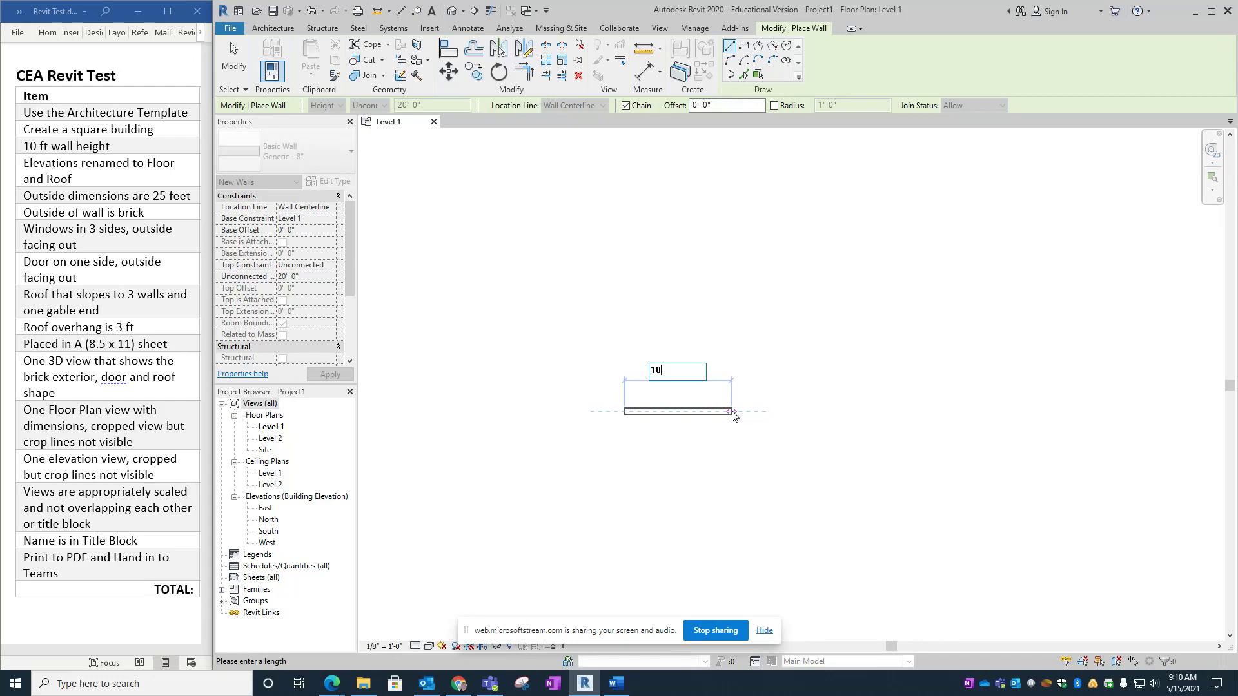
{"action": "key", "text": "Return"}
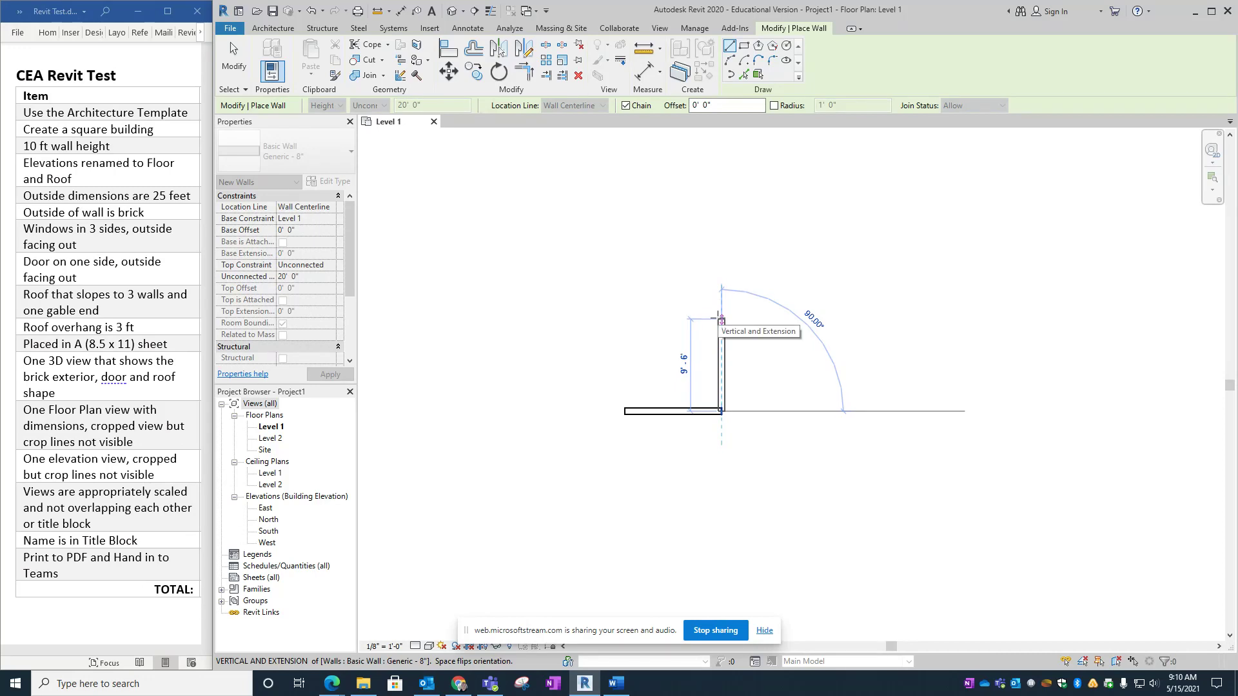
{"action": "type", "text": "10"}
{"action": "key", "text": "Return"}
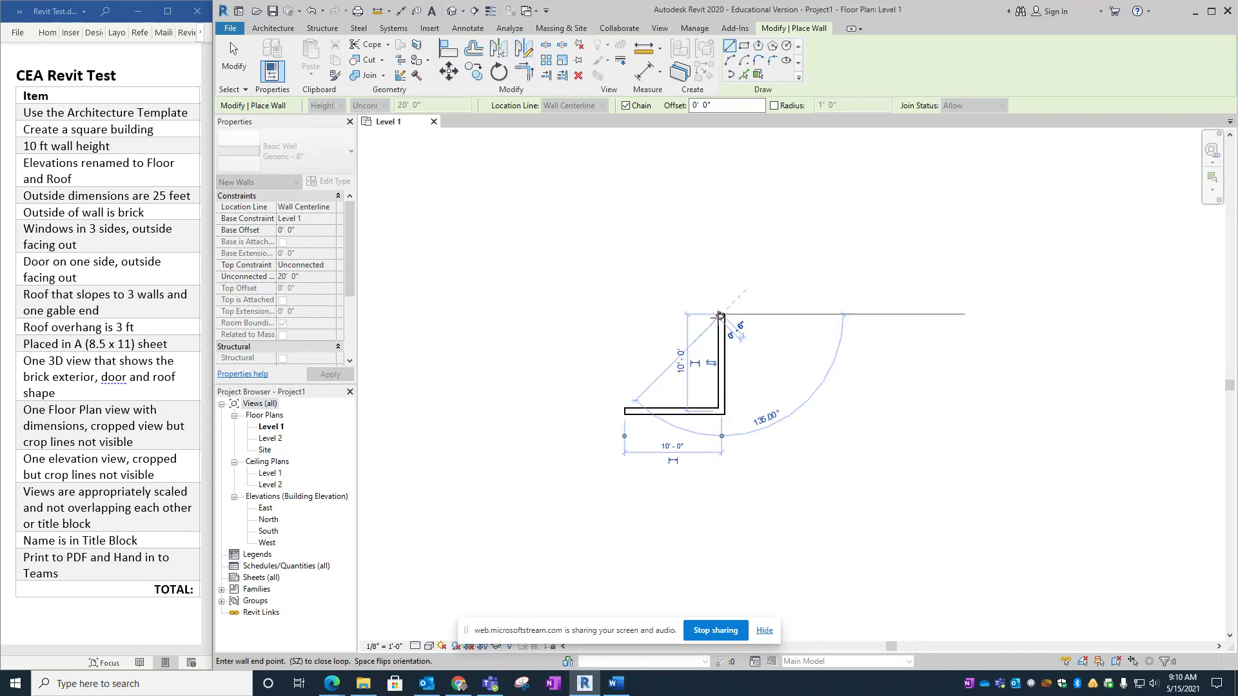
{"action": "left_click", "coordinate": [622, 314]}
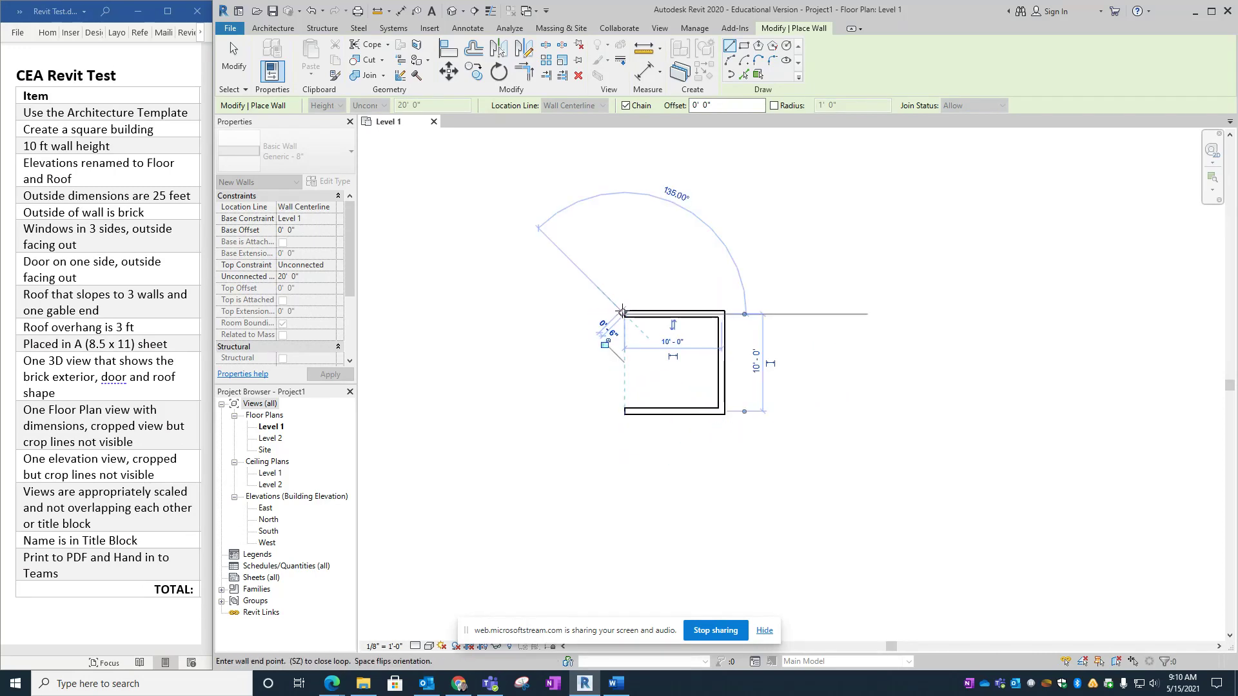
{"action": "left_click", "coordinate": [623, 410]}
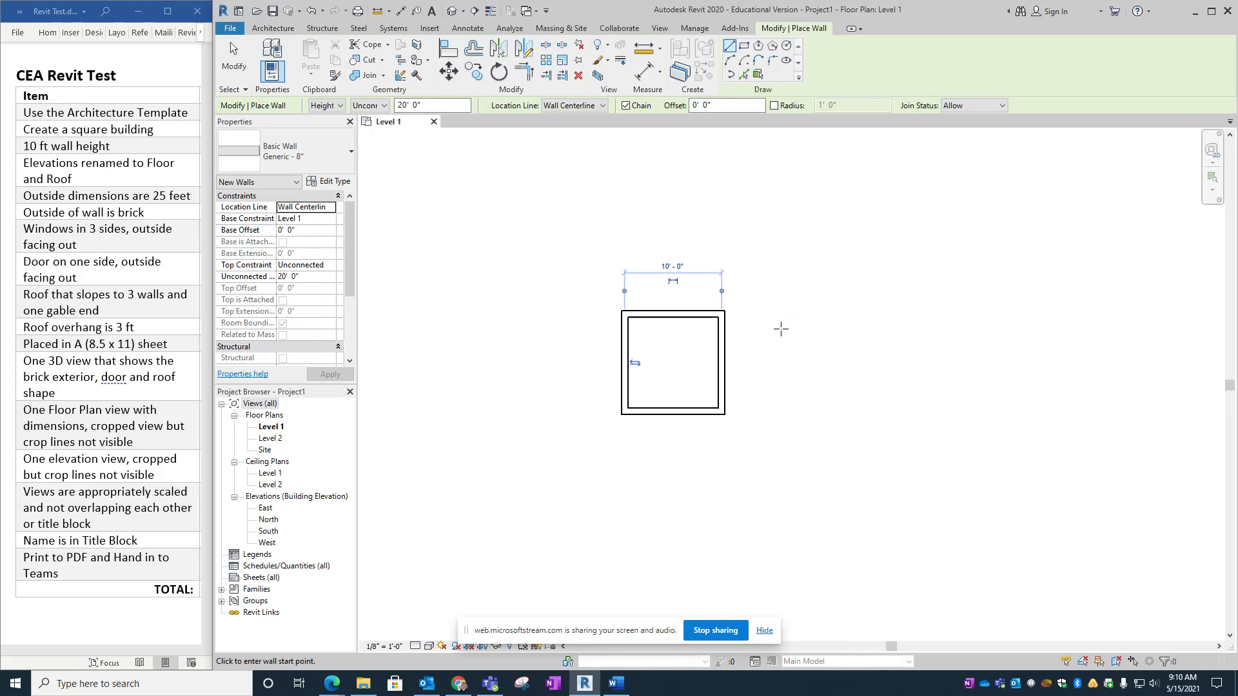
{"action": "left_click", "coordinate": [721, 343]}
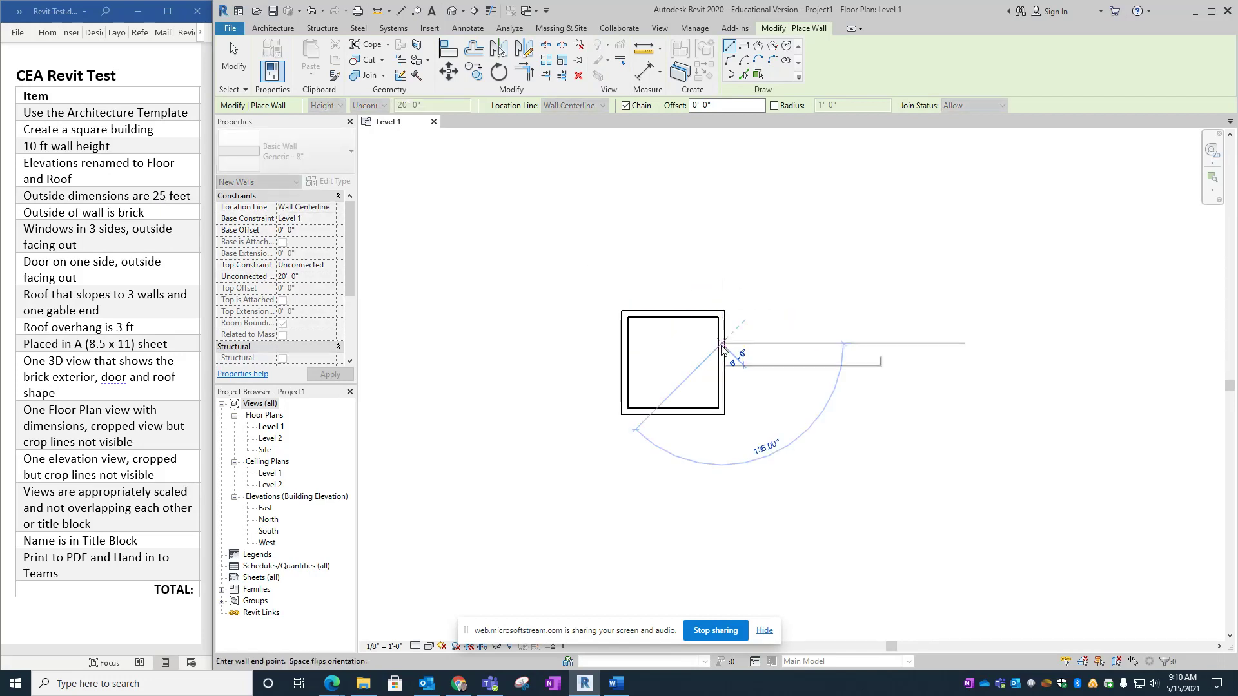
{"action": "key", "text": "Escape"}
{"action": "key", "text": "Escape"}
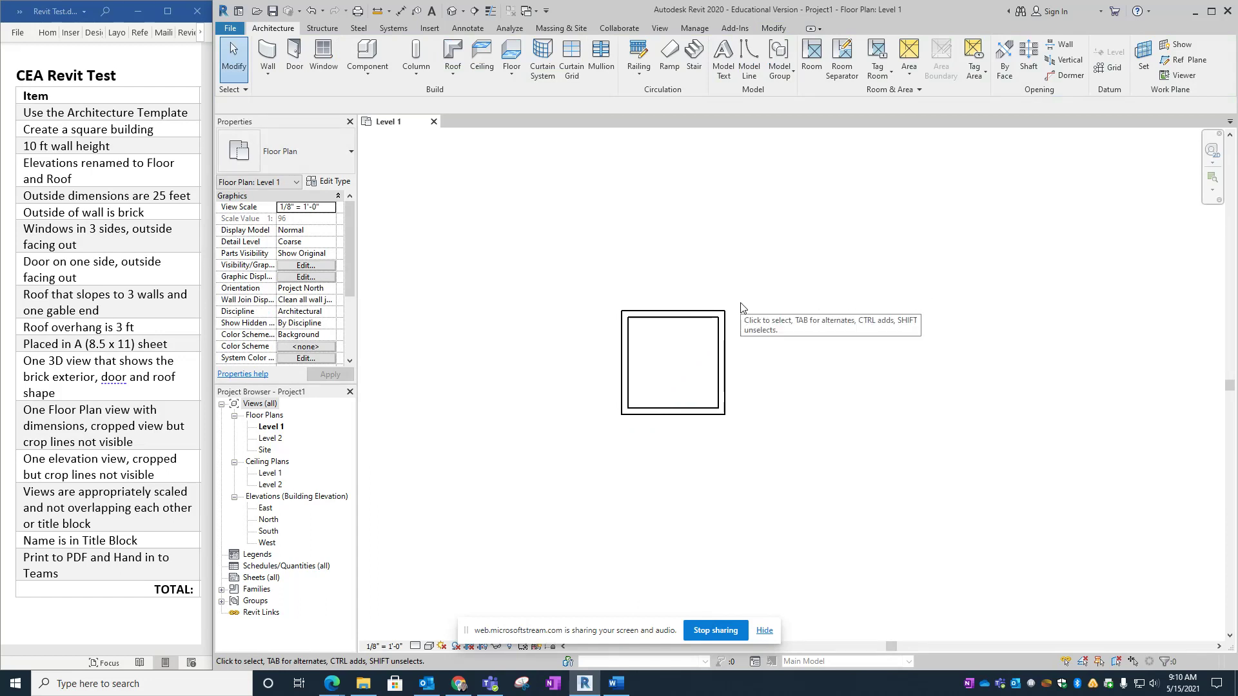
Shift the right wall's temporary dimension to the outer wall faces and set the building's width to 25 feet
{"action": "left_click", "coordinate": [720, 336]}
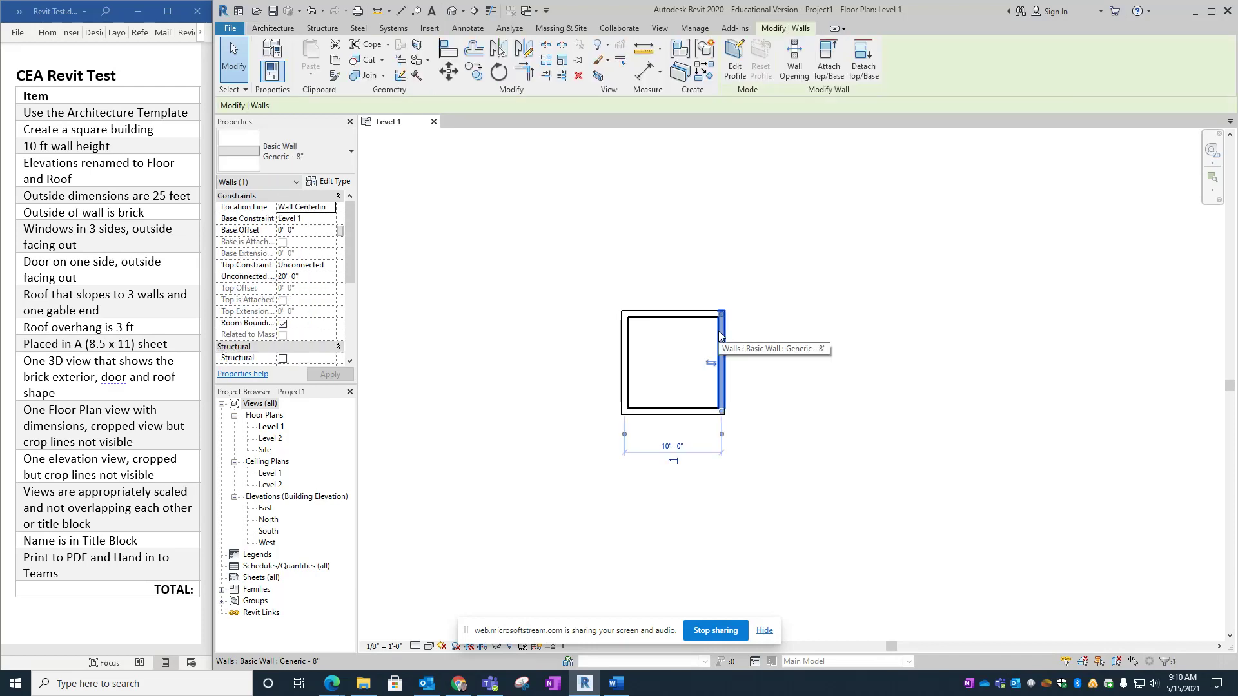
{"action": "scroll", "coordinate": [675, 380], "scroll_direction": "up", "scroll_amount": 5}
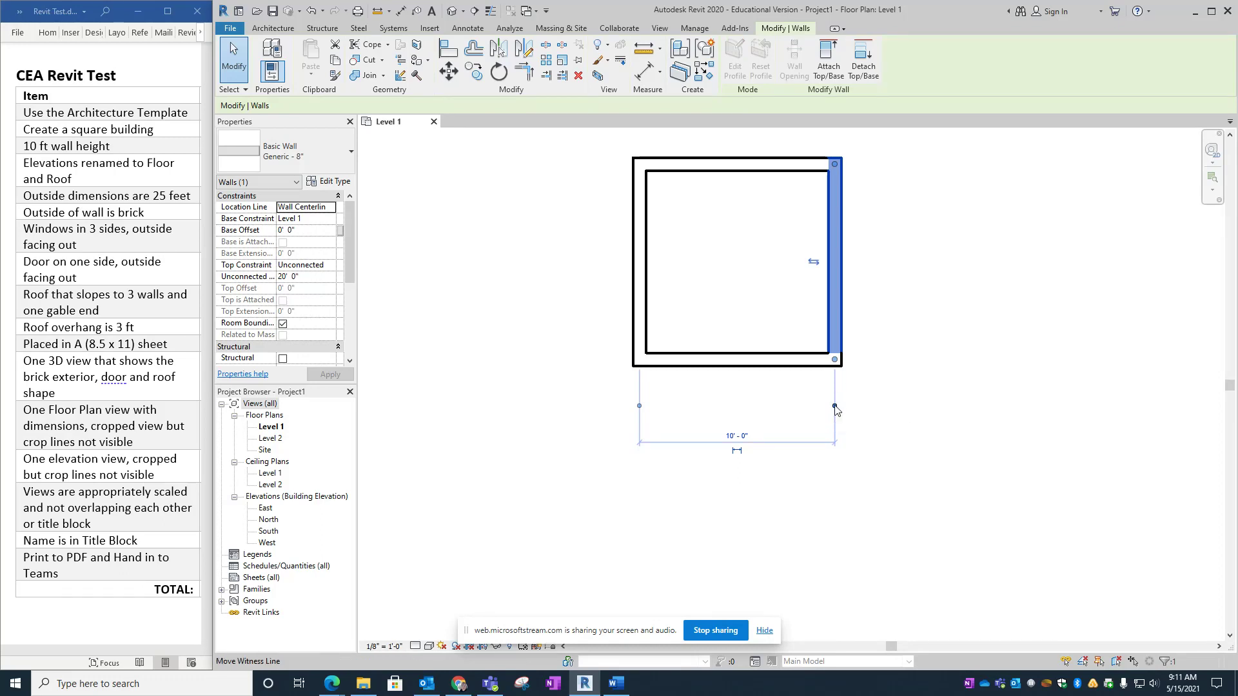
{"action": "left_click_drag", "start_coordinate": [835, 409], "coordinate": [842, 413]}
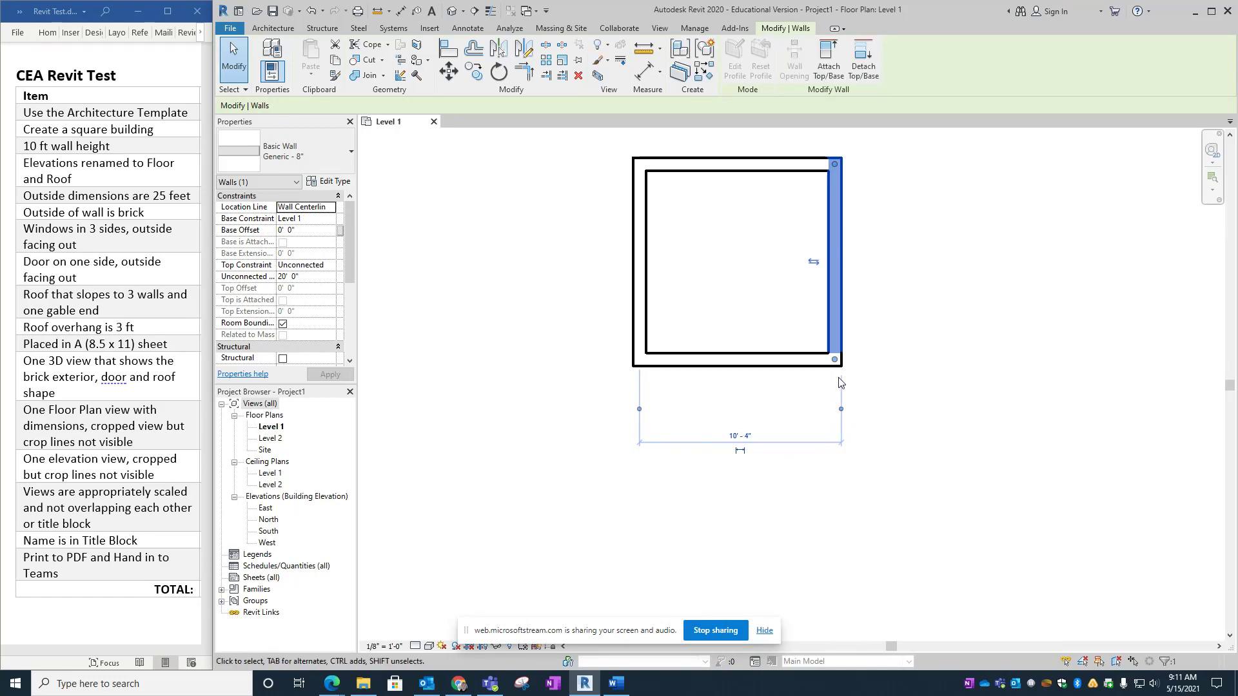
{"action": "left_click_drag", "start_coordinate": [639, 409], "coordinate": [645, 415]}
{"action": "left_click", "coordinate": [737, 437]}
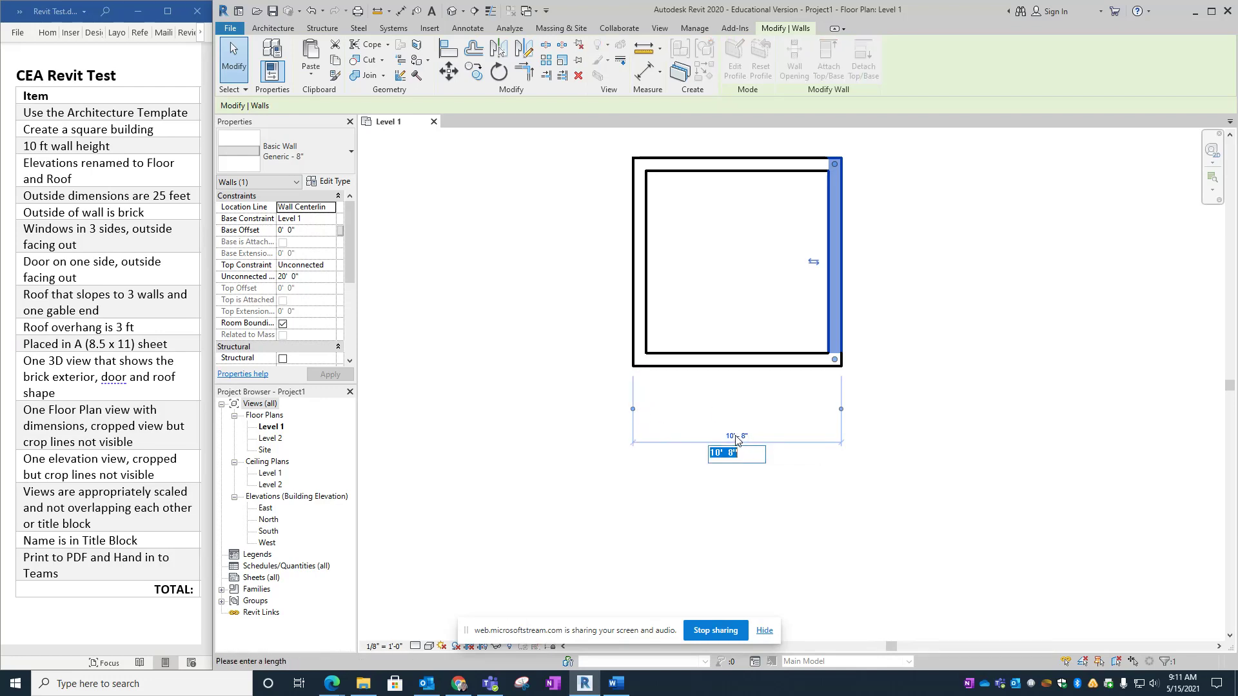
{"action": "type", "text": "25"}
{"action": "key", "text": "Return"}
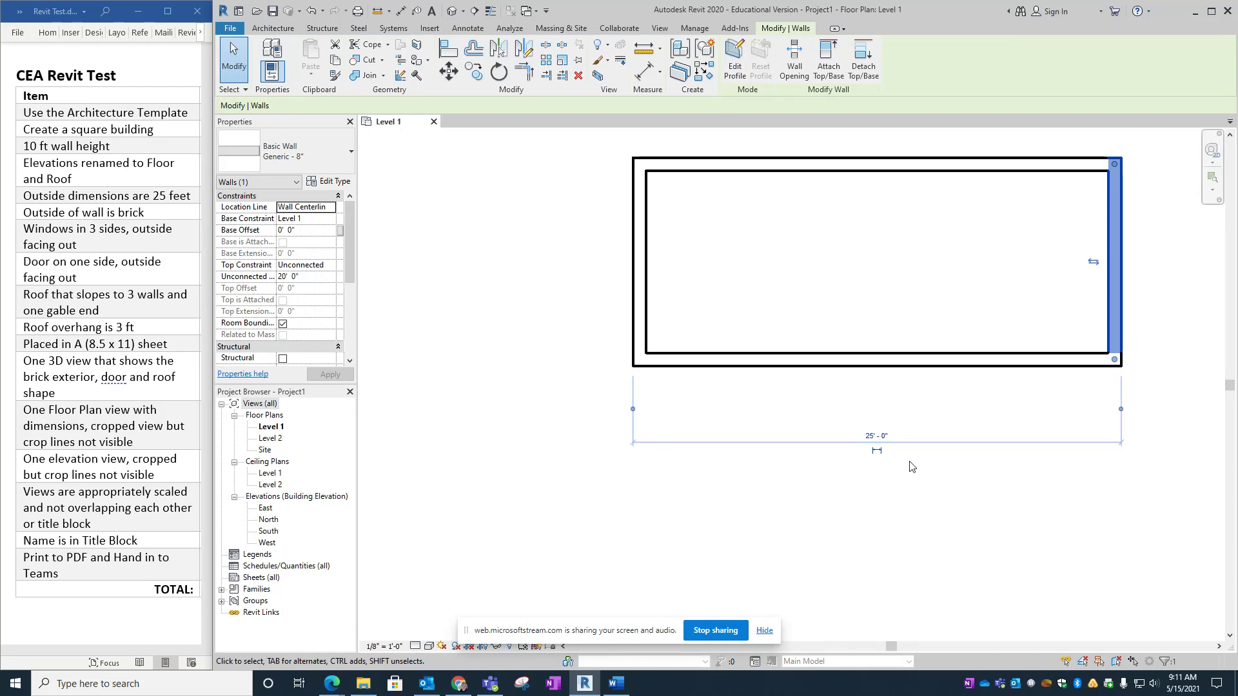
Make the horizontal 25-foot dimension permanent and lock it
{"action": "left_click", "coordinate": [877, 453]}
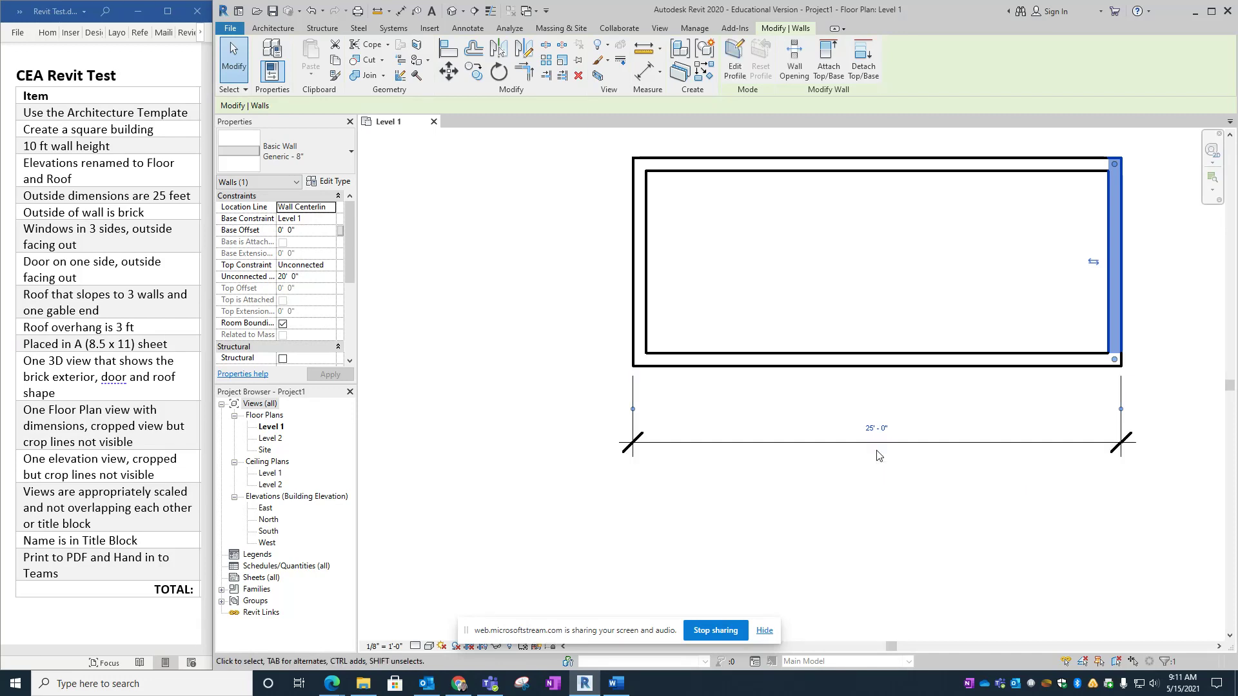
{"action": "left_click", "coordinate": [969, 443]}
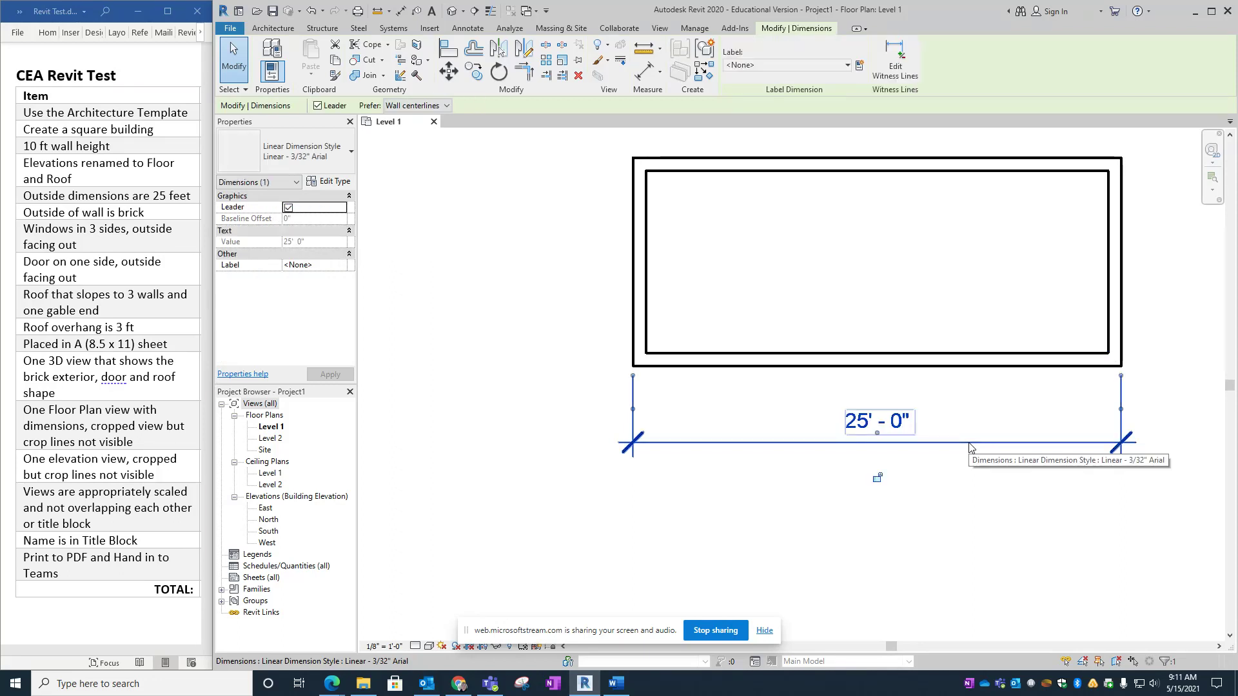
{"action": "left_click", "coordinate": [878, 480]}
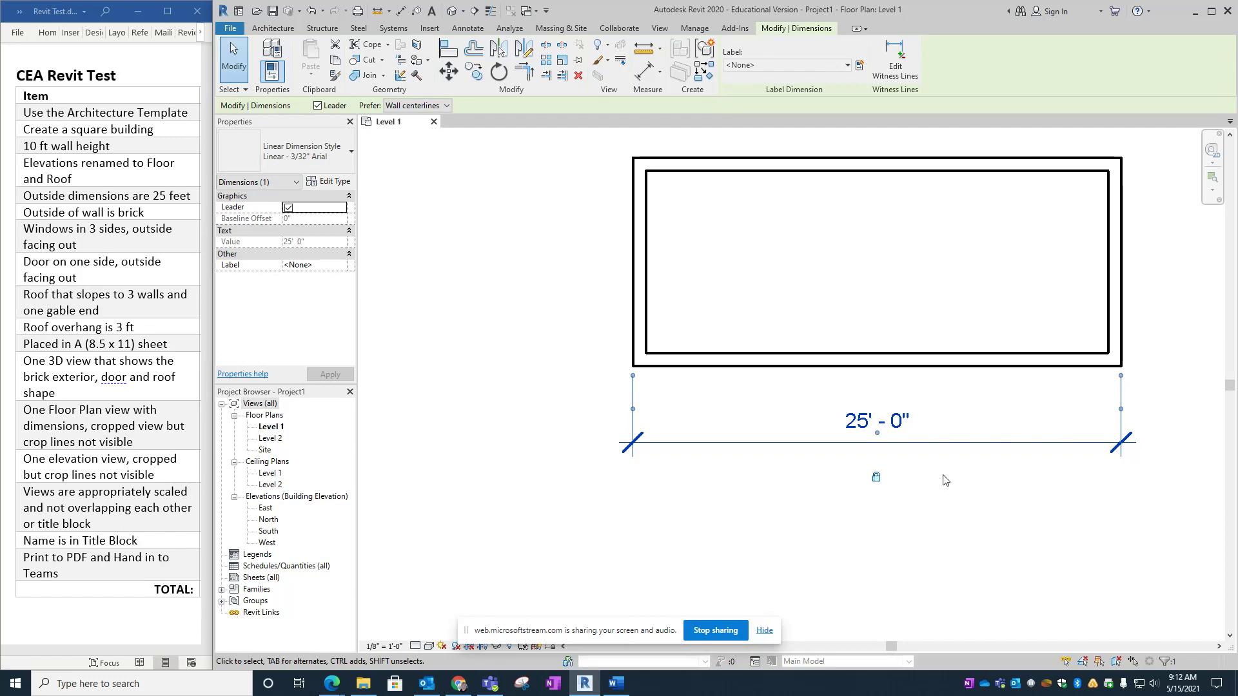
Measure the upper wall's dimension between outer faces, make it permanent, and set the building's depth to 25 feet
{"action": "scroll", "coordinate": [943, 481], "scroll_direction": "up", "scroll_amount": 1}
{"action": "scroll", "coordinate": [867, 475], "scroll_direction": "down", "scroll_amount": 2}
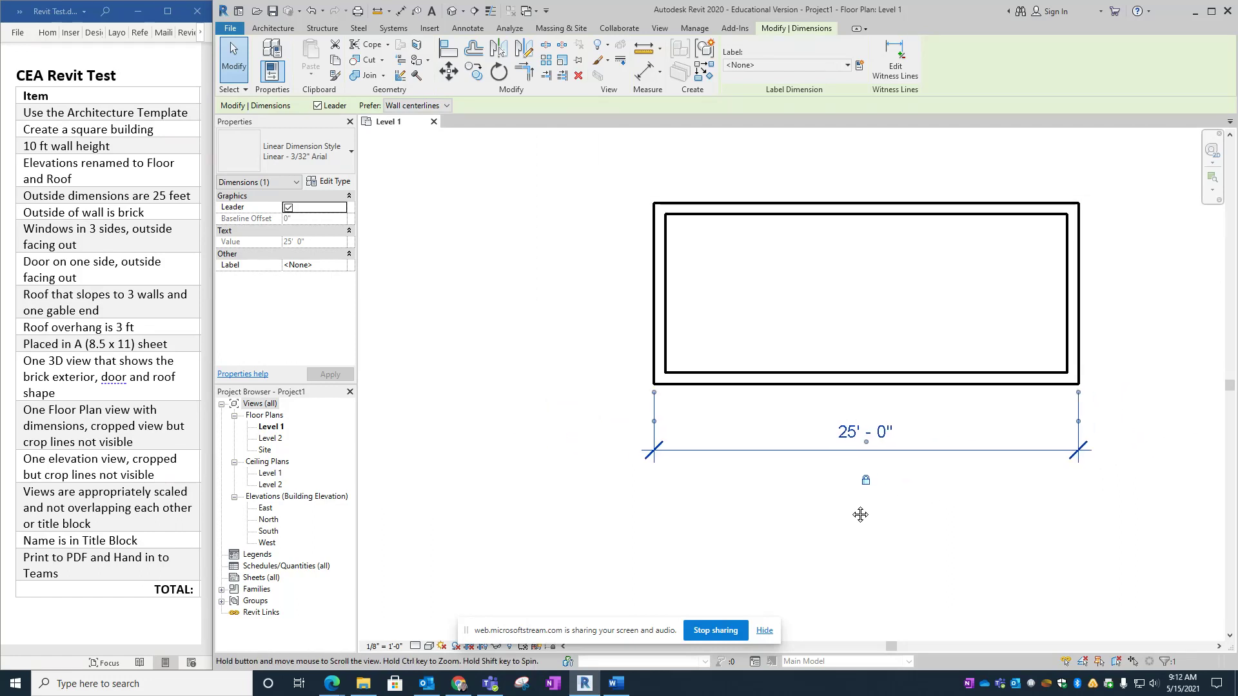
{"action": "scroll", "coordinate": [839, 419], "scroll_direction": "up", "scroll_amount": 1}
{"action": "left_click", "coordinate": [871, 267]}
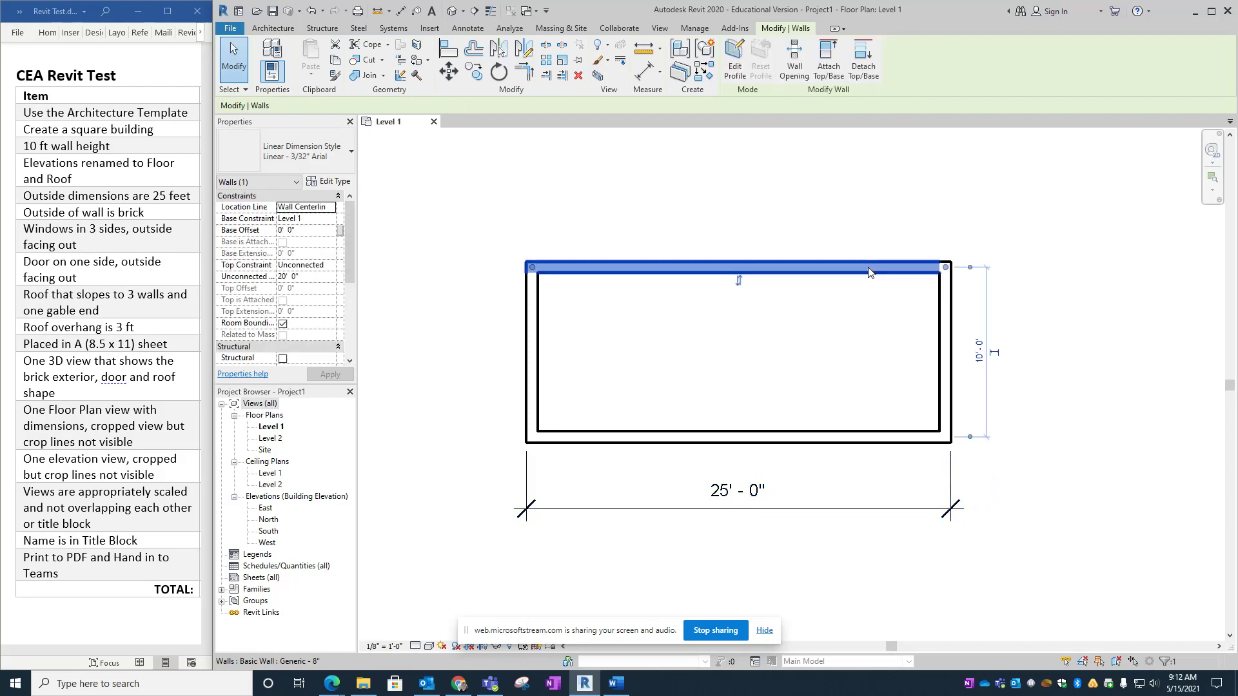
{"action": "left_click", "coordinate": [971, 266]}
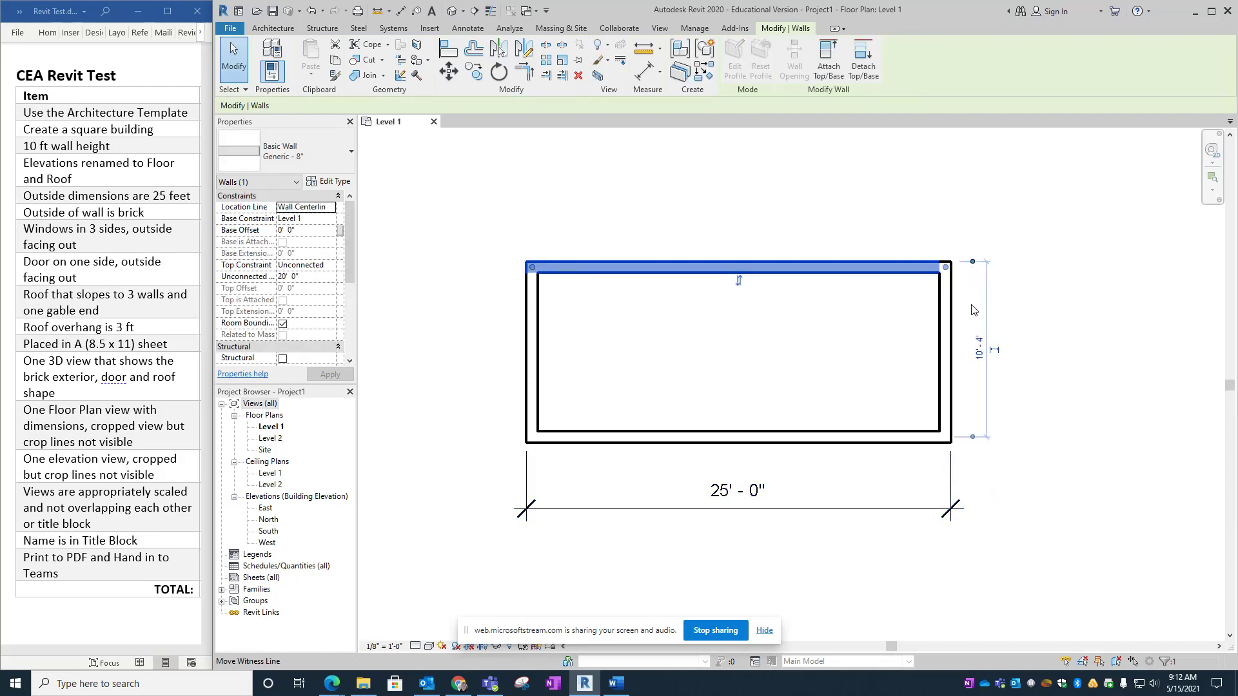
{"action": "left_click", "coordinate": [974, 438]}
{"action": "left_click", "coordinate": [993, 352]}
{"action": "left_click", "coordinate": [973, 353]}
{"action": "type", "text": "25"}
{"action": "key", "text": "Return"}
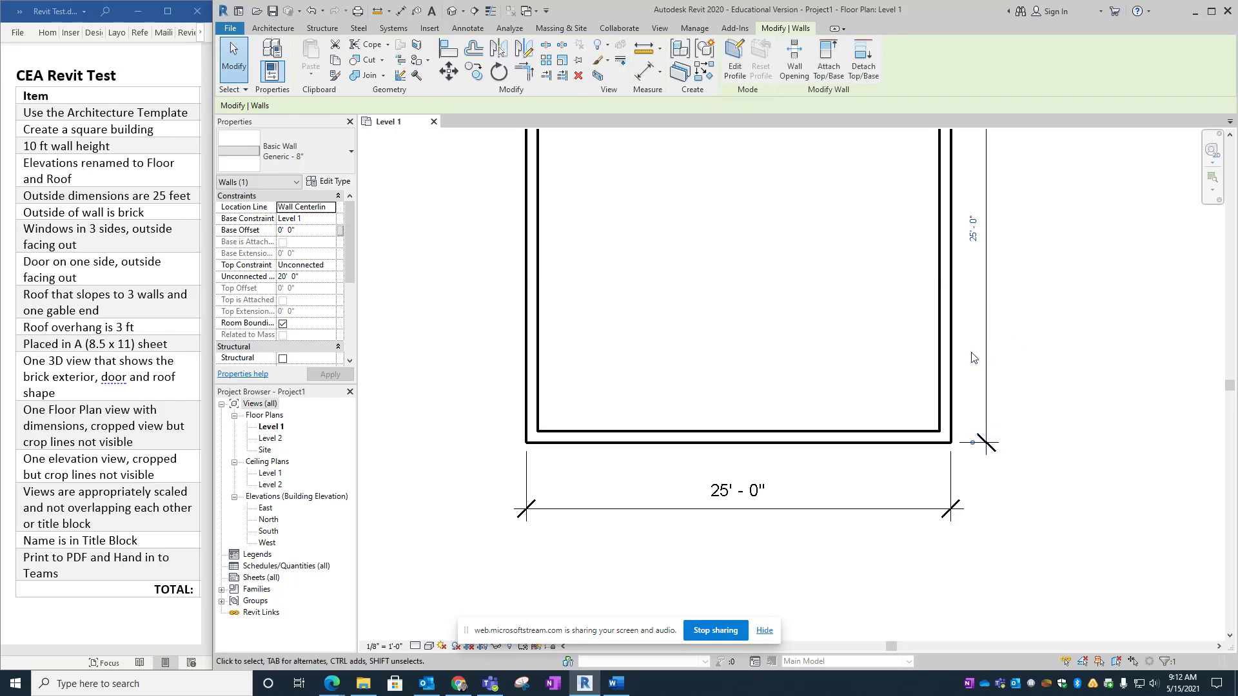
Lock the vertical 25-foot dimension beside the right wall and clear the selection
{"action": "scroll", "coordinate": [970, 346], "scroll_direction": "up", "scroll_amount": 1}
{"action": "scroll", "coordinate": [1012, 353], "scroll_direction": "down", "scroll_amount": 2}
{"action": "scroll", "coordinate": [1012, 353], "scroll_direction": "down", "scroll_amount": 1}
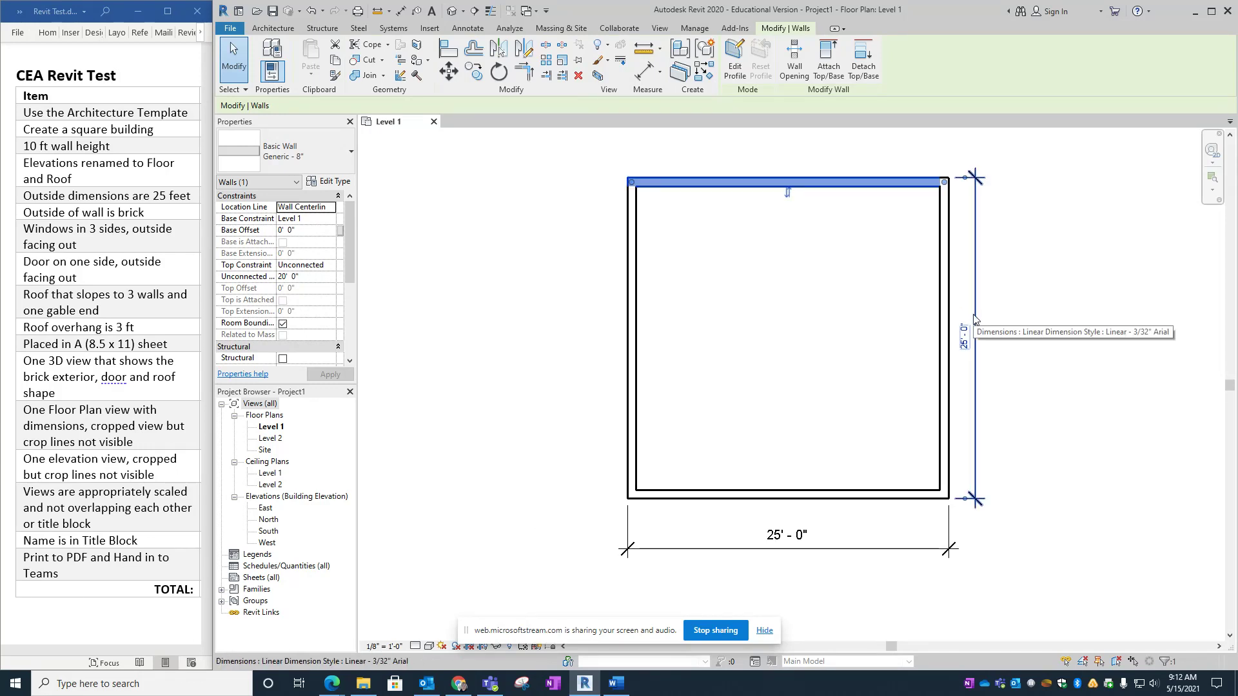
{"action": "left_click", "coordinate": [975, 319]}
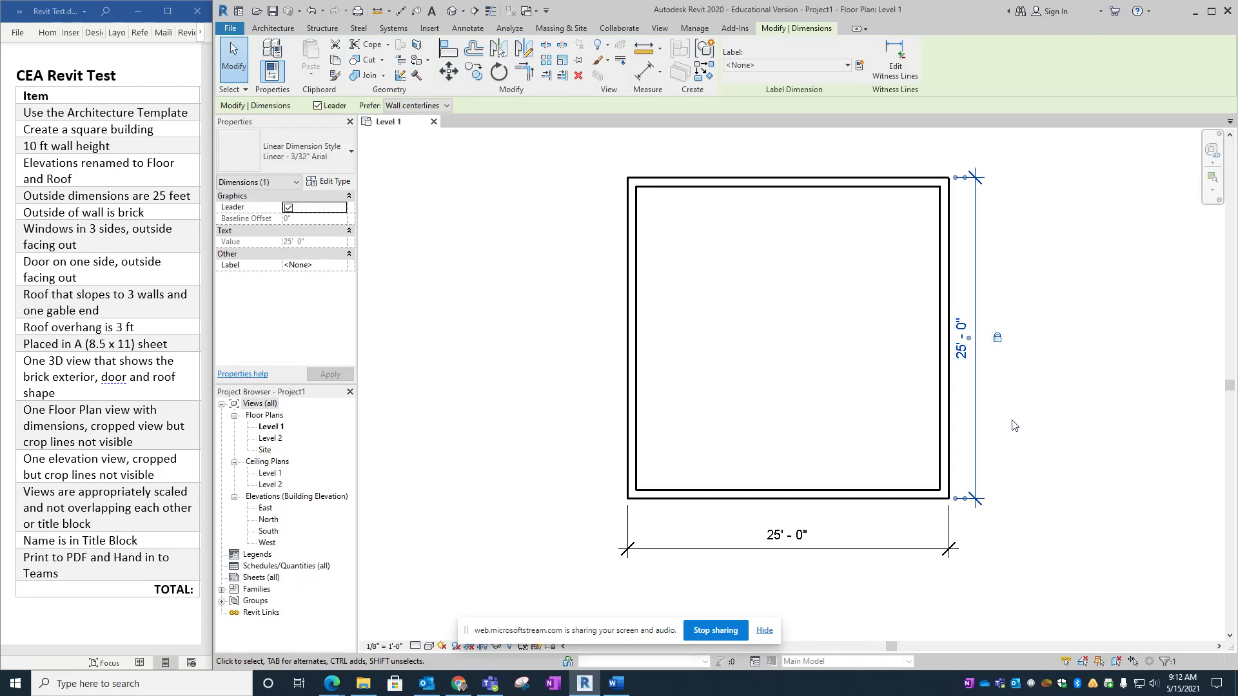
{"action": "left_click", "coordinate": [1025, 429]}
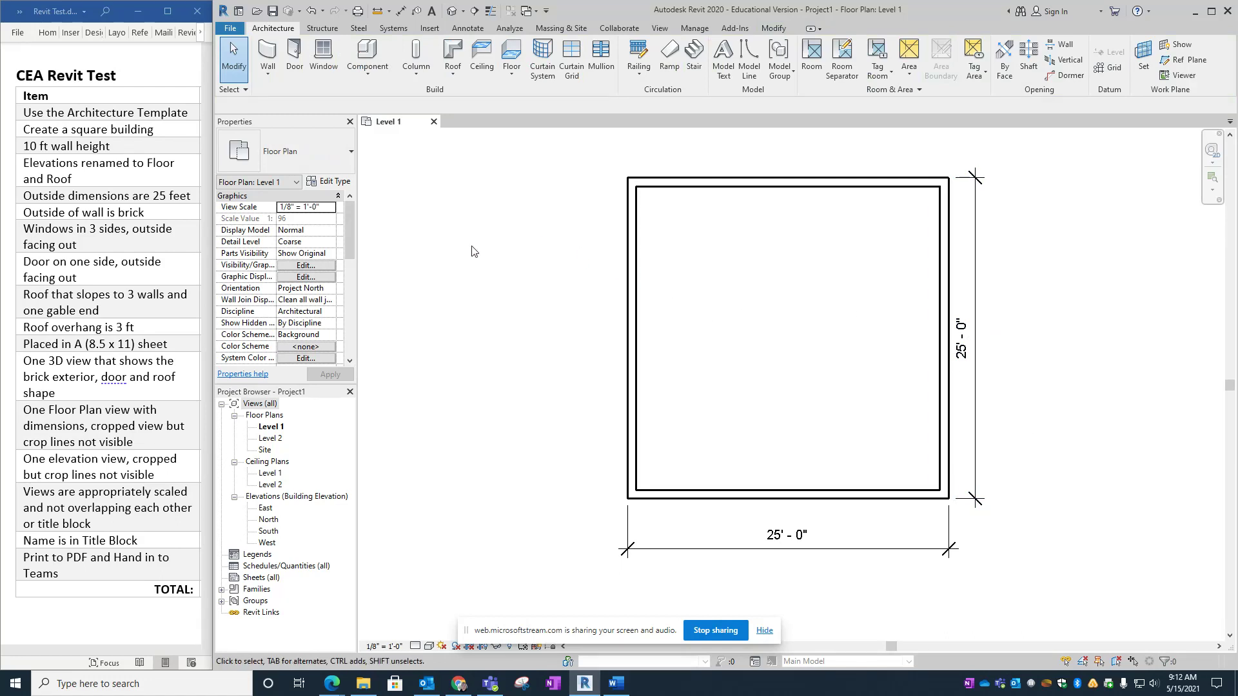
Show the building in the default 3D view and set its visual style to Realistic
{"action": "left_click", "coordinate": [452, 12]}
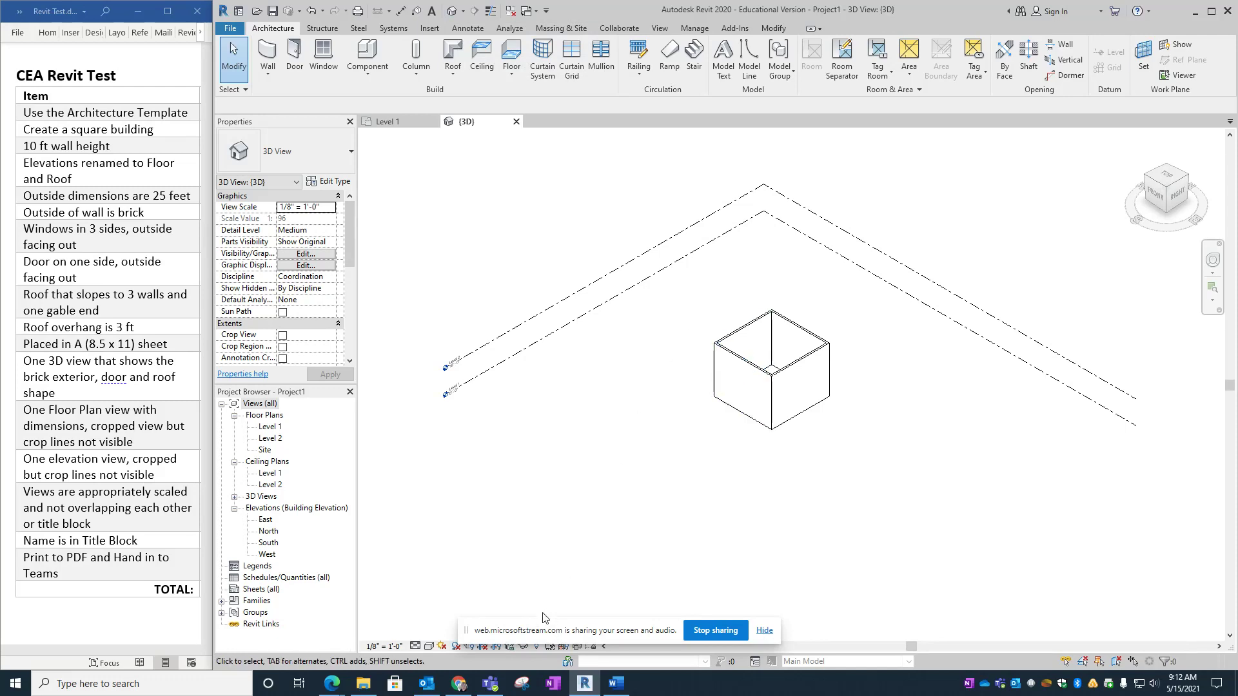
{"action": "left_click_drag", "start_coordinate": [467, 631], "coordinate": [769, 620]}
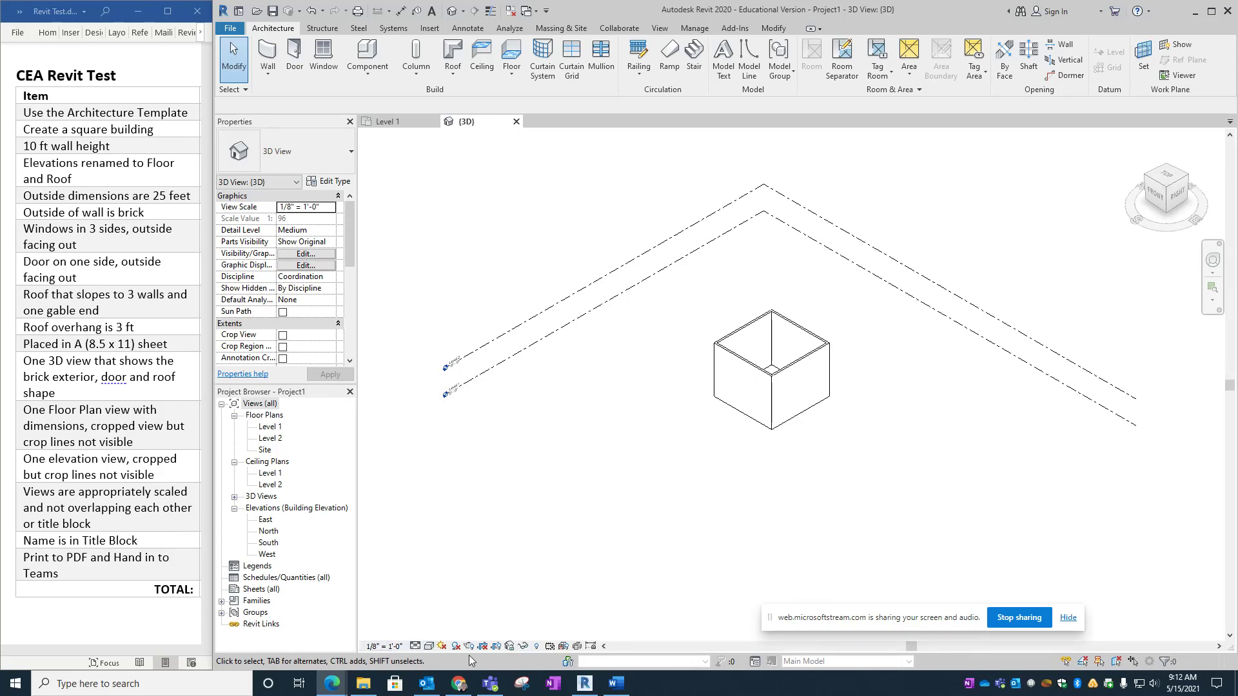
{"action": "left_click", "coordinate": [429, 646]}
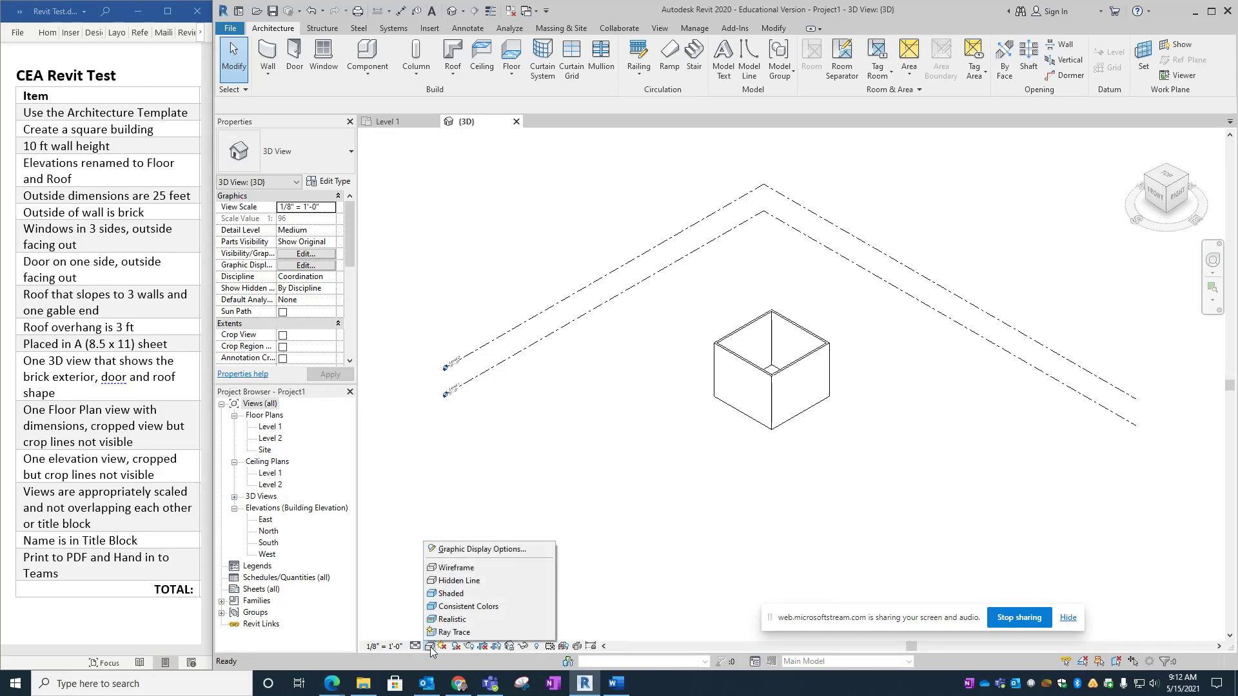
{"action": "left_click", "coordinate": [450, 620]}
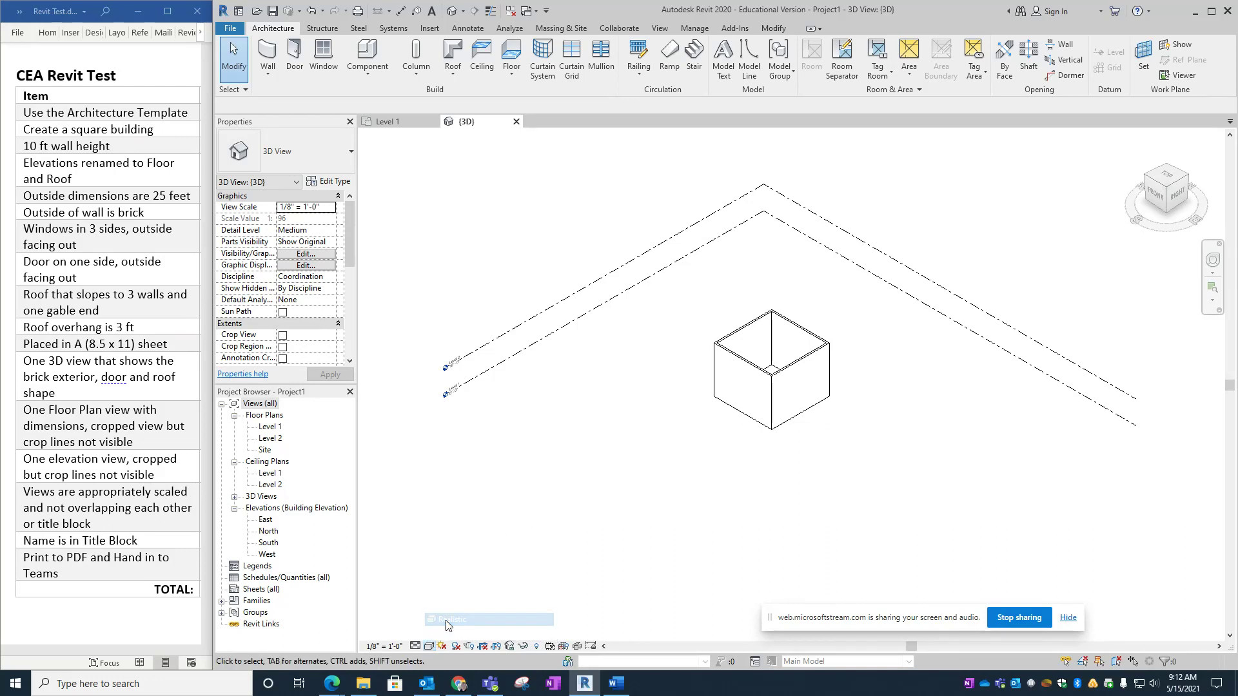
{"action": "scroll", "coordinate": [776, 386], "scroll_direction": "up", "scroll_amount": 3}
{"action": "scroll", "coordinate": [775, 384], "scroll_direction": "up", "scroll_amount": 2}
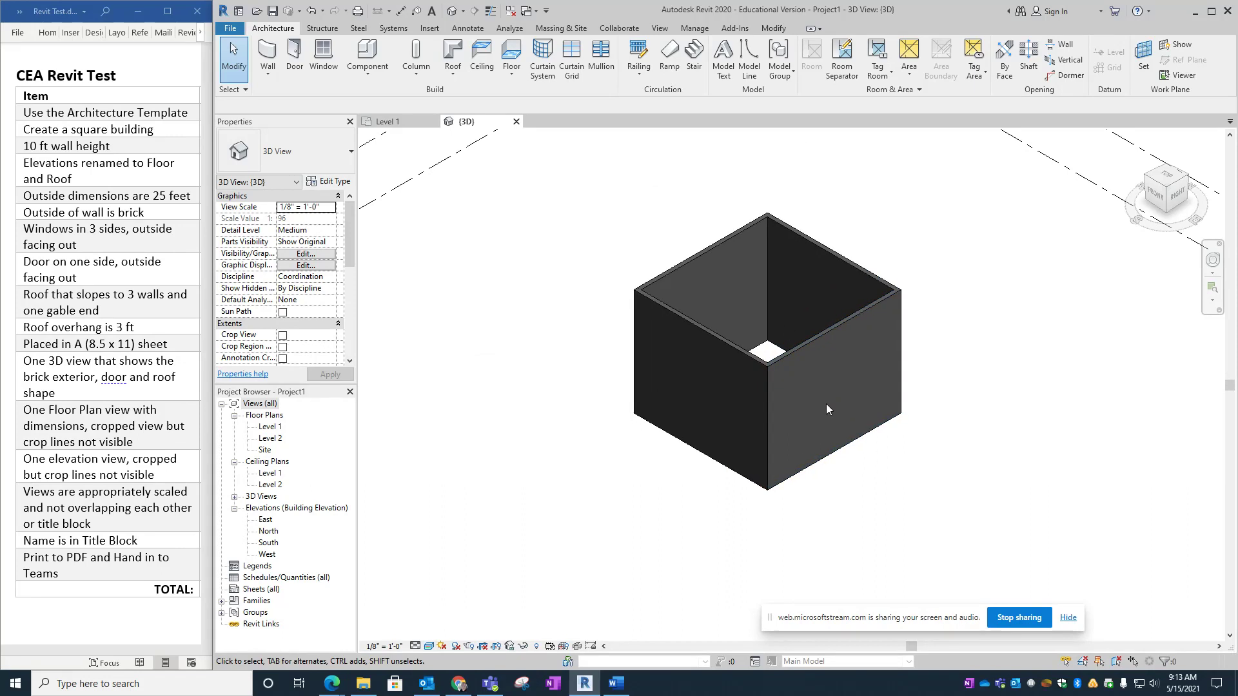
Change the front wall's type to Exterior - Brick on Mtl. Stud and clear the selection
{"action": "left_click", "coordinate": [730, 357]}
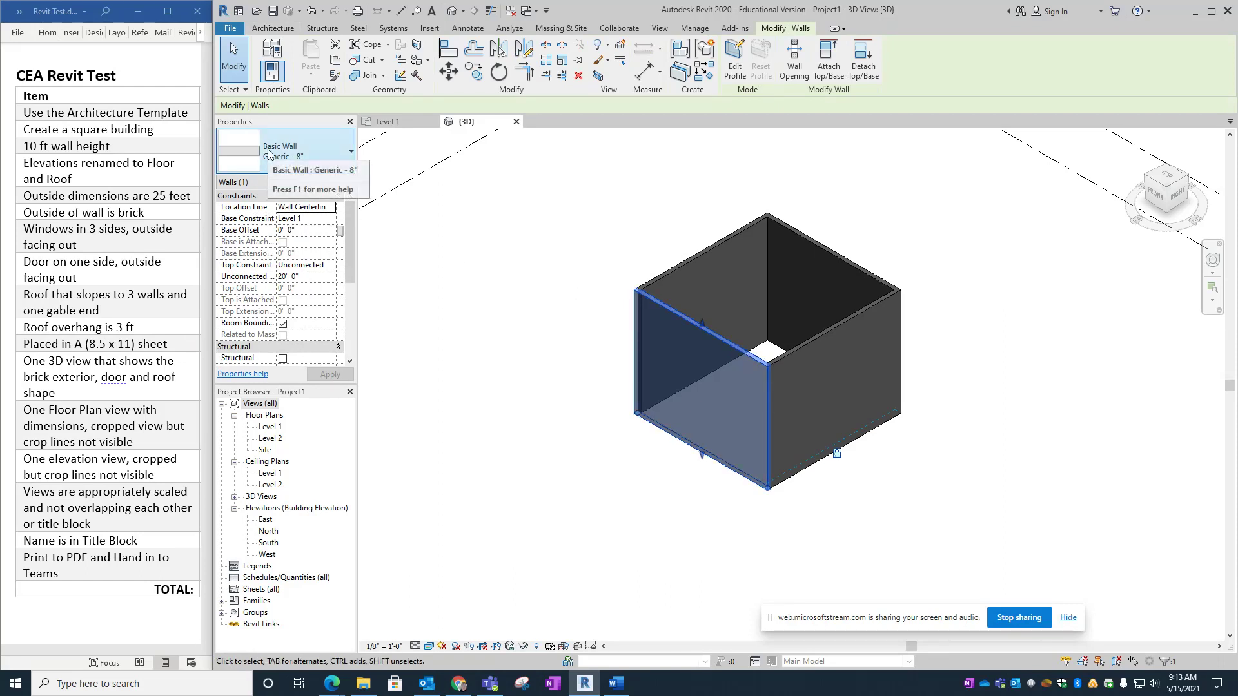
{"action": "left_click", "coordinate": [269, 154]}
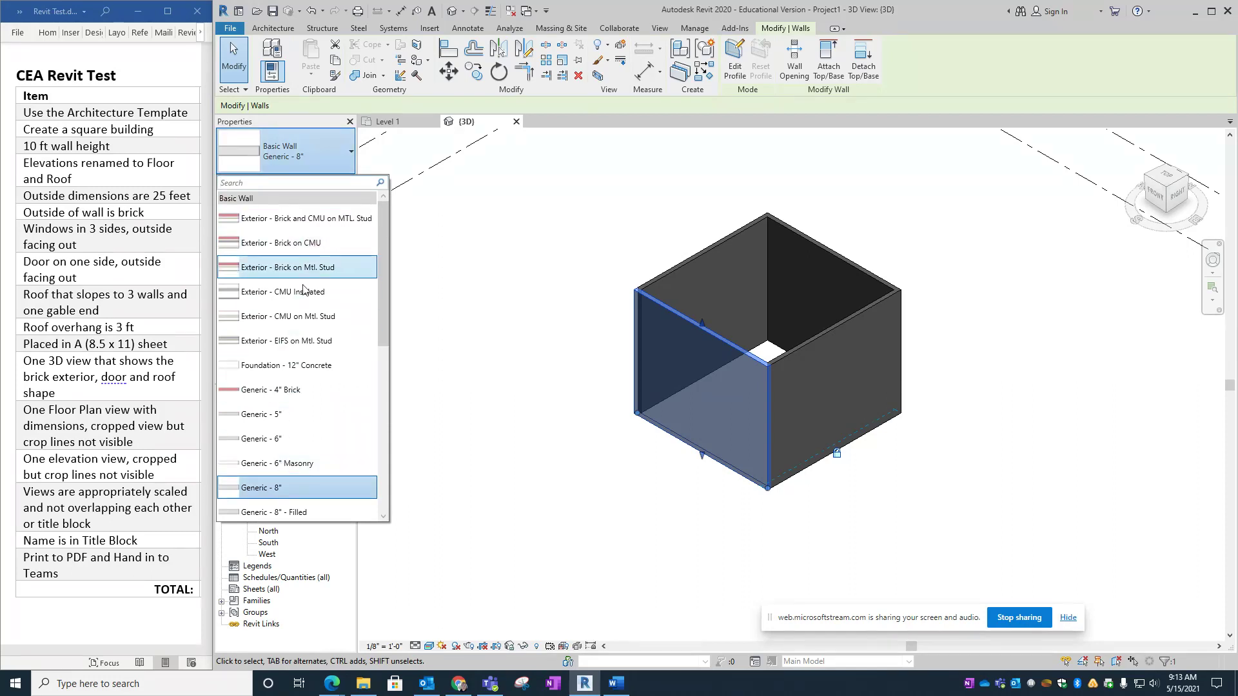
{"action": "scroll", "coordinate": [300, 308], "scroll_direction": "down", "scroll_amount": 3}
{"action": "scroll", "coordinate": [300, 308], "scroll_direction": "up", "scroll_amount": 3}
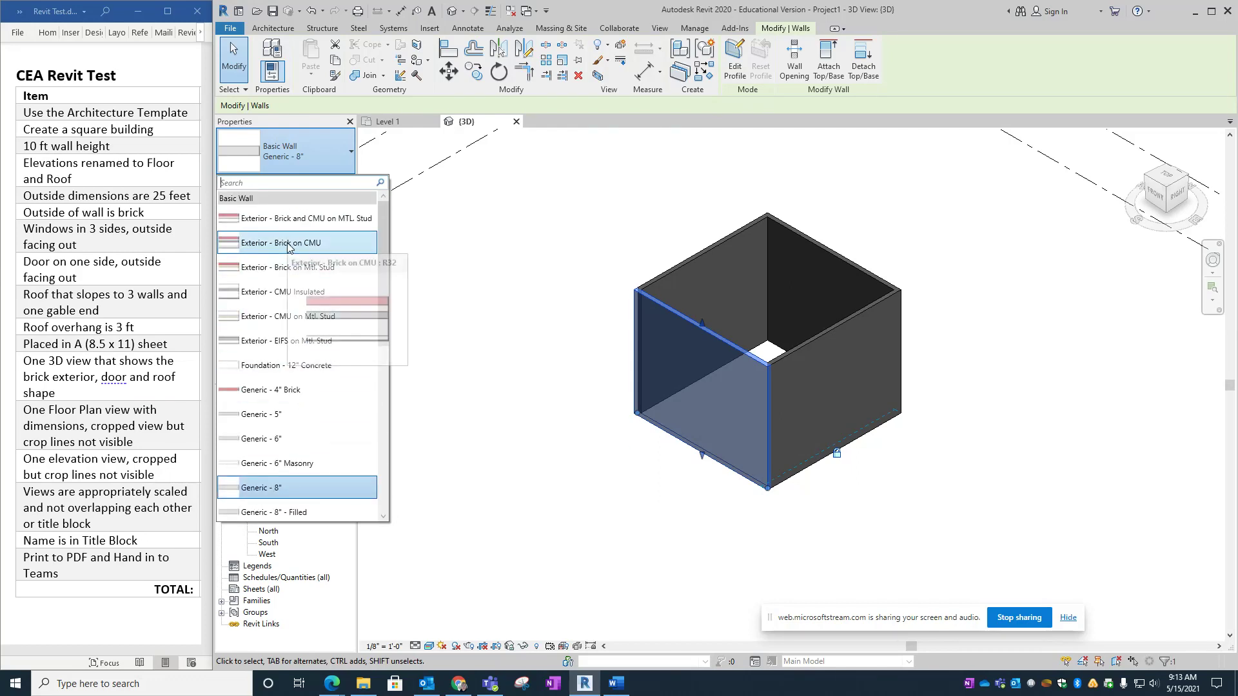
{"action": "mouse_move", "coordinate": [271, 270]}
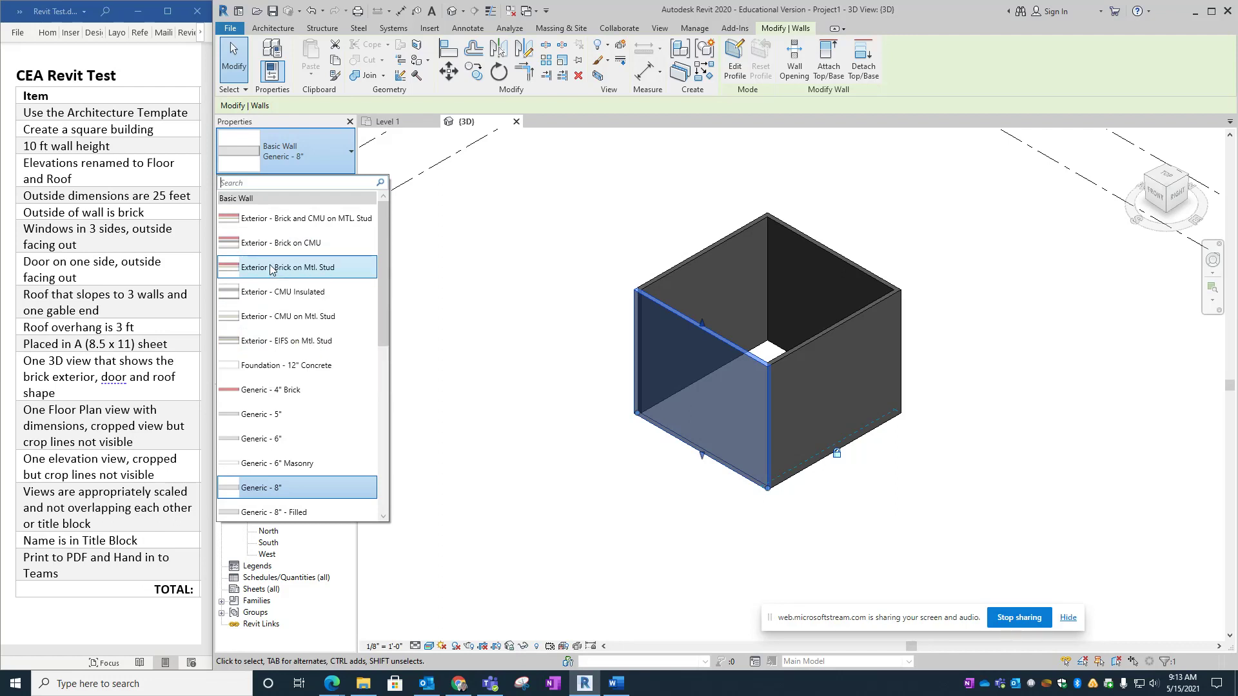
{"action": "left_click", "coordinate": [270, 267]}
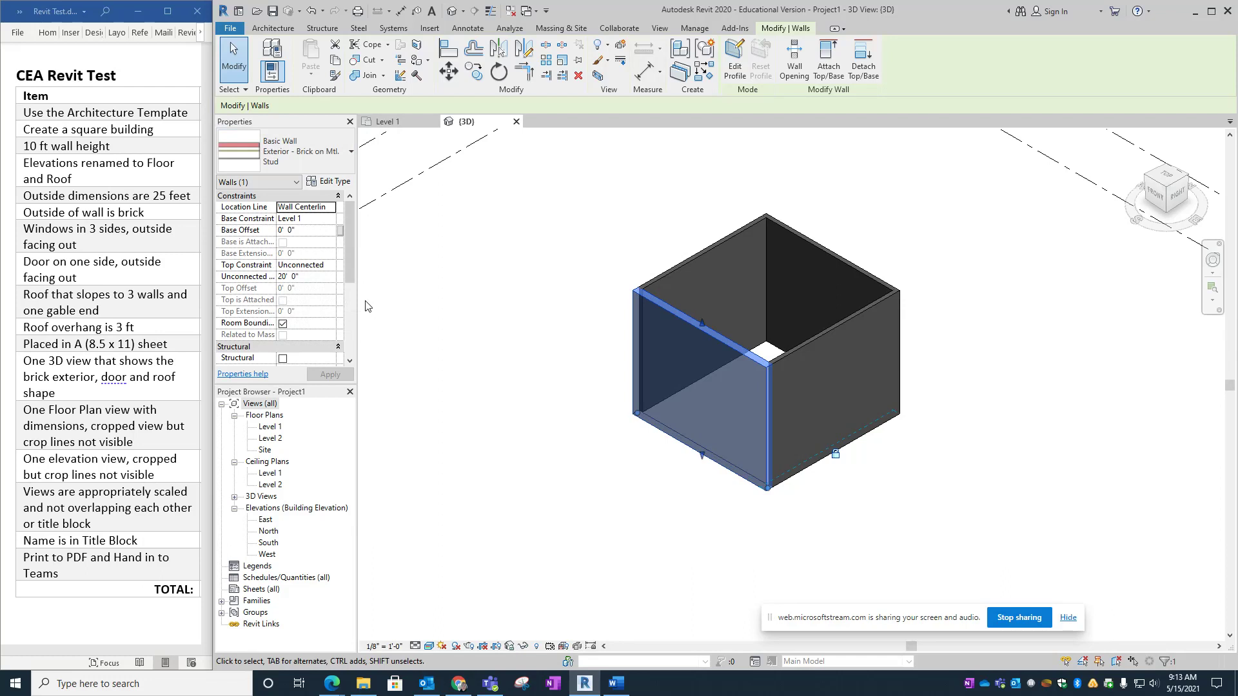
{"action": "left_click", "coordinate": [432, 322]}
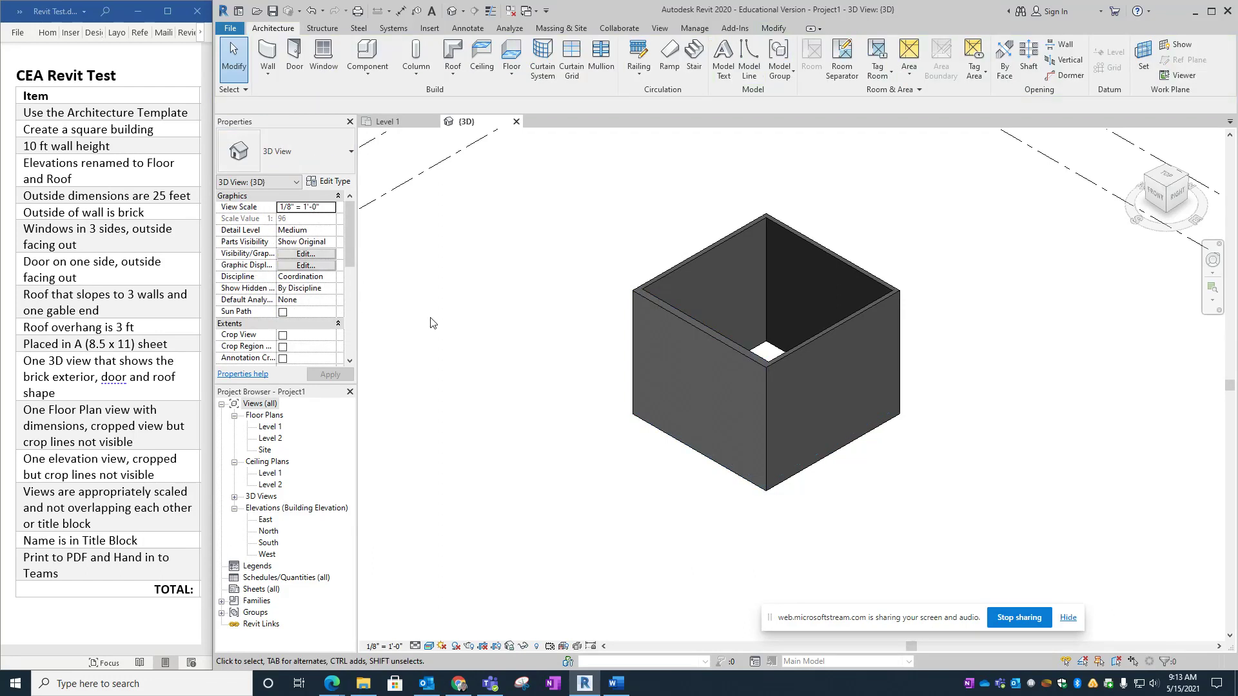
{"action": "left_click", "coordinate": [687, 324]}
{"action": "key", "text": "Escape"}
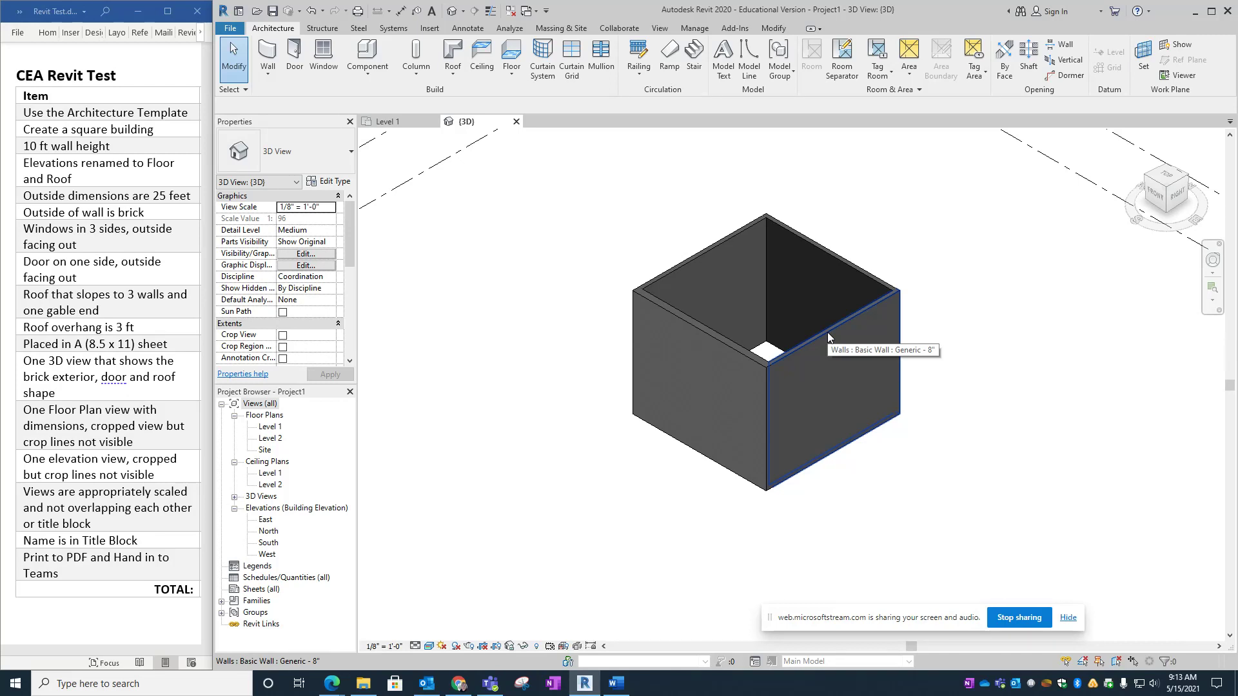
Change the whole chain of four walls to Exterior - Brick on Mtl. Stud, removing the constraints that conflict
{"action": "key", "text": "Tab"}
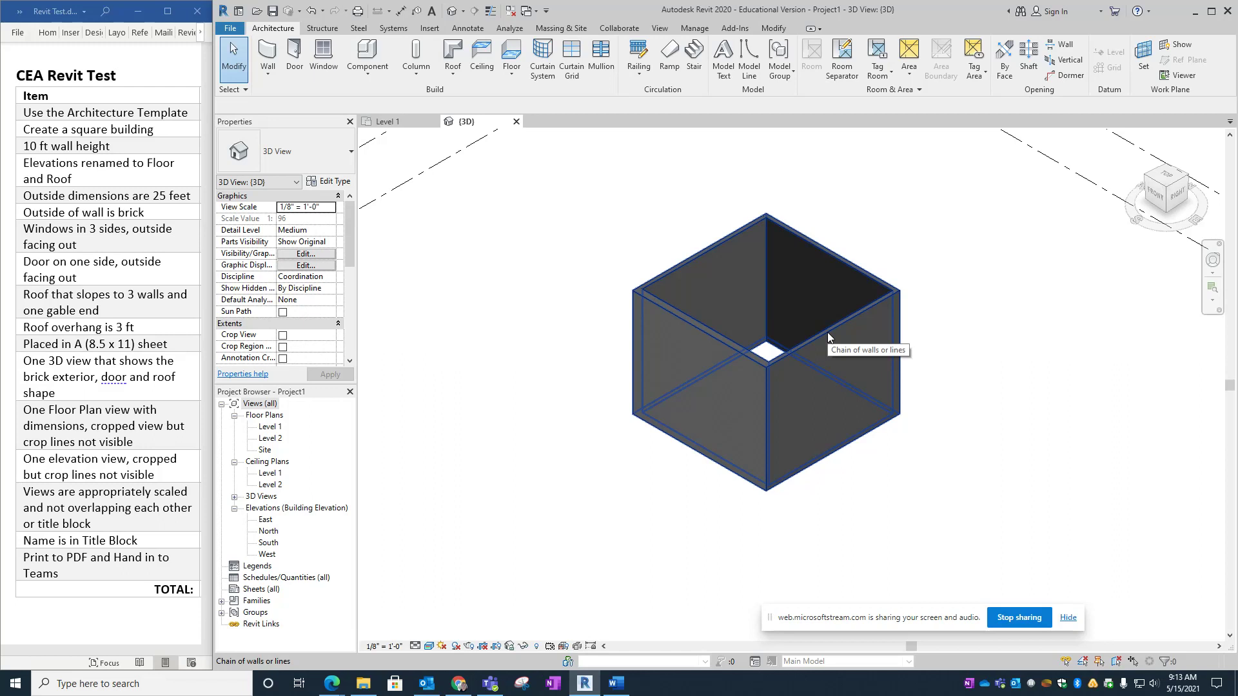
{"action": "left_click", "coordinate": [827, 332]}
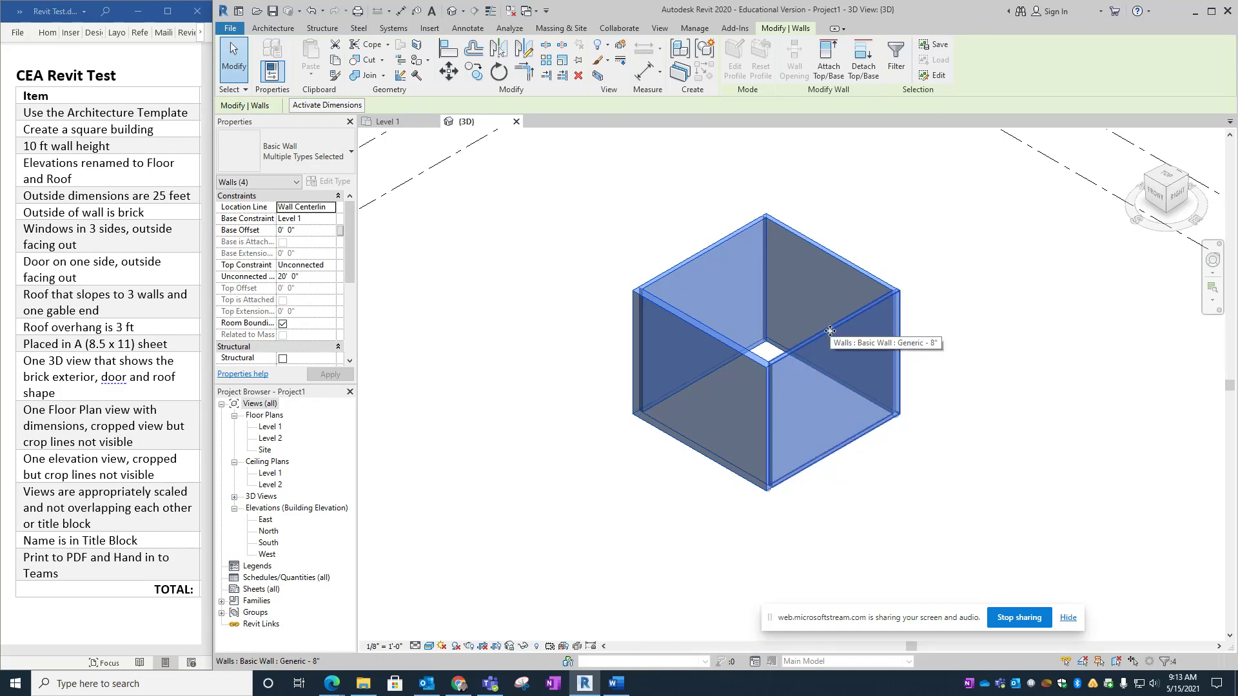
{"action": "left_click", "coordinate": [301, 157]}
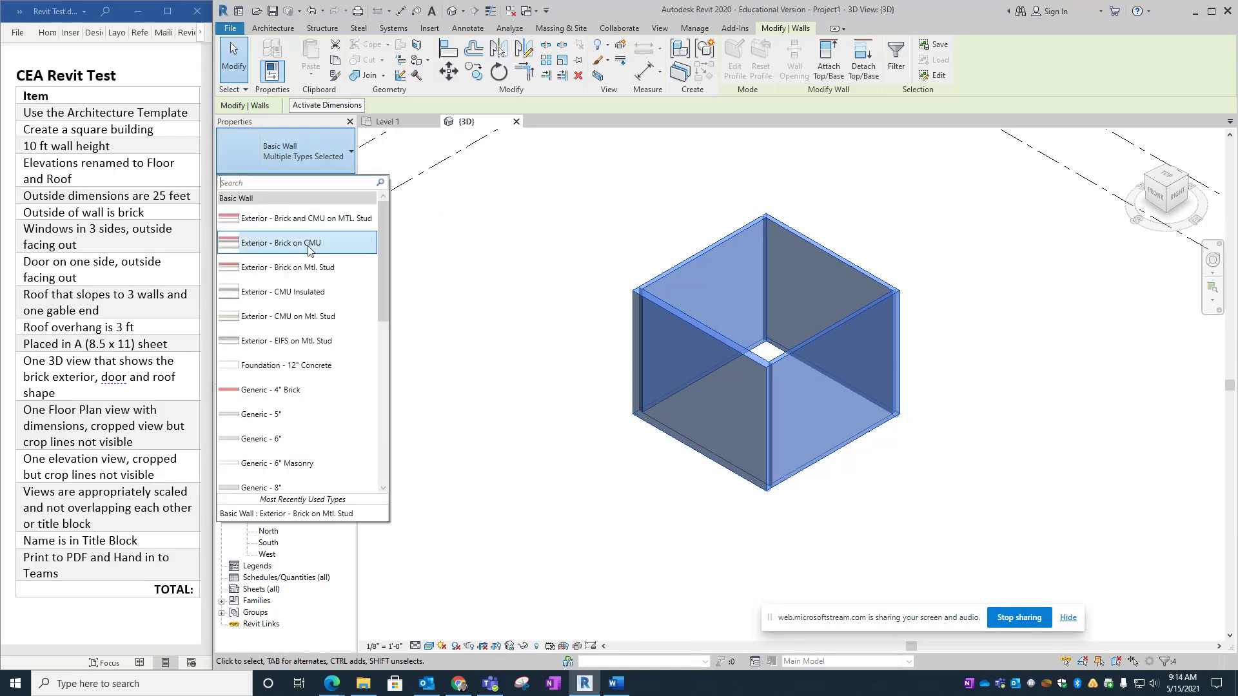
{"action": "left_click", "coordinate": [307, 269]}
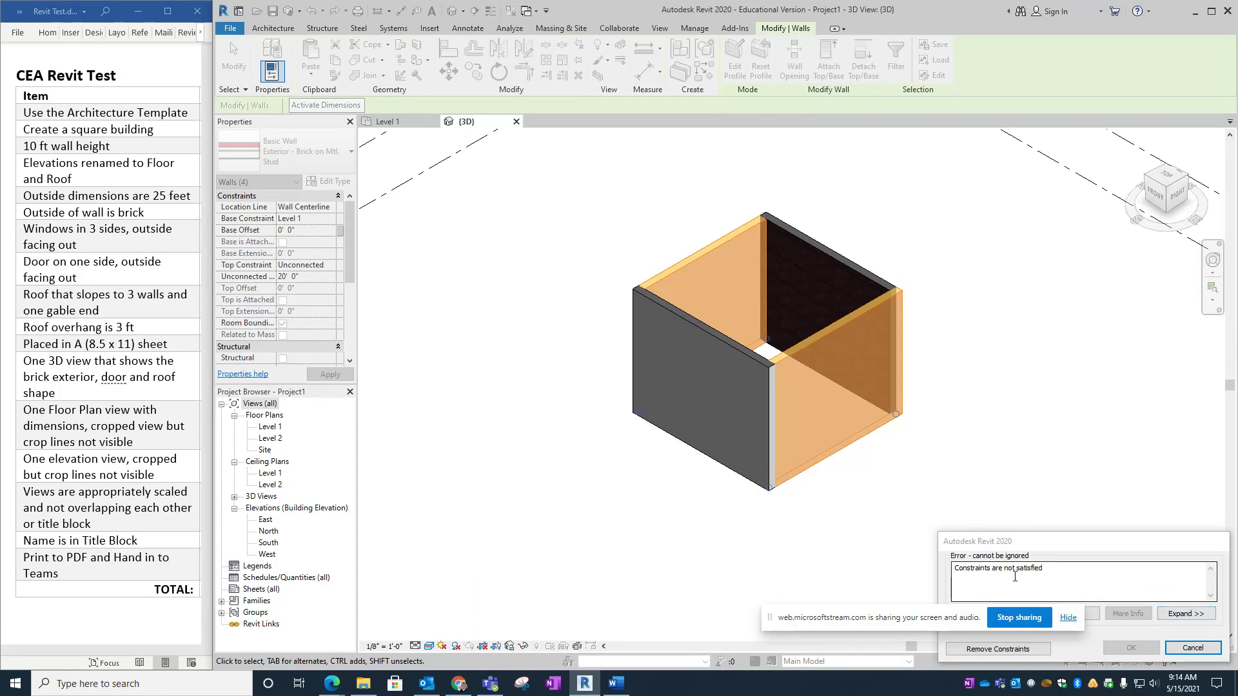
{"action": "left_click_drag", "start_coordinate": [968, 627], "coordinate": [748, 560]}
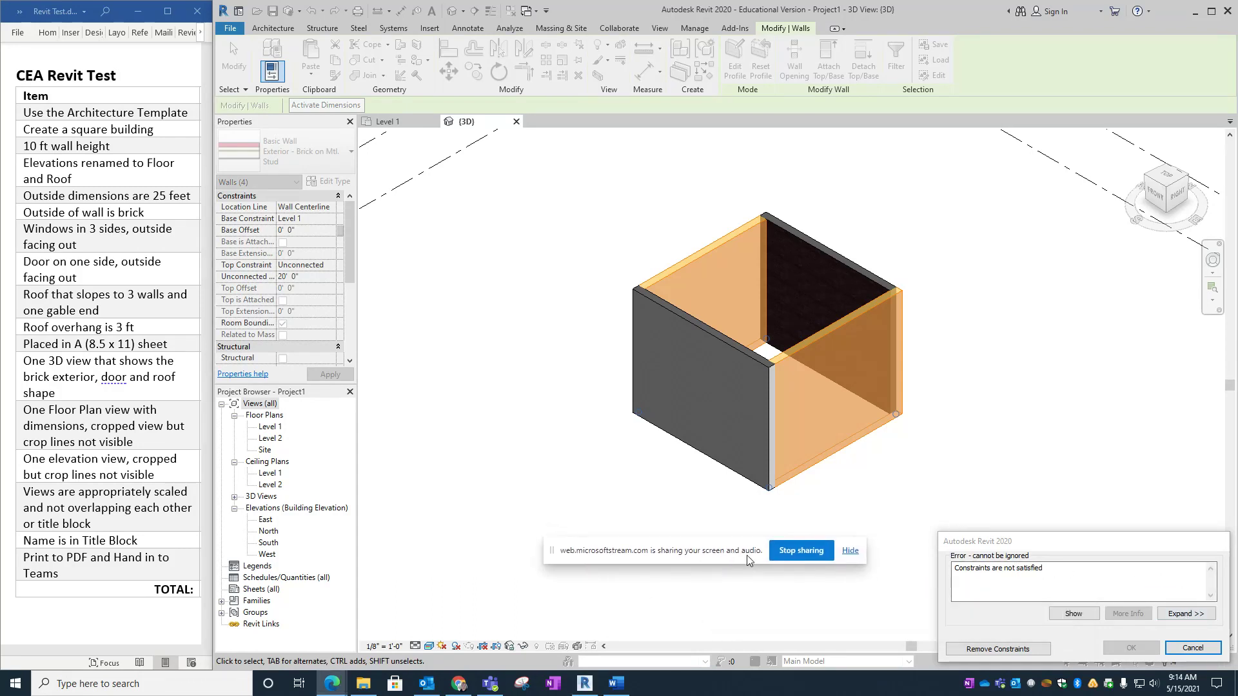
{"action": "left_click", "coordinate": [1003, 649]}
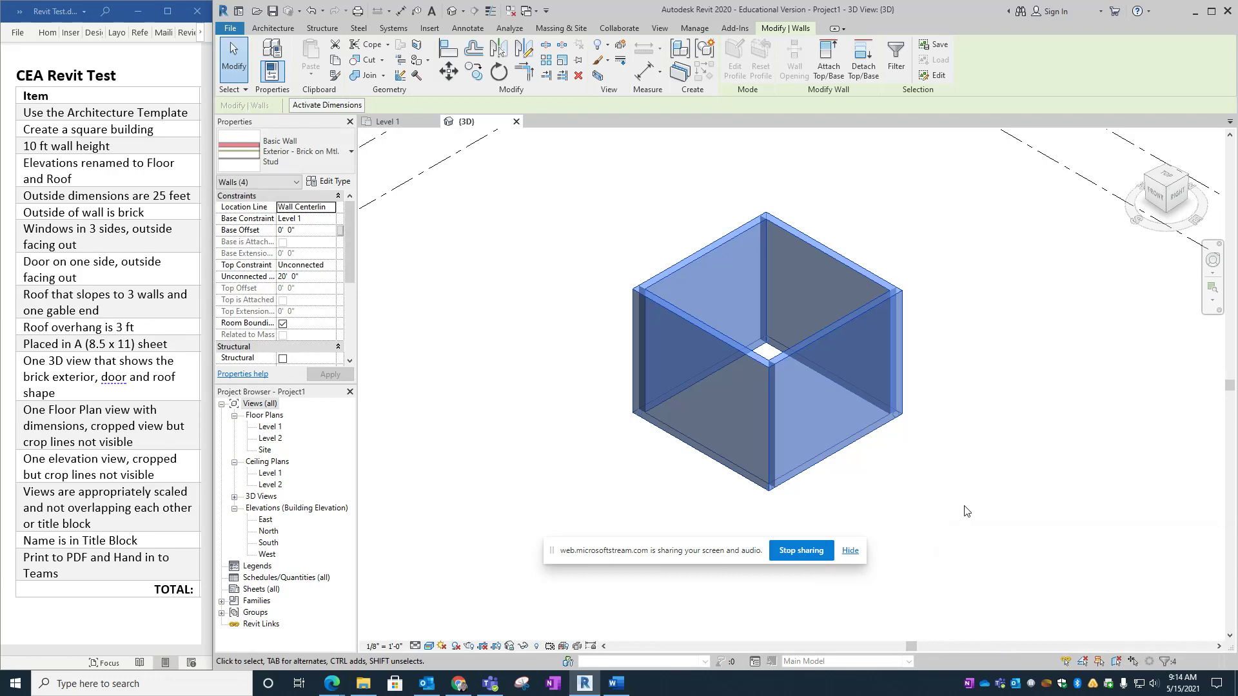
{"action": "left_click", "coordinate": [967, 514]}
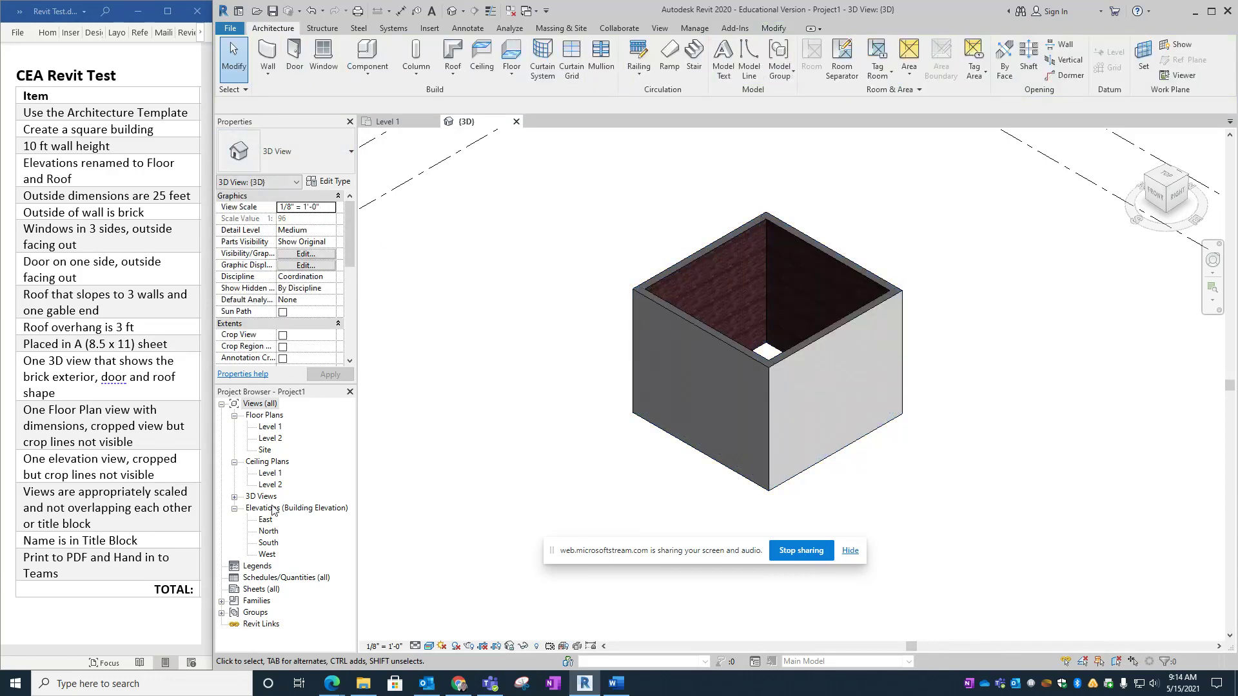
In the Level 1 floor plan, delete the horizontal dimension below the building
{"action": "double_click", "coordinate": [270, 428]}
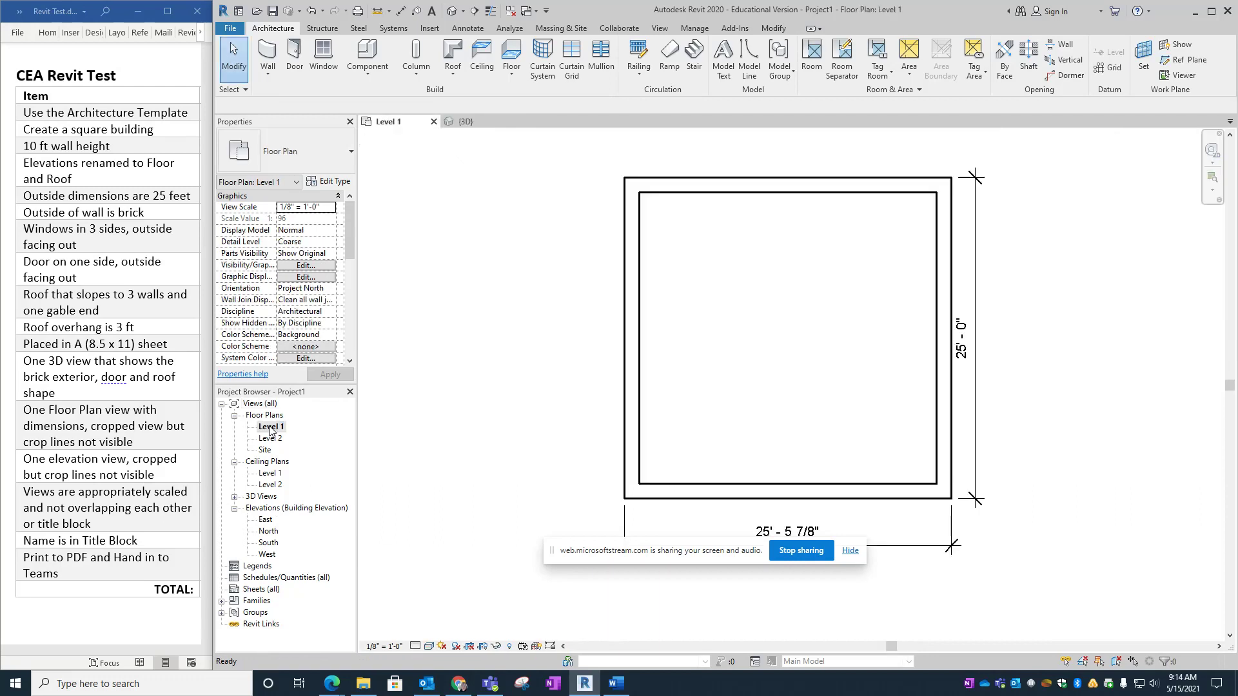
{"action": "middle_click_drag", "start_coordinate": [972, 571], "coordinate": [928, 497]}
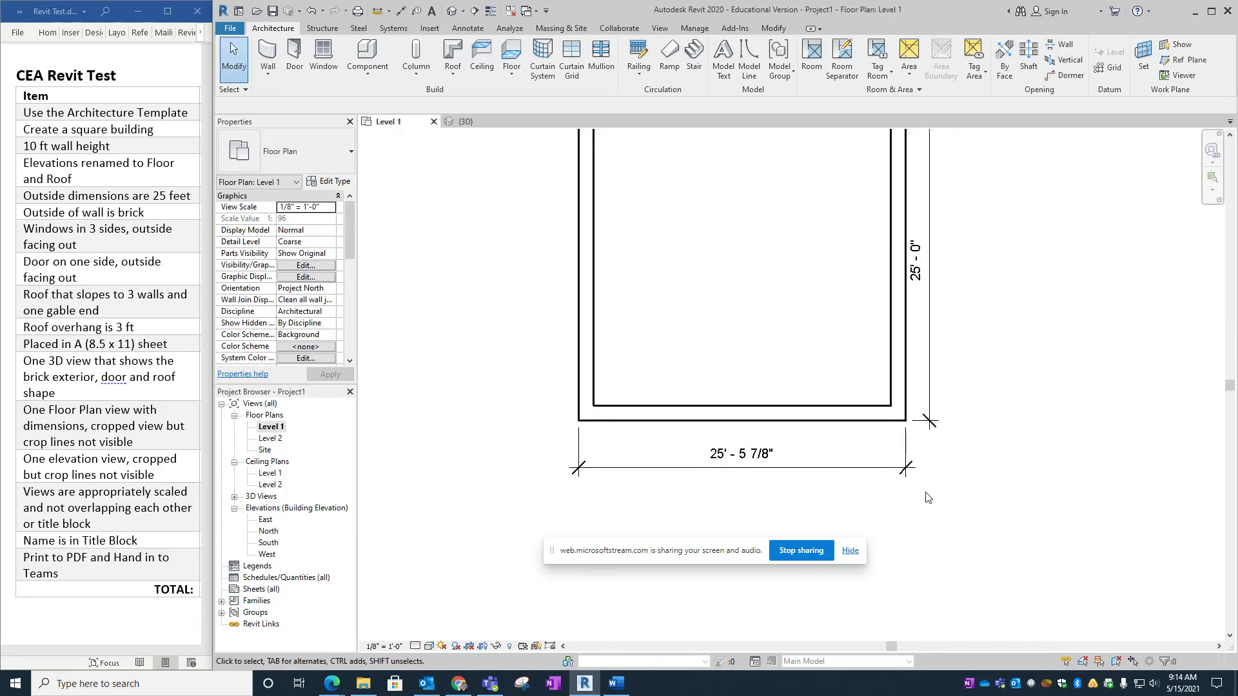
{"action": "left_click", "coordinate": [857, 455]}
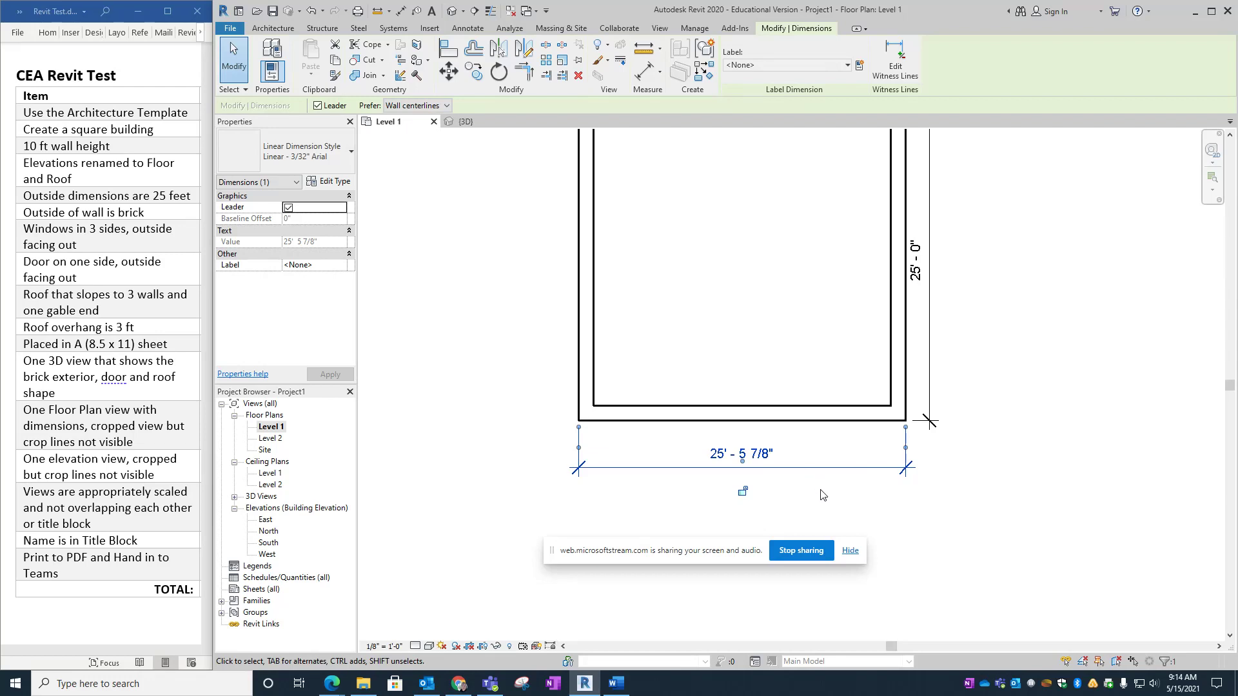
{"action": "left_click", "coordinate": [742, 458]}
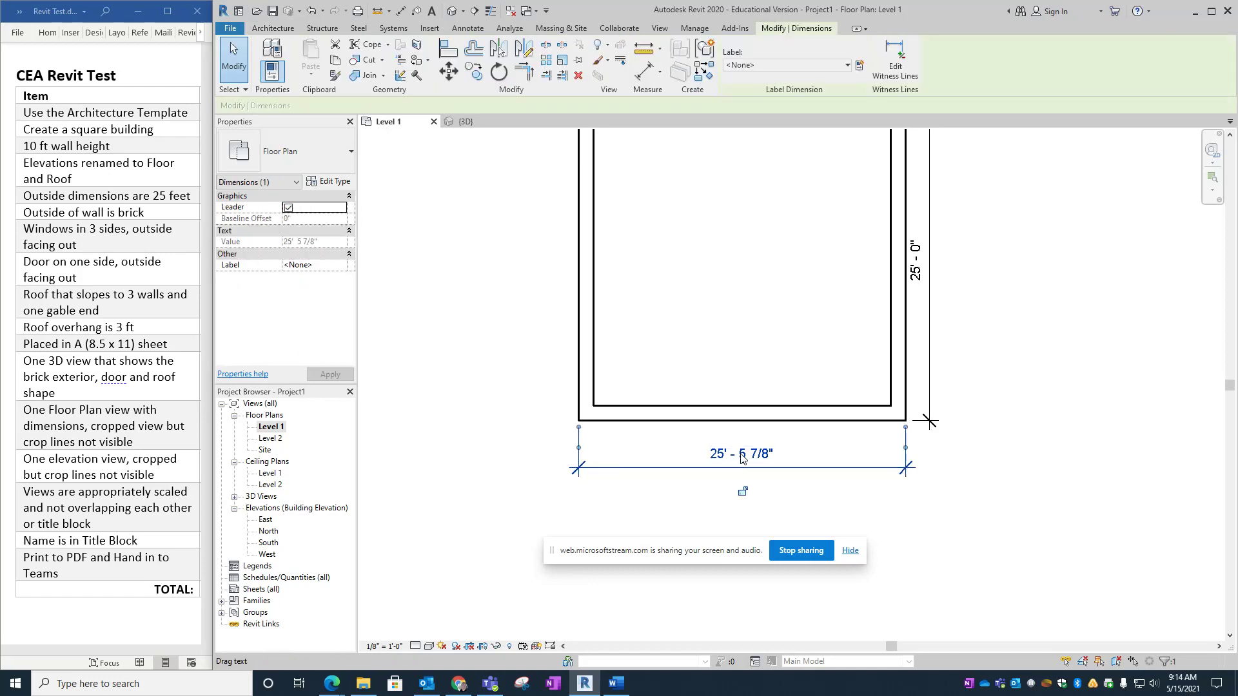
{"action": "left_click", "coordinate": [722, 452]}
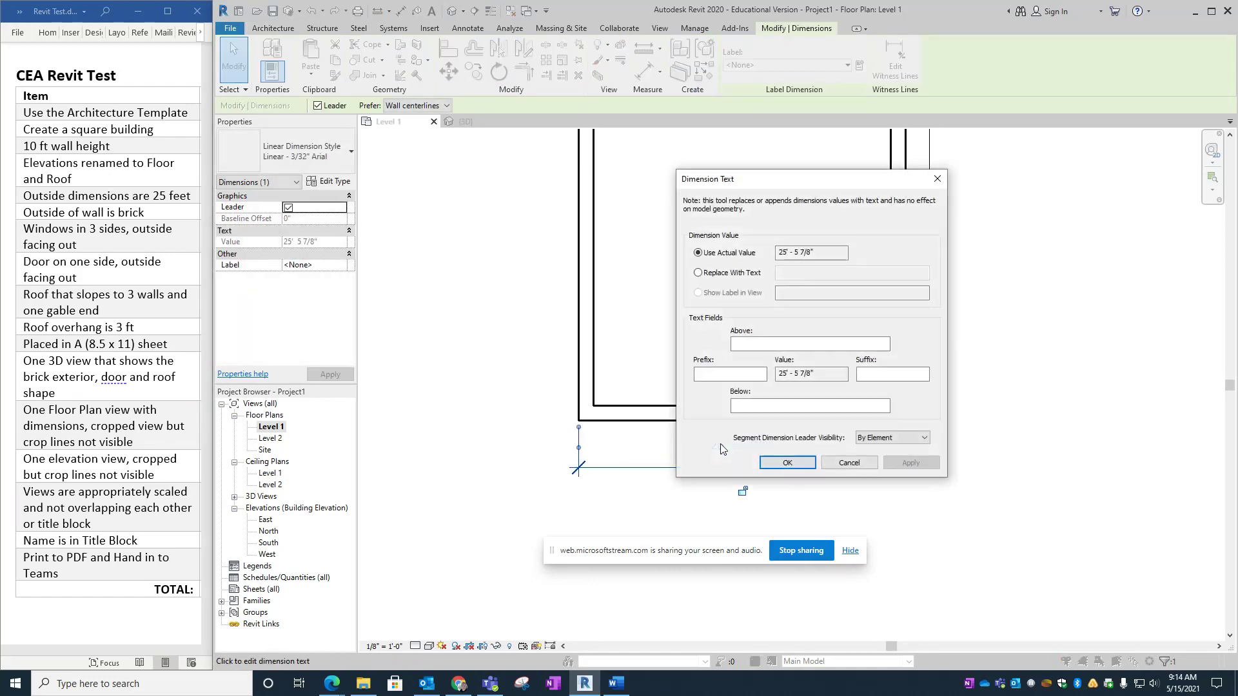
{"action": "left_click", "coordinate": [848, 462]}
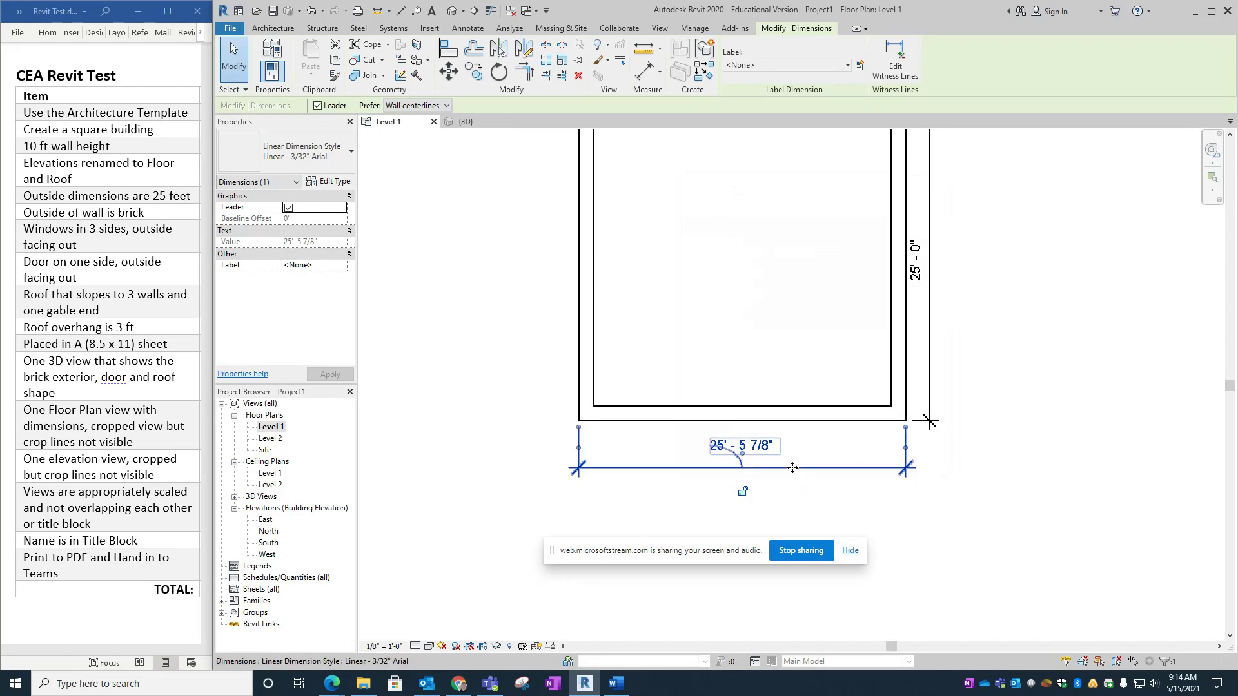
{"action": "key", "text": "Delete"}
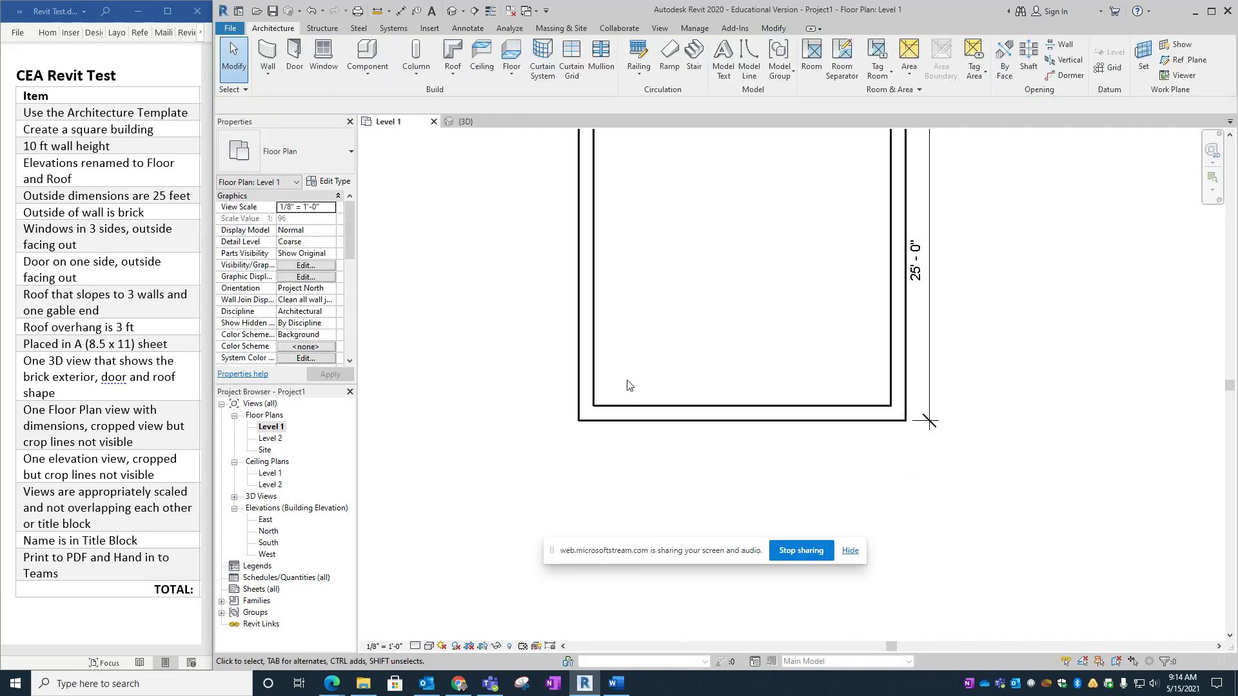
Measure the left wall's temporary dimension between the outer wall faces and set the building's width to 25 feet
{"action": "left_click", "coordinate": [584, 357]}
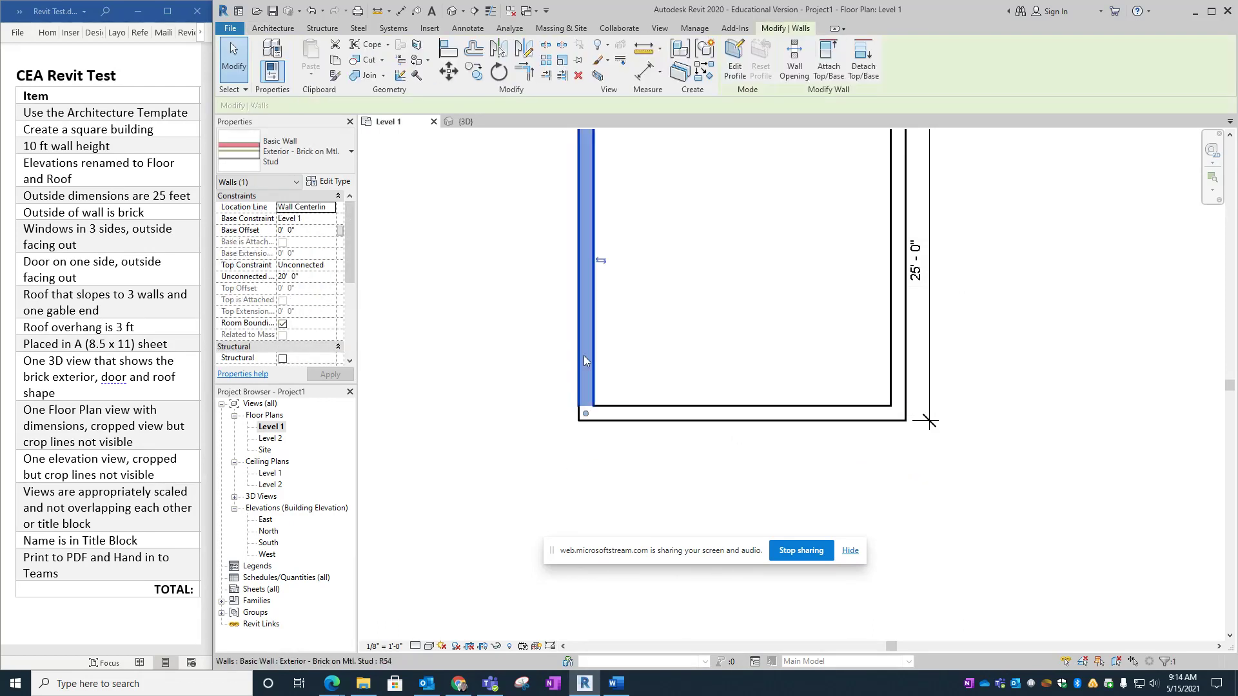
{"action": "scroll", "coordinate": [643, 362], "scroll_direction": "down", "scroll_amount": 3}
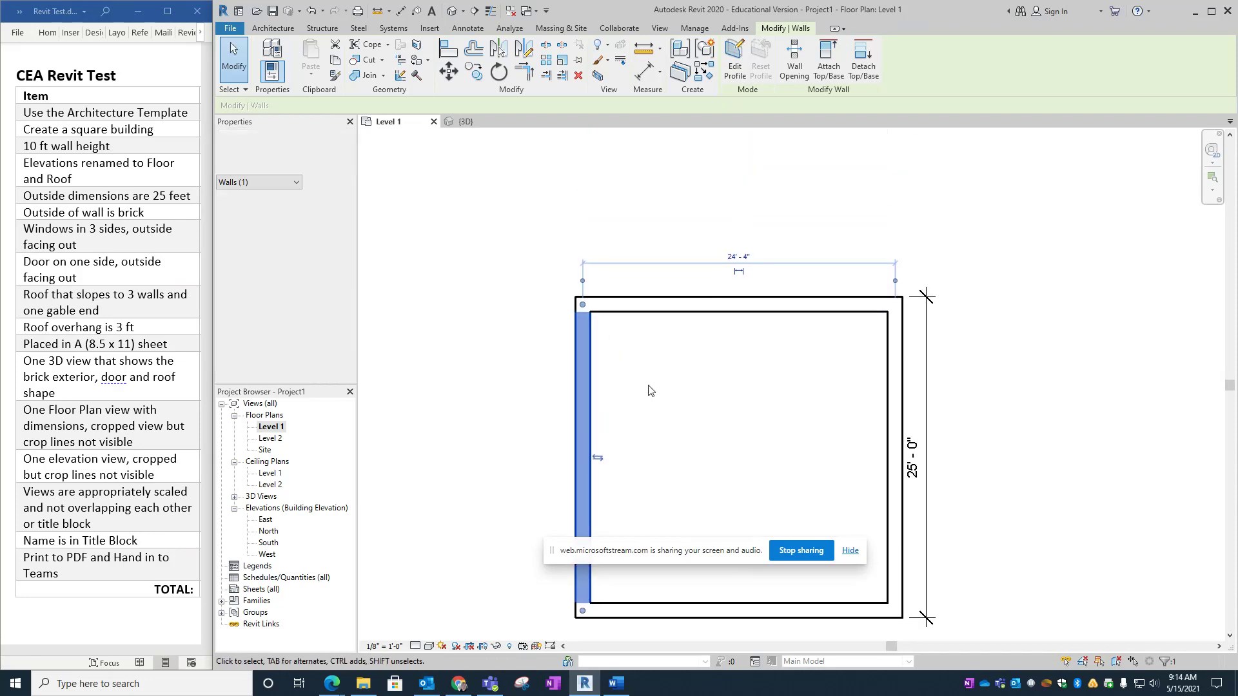
{"action": "scroll", "coordinate": [646, 390], "scroll_direction": "up", "scroll_amount": 3}
{"action": "left_click", "coordinate": [546, 295]}
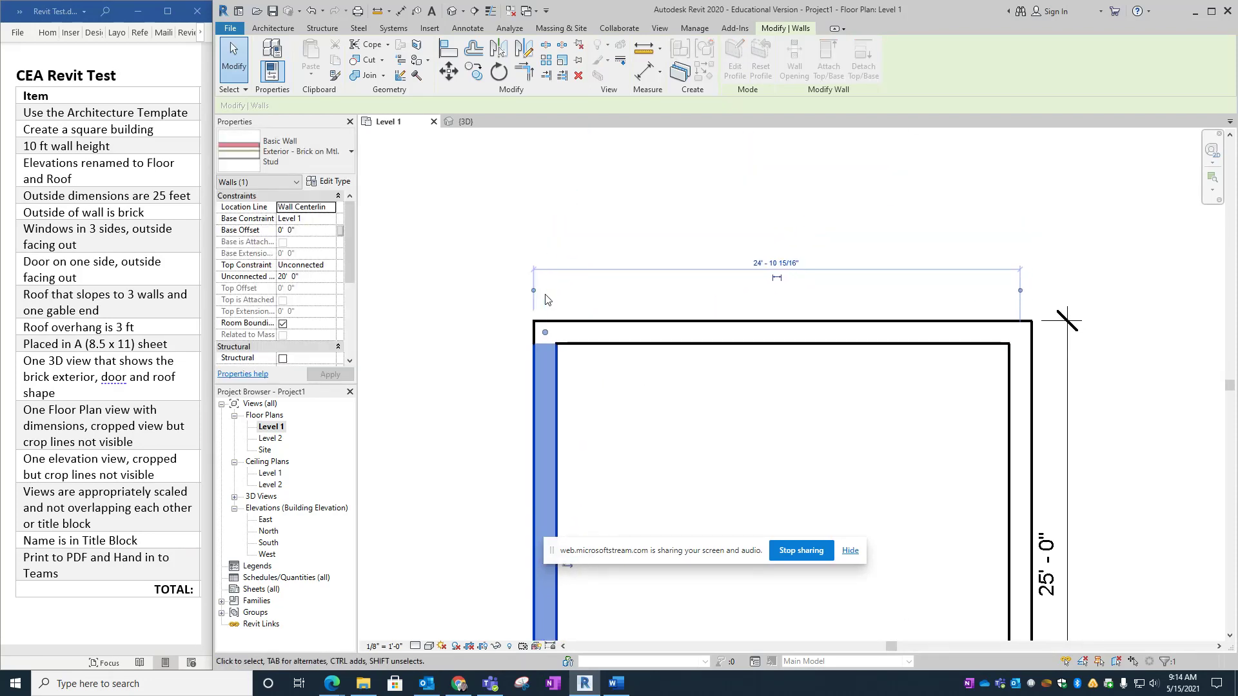
{"action": "left_click", "coordinate": [1021, 291]}
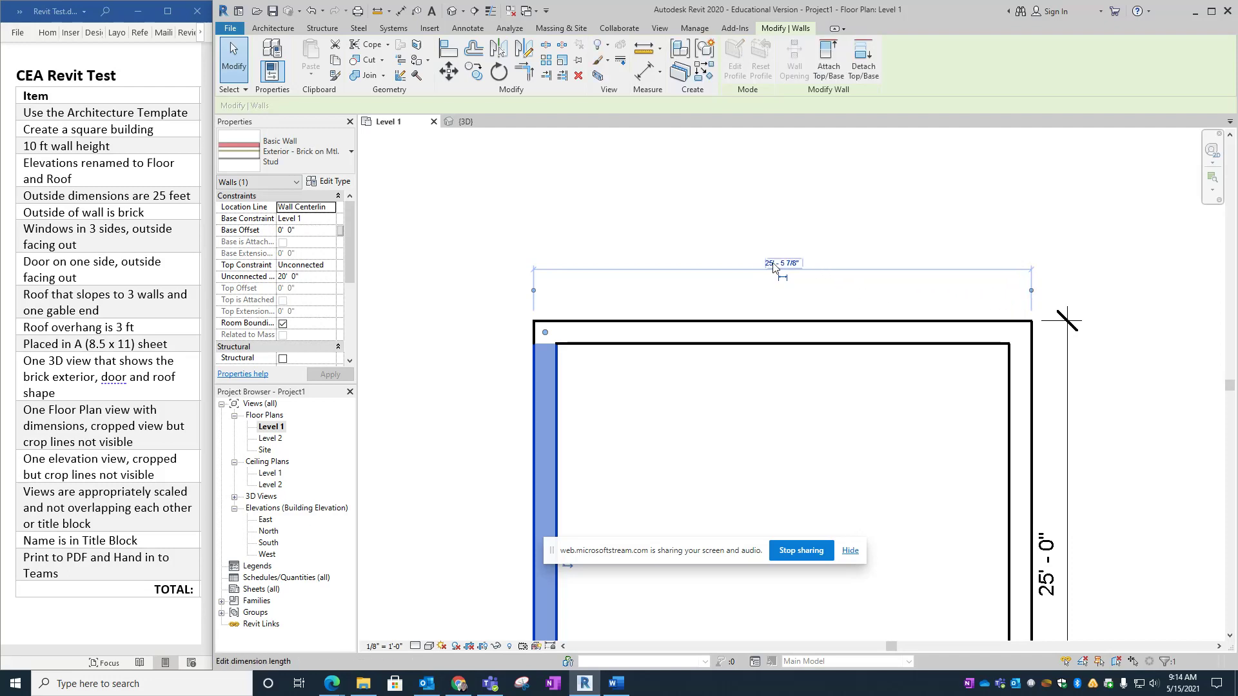
{"action": "left_click", "coordinate": [773, 264]}
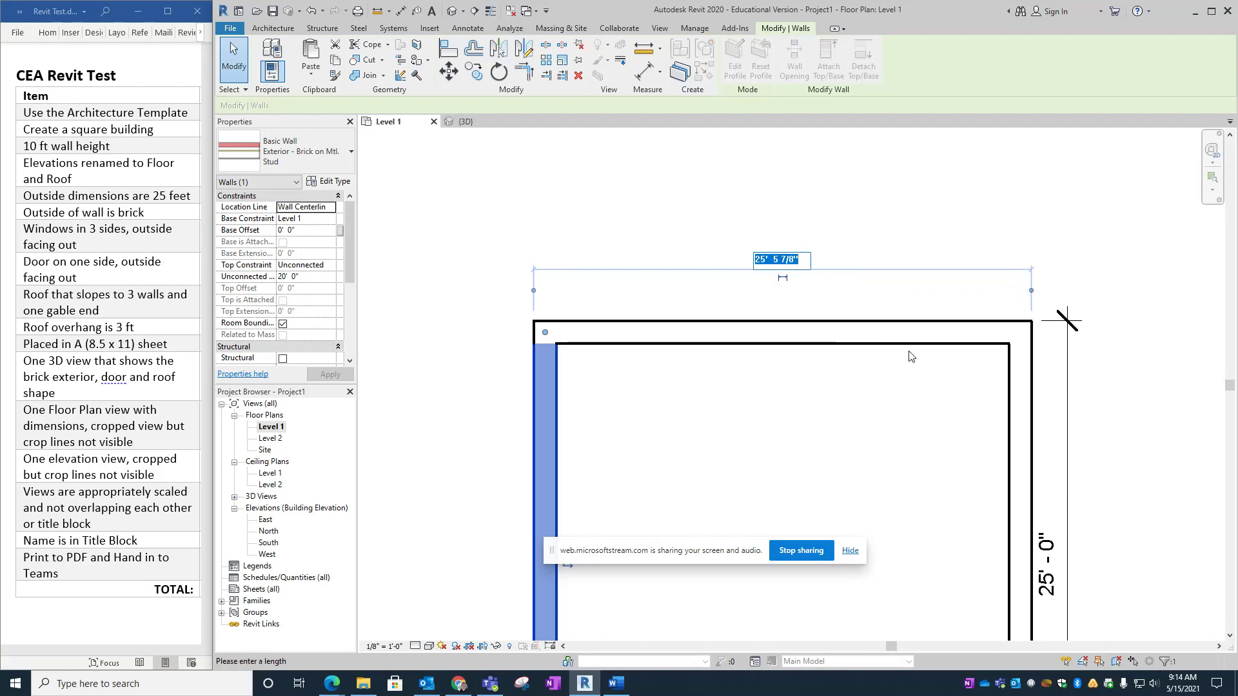
{"action": "type", "text": "25"}
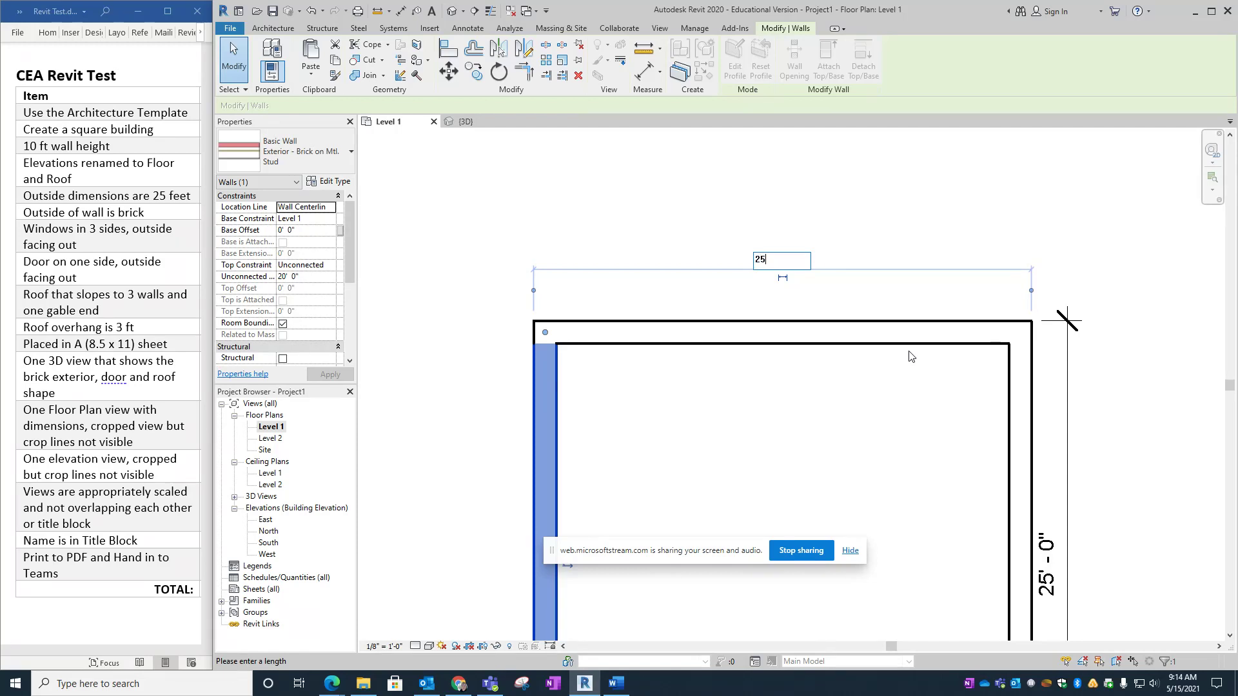
{"action": "key", "text": "Return"}
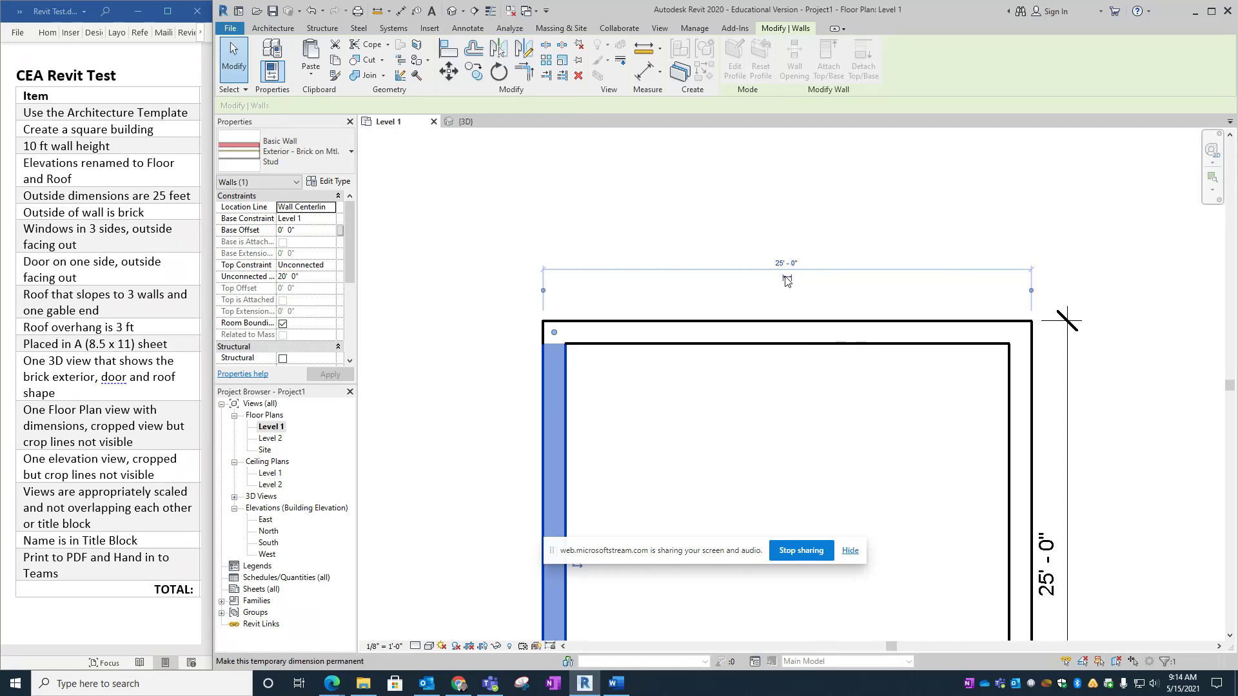
Make the 25-foot width dimension above the building permanent, lock it, and clear the selection
{"action": "left_click", "coordinate": [790, 277]}
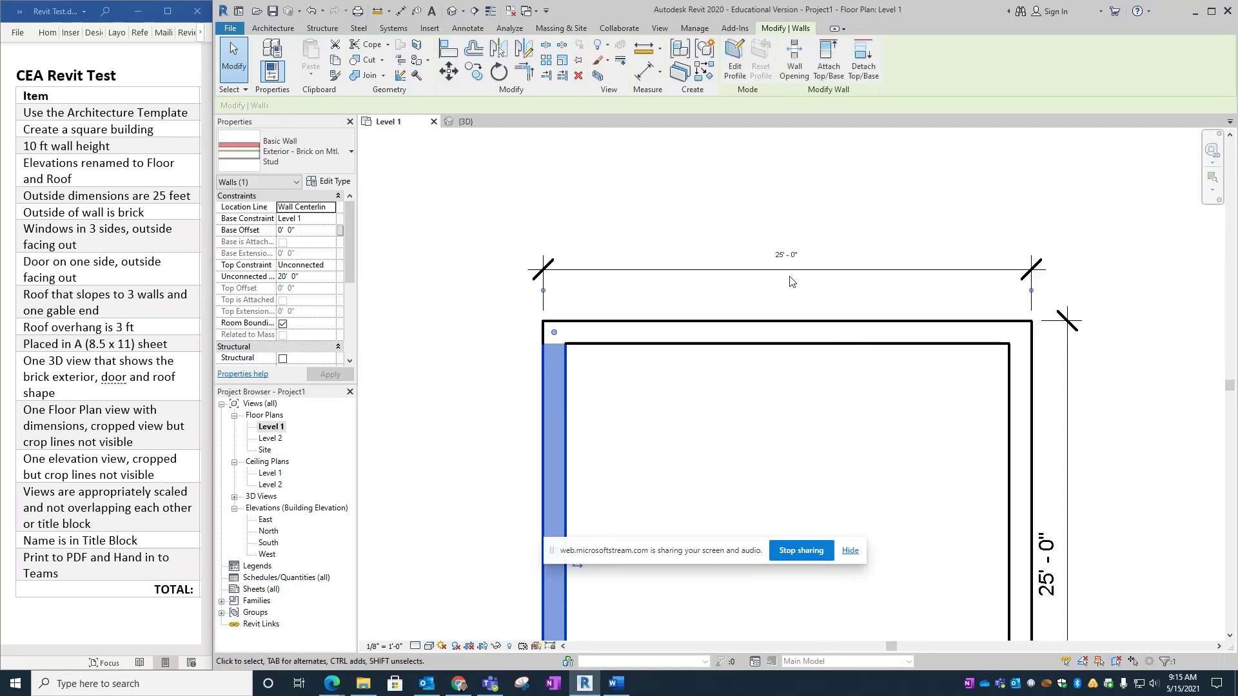
{"action": "left_click", "coordinate": [859, 274]}
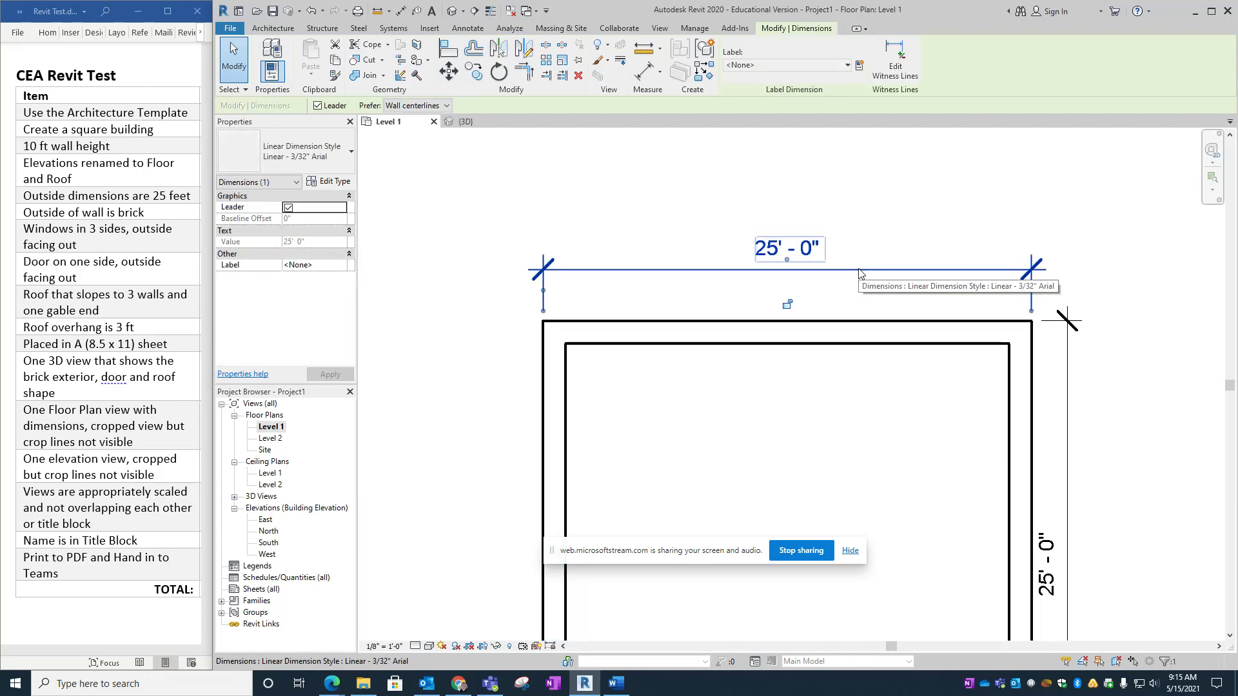
{"action": "left_click", "coordinate": [786, 307]}
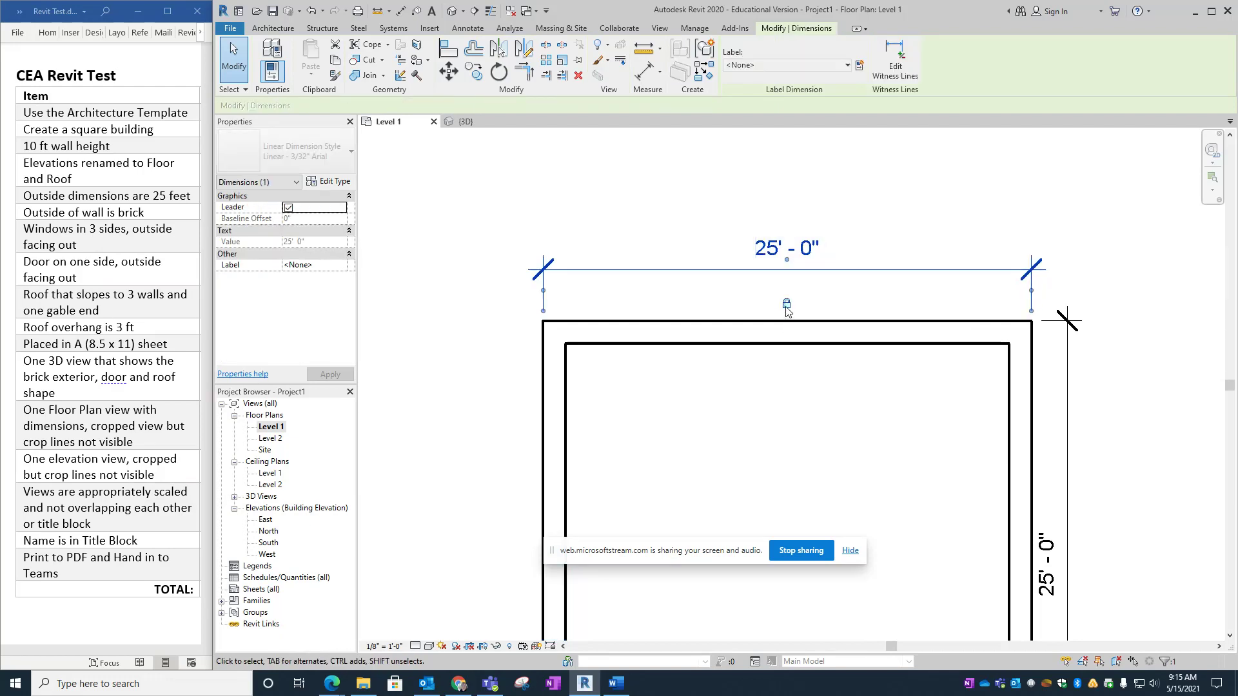
{"action": "scroll", "coordinate": [689, 294], "scroll_direction": "down", "scroll_amount": 2}
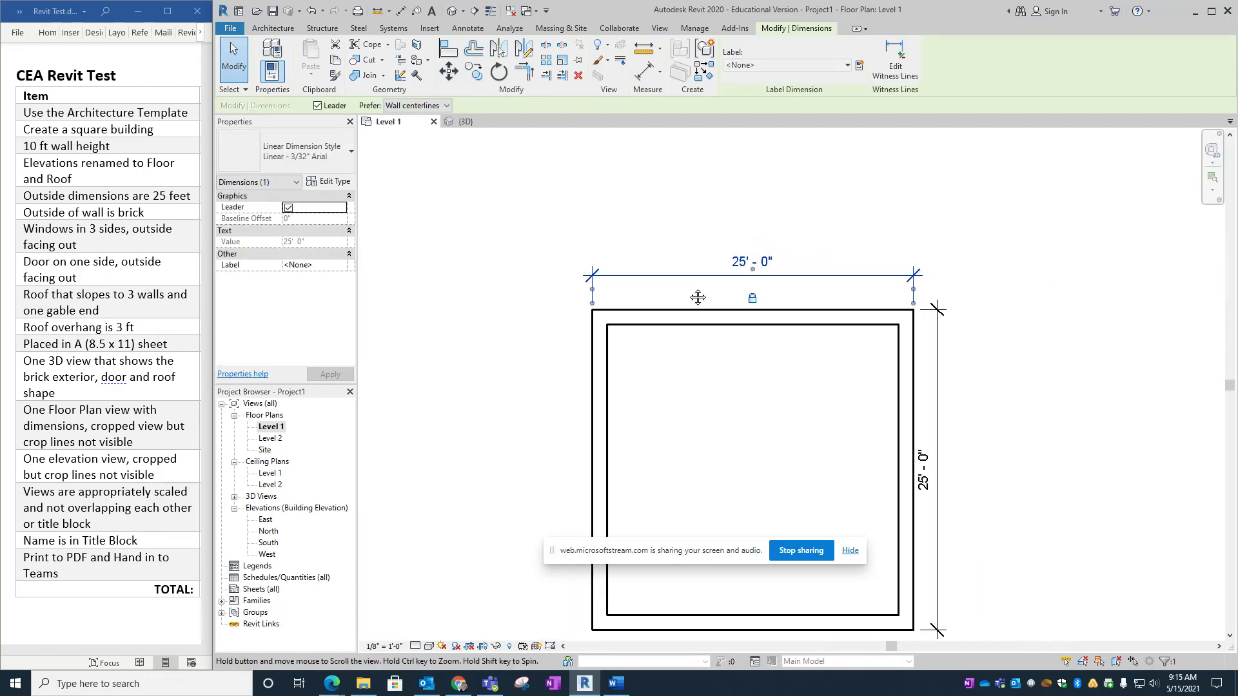
{"action": "left_click", "coordinate": [792, 393]}
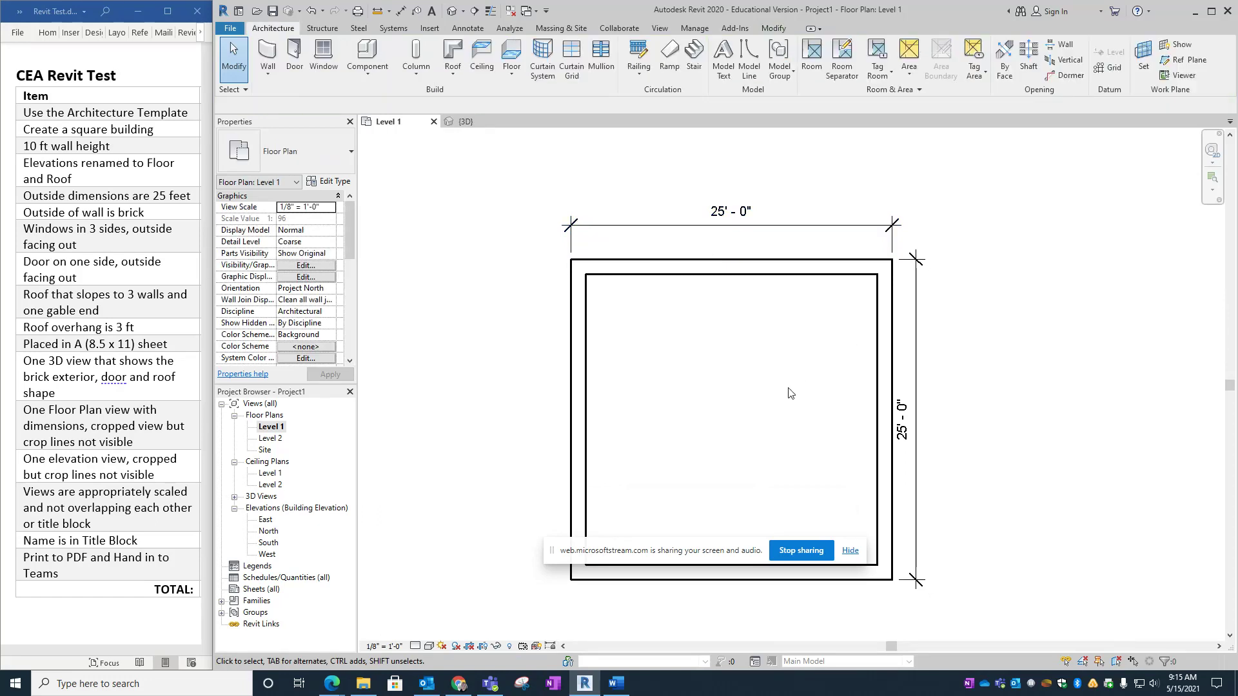
Flip the orientation of the building's right wall in the floor plan
{"action": "left_click", "coordinate": [885, 351]}
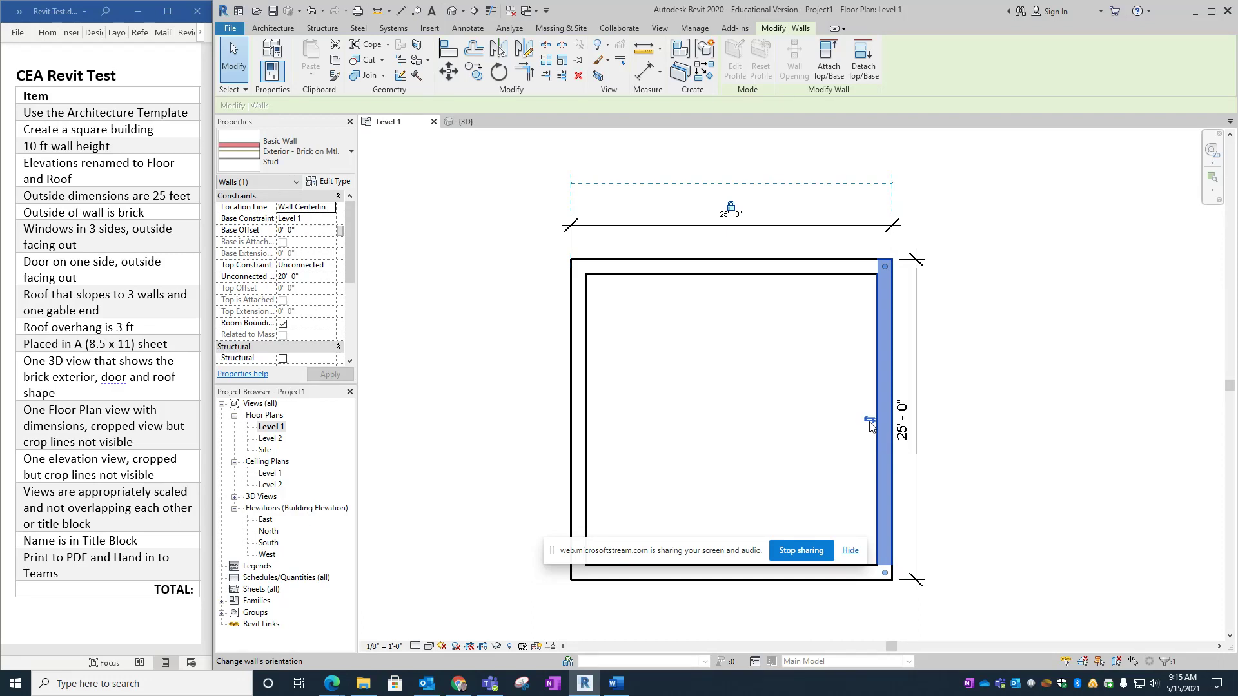
{"action": "left_click", "coordinate": [870, 422]}
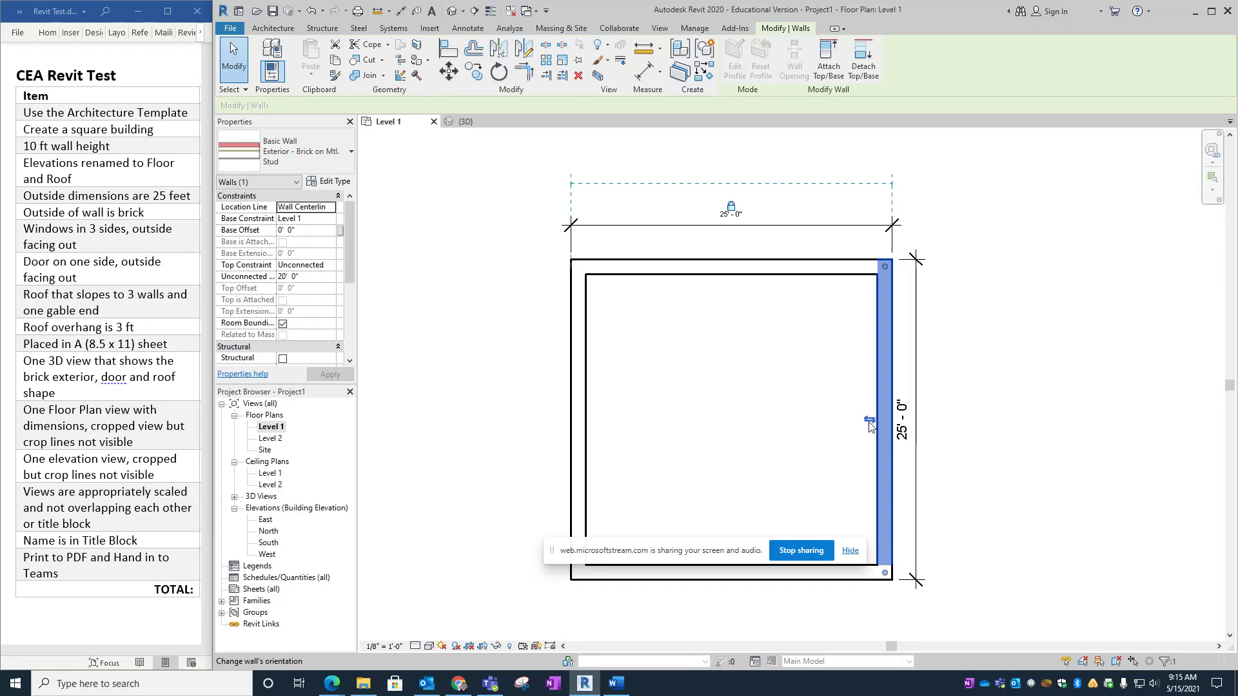
Flip the orientation of the building's upper, left and lower walls in the floor plan so the brick faces outward
{"action": "left_click", "coordinate": [803, 271]}
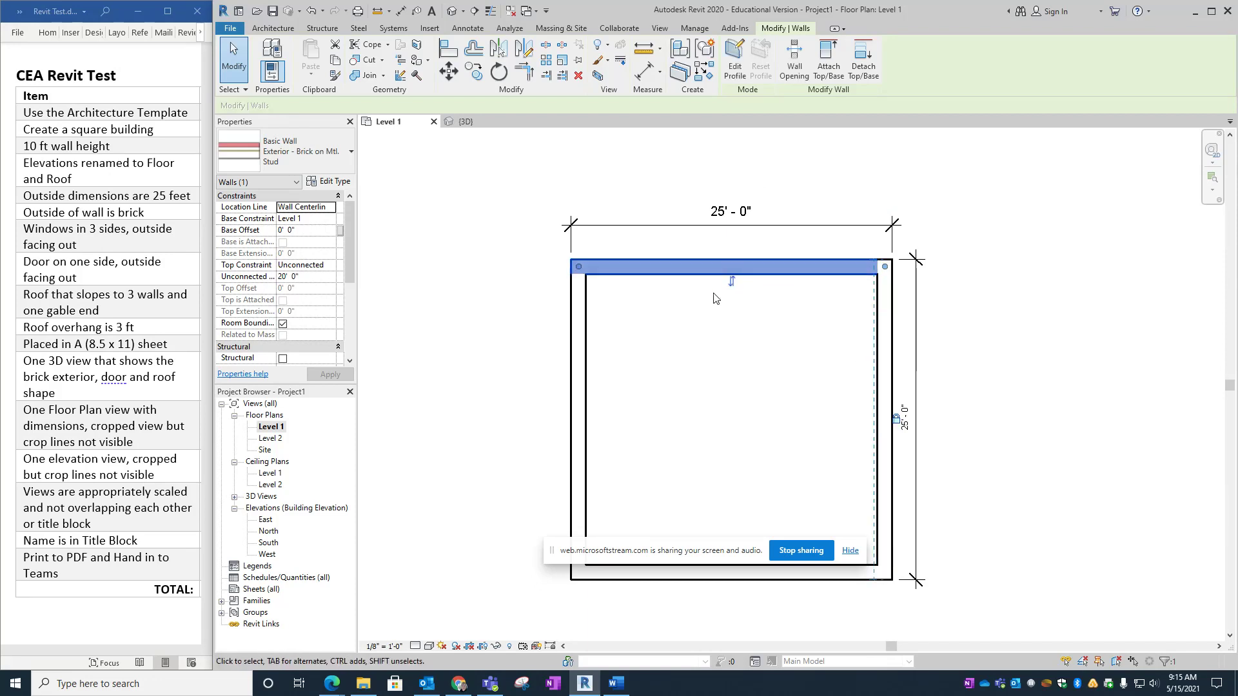
{"action": "left_click", "coordinate": [581, 403]}
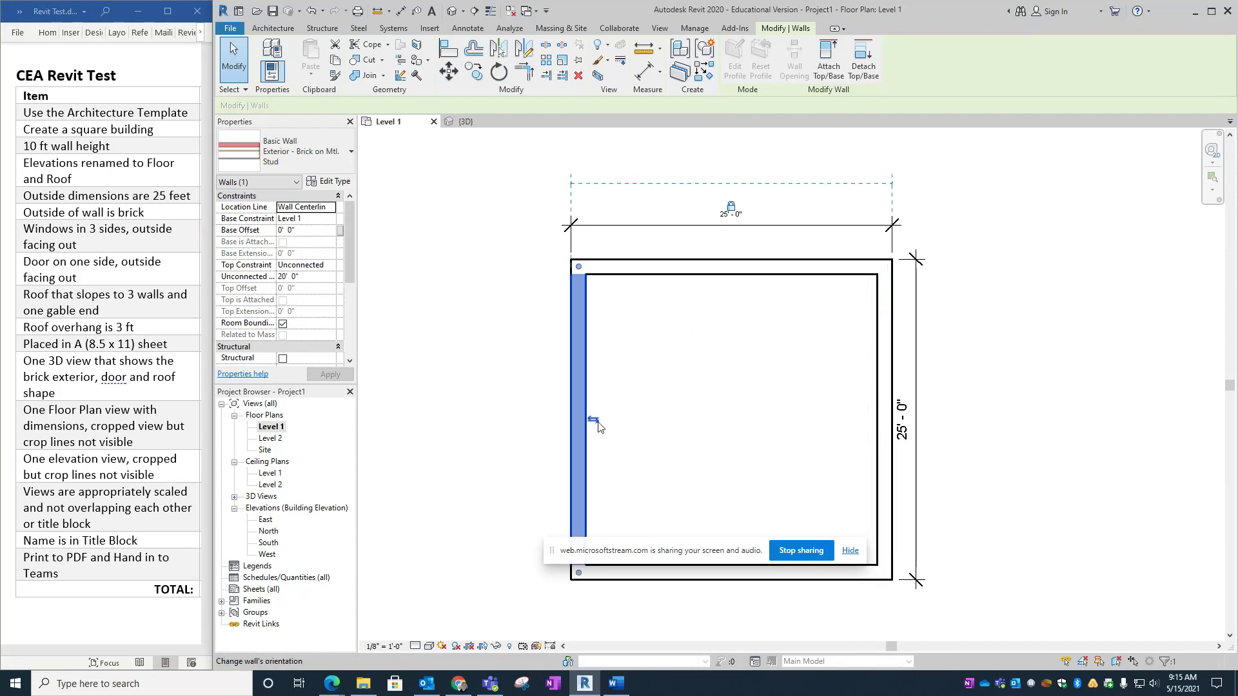
{"action": "key", "text": "space"}
{"action": "left_click_drag", "start_coordinate": [552, 550], "coordinate": [899, 24]}
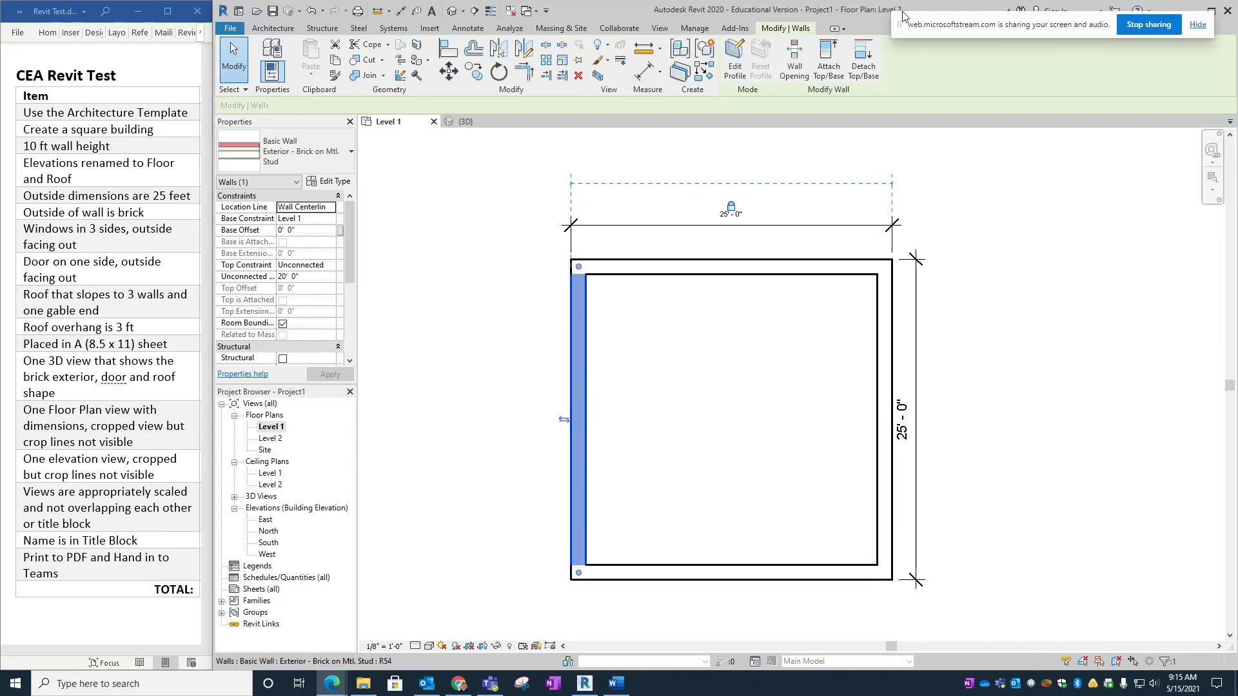
{"action": "left_click", "coordinate": [757, 576]}
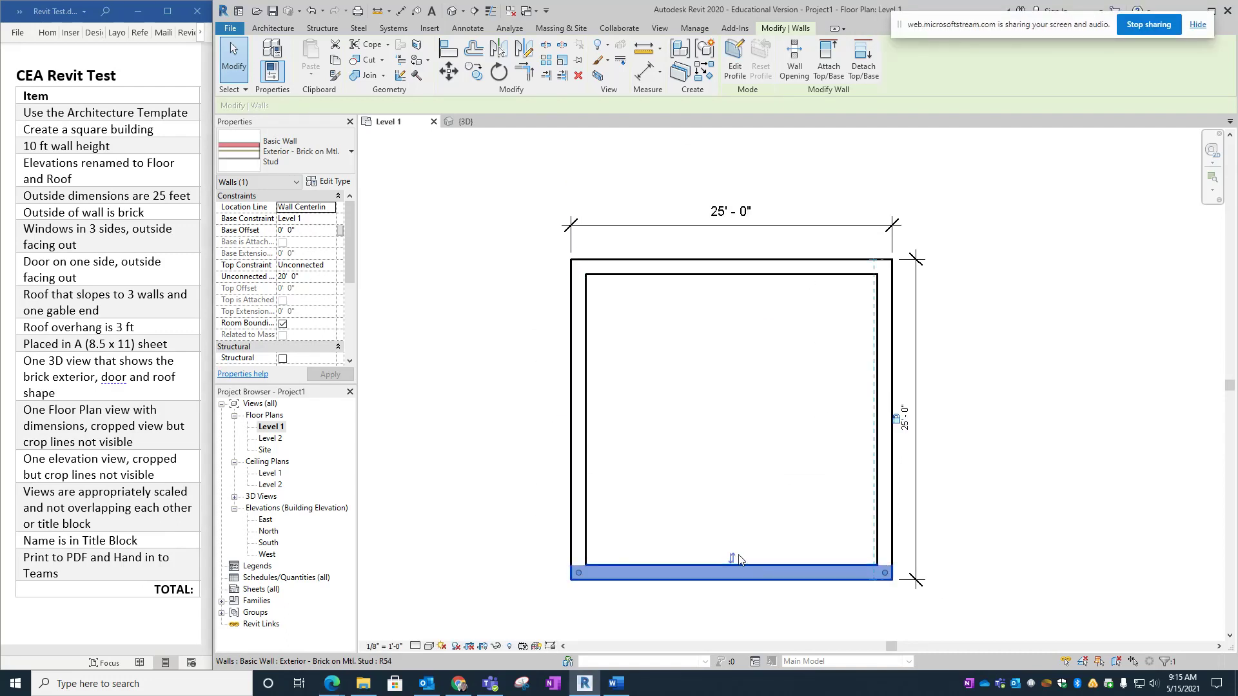
{"action": "key", "text": "space"}
{"action": "left_click", "coordinate": [770, 387]}
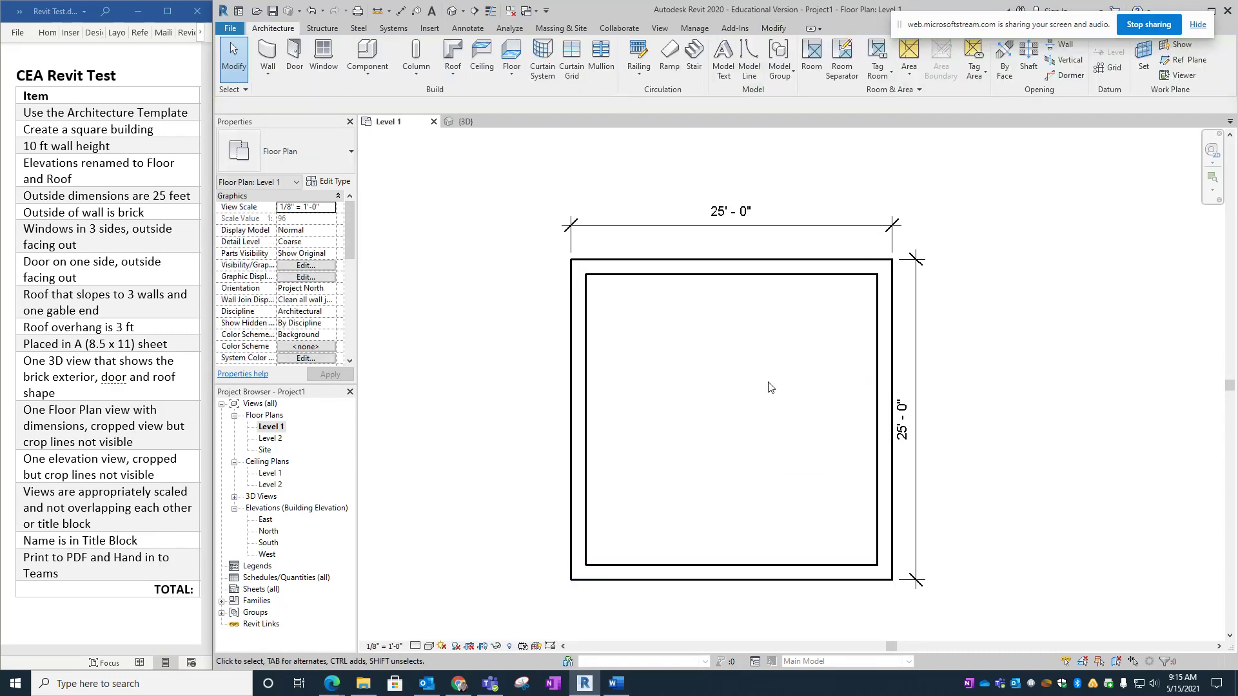
Open the East elevation and rename Level 1 to Floor
{"action": "left_click", "coordinate": [470, 121]}
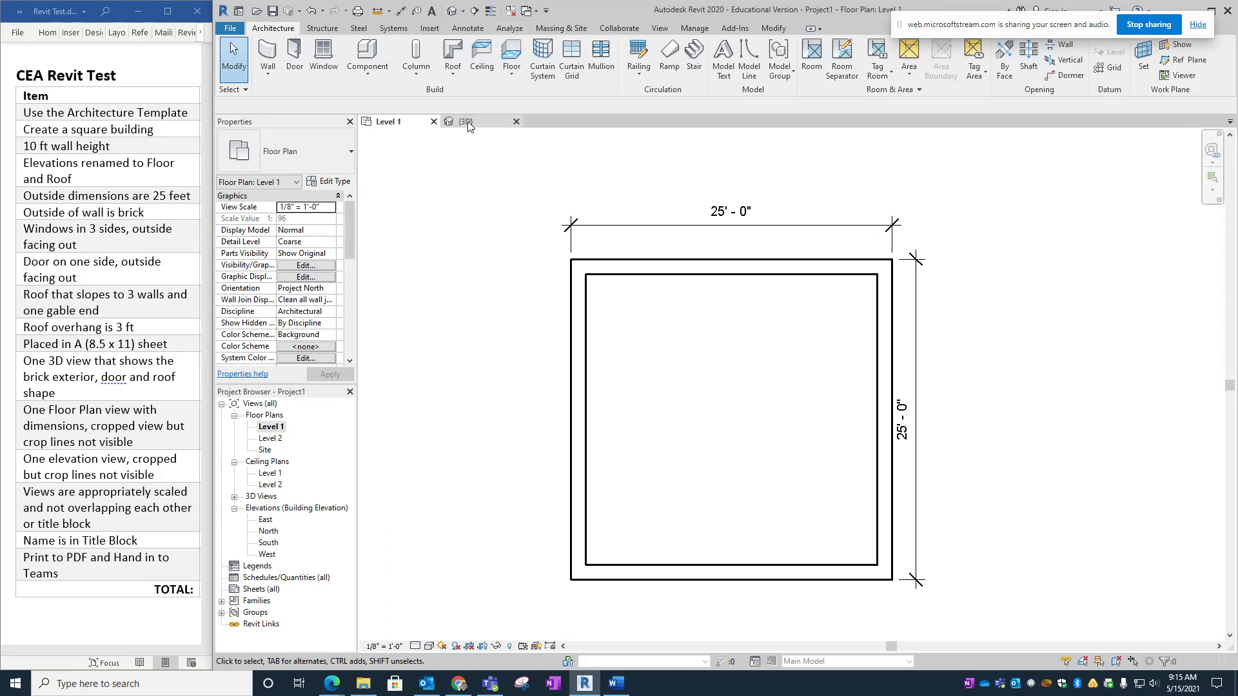
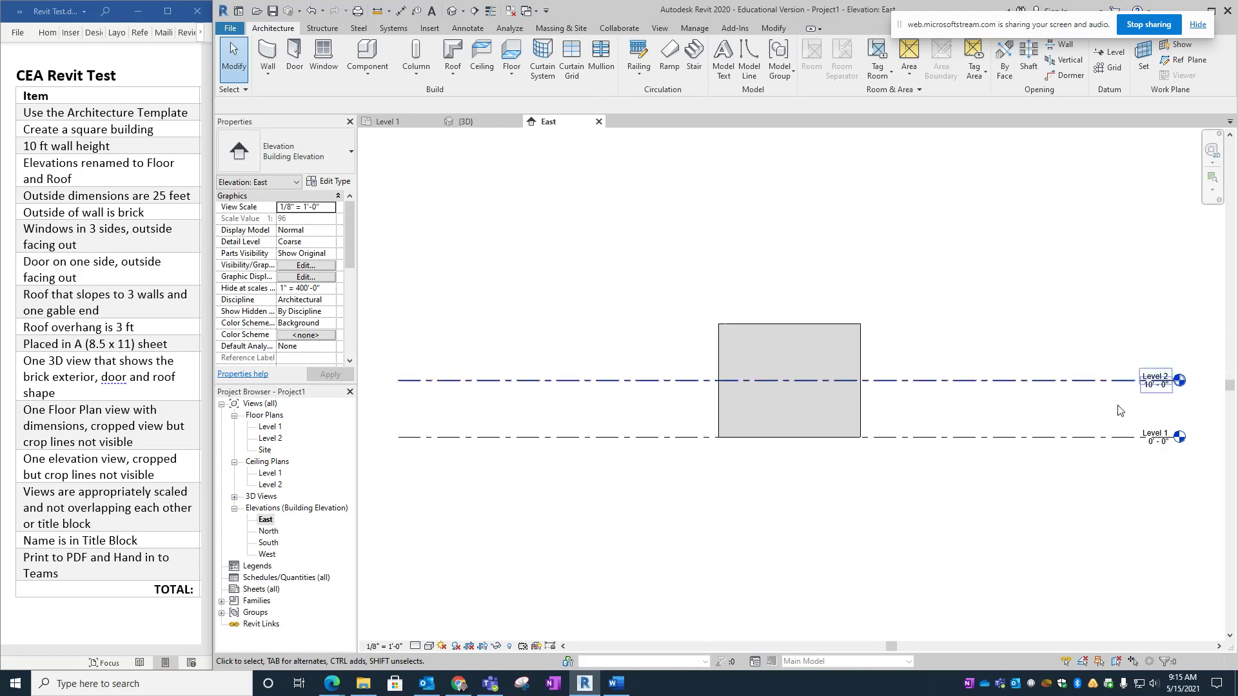
{"action": "middle_click_drag", "start_coordinate": [955, 423], "coordinate": [936, 423]}
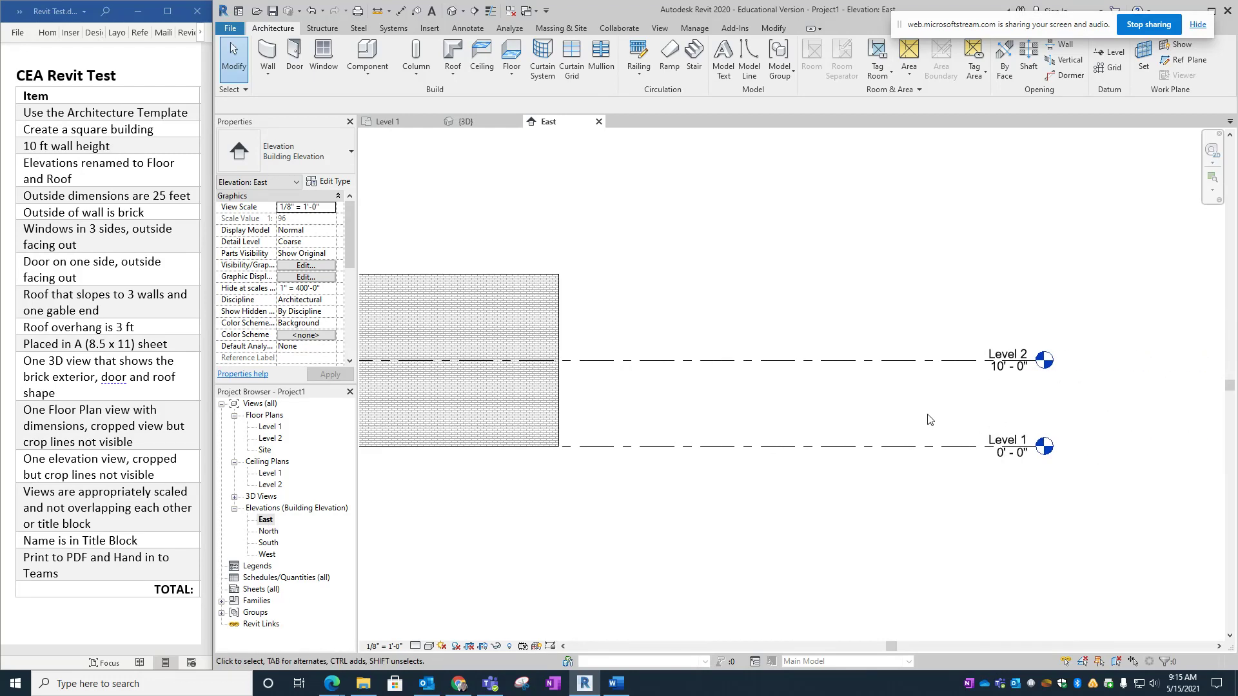
{"action": "double_click", "coordinate": [999, 441]}
{"action": "type", "text": "Floor"}
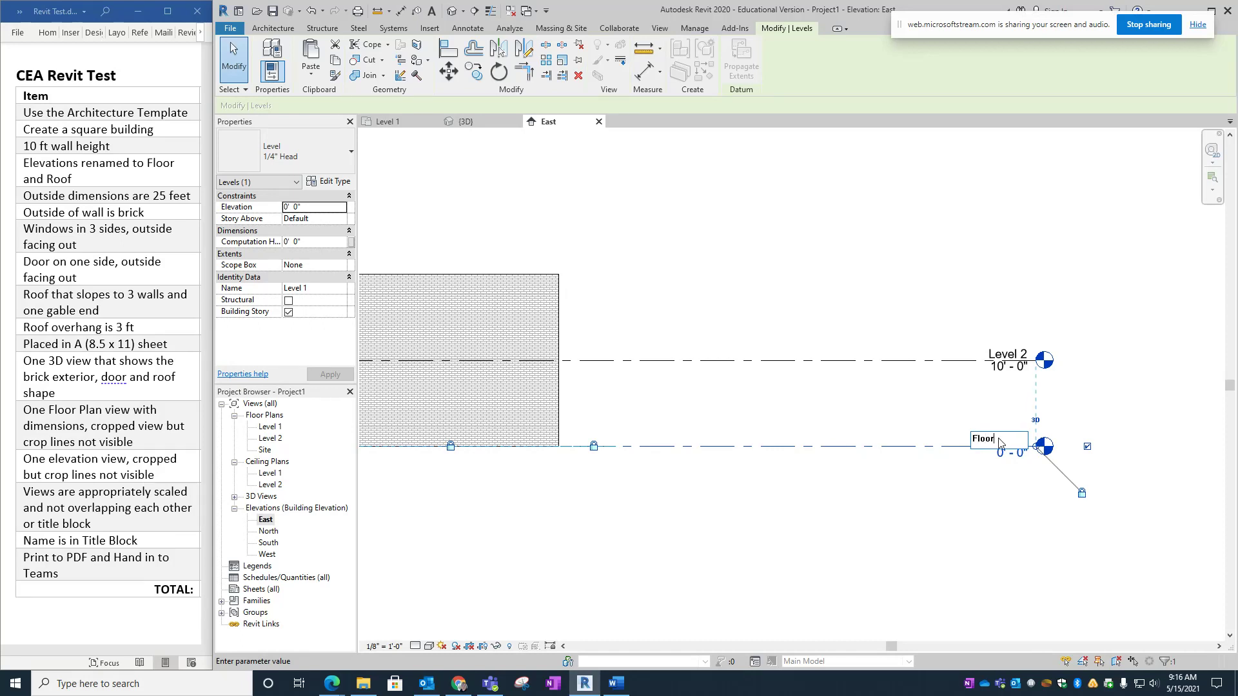
{"action": "key", "text": "Return"}
Rename Level 2 to Roof, keeping its elevation at 10 feet
{"action": "left_click", "coordinate": [1006, 354]}
{"action": "left_click", "coordinate": [1006, 354]}
{"action": "left_click", "coordinate": [1011, 353]}
{"action": "left_click_drag", "start_coordinate": [1010, 353], "coordinate": [932, 359]}
{"action": "type", "text": "Roof"}
{"action": "key", "text": "Return"}
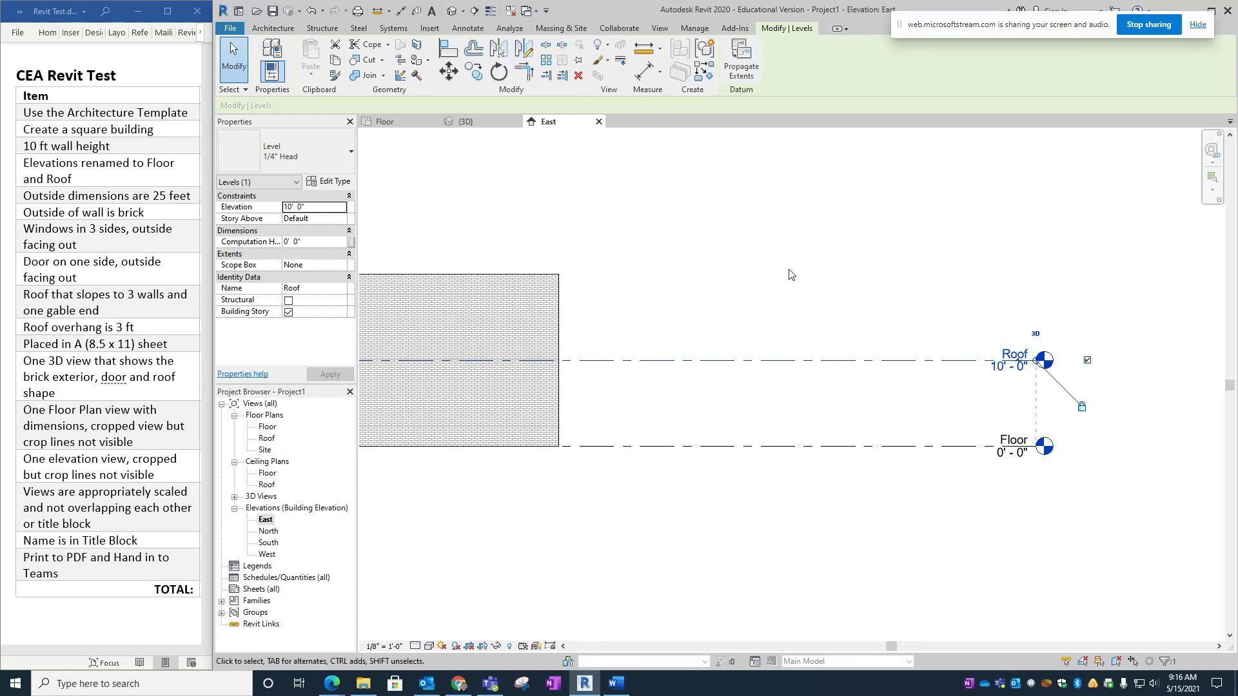
{"action": "left_click", "coordinate": [1001, 368]}
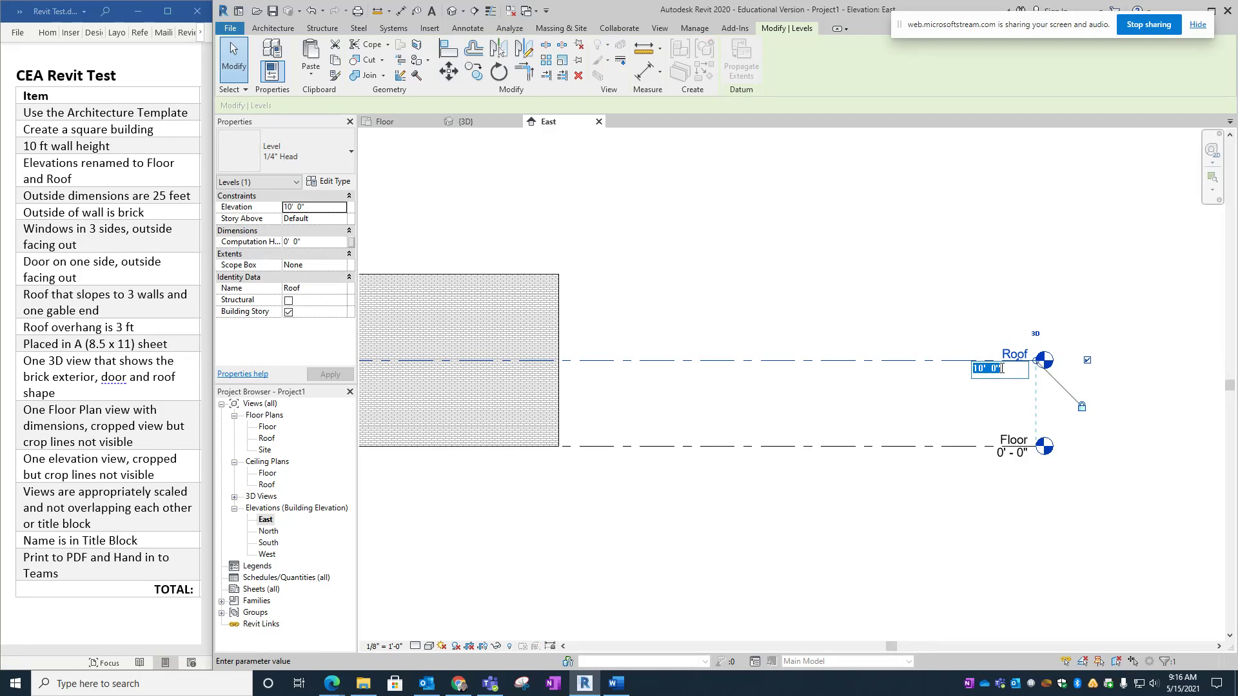
{"action": "key", "text": "Return"}
Lower the top of the east wall to the Roof level in the East elevation, making it 10 feet high
{"action": "scroll", "coordinate": [857, 400], "scroll_direction": "down", "scroll_amount": 1}
{"action": "middle_click_drag", "start_coordinate": [857, 399], "coordinate": [1025, 398]}
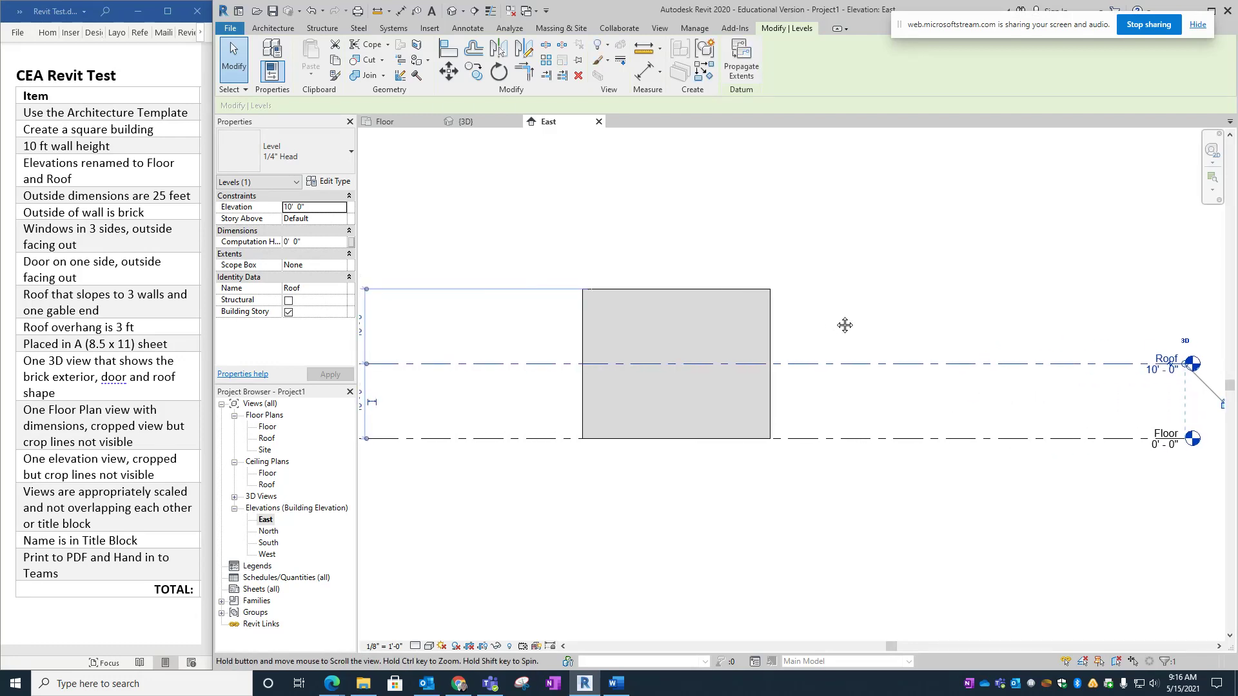
{"action": "middle_click_drag", "start_coordinate": [842, 323], "coordinate": [879, 335]}
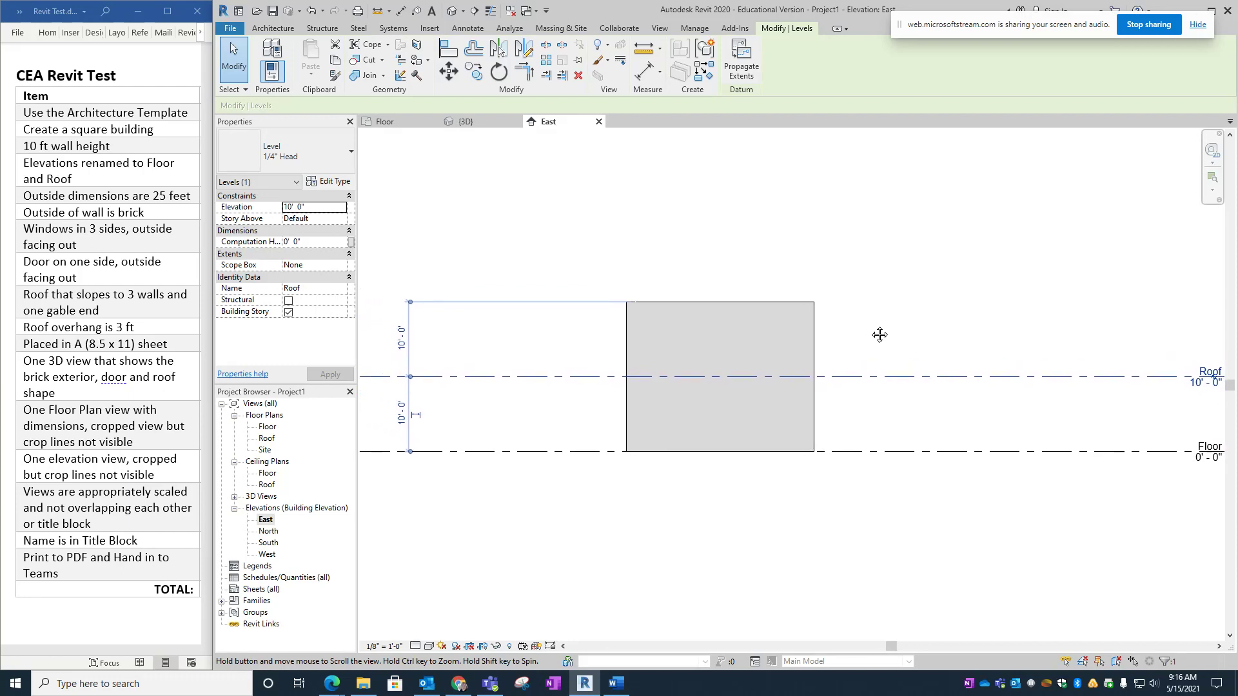
{"action": "left_click", "coordinate": [814, 325]}
{"action": "left_click_drag", "start_coordinate": [722, 298], "coordinate": [721, 378]}
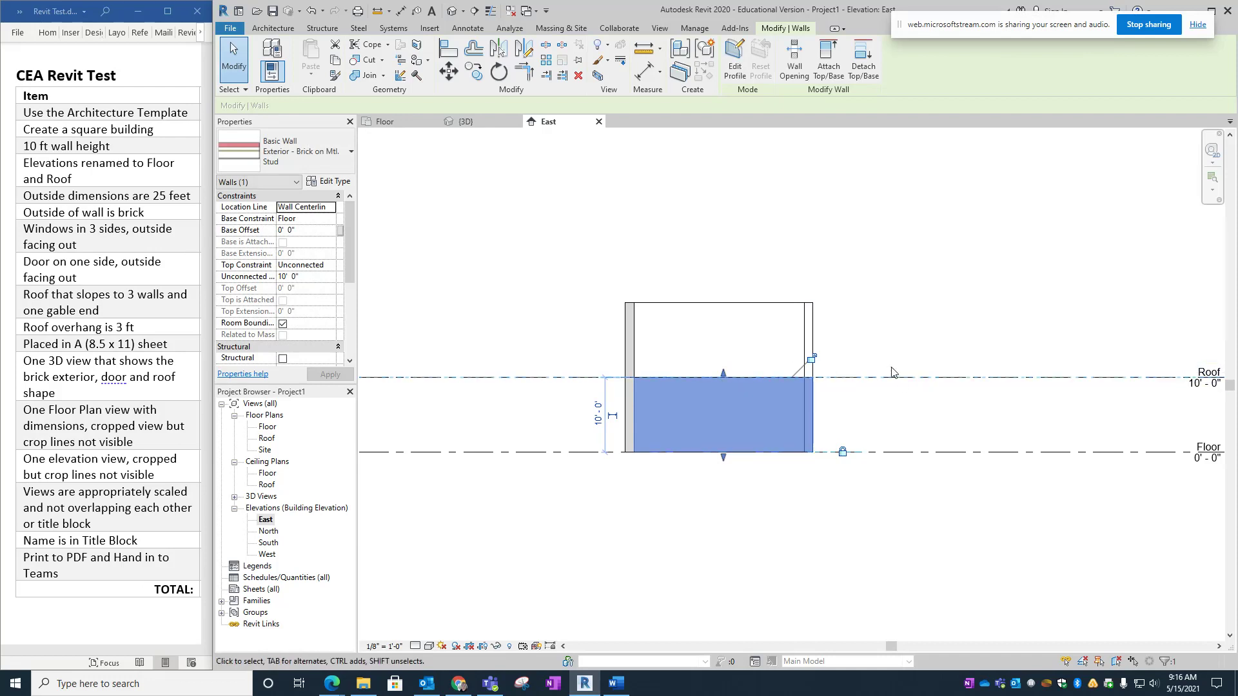
{"action": "middle_click_drag", "start_coordinate": [1126, 406], "coordinate": [1030, 401]}
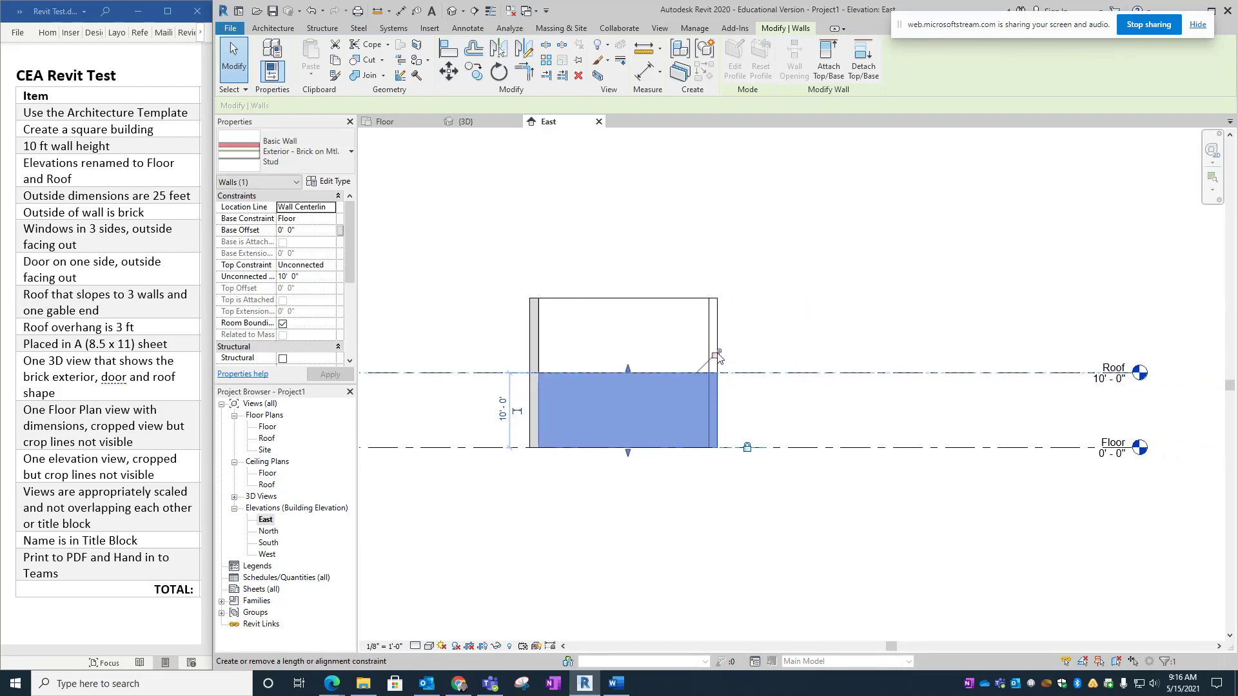
{"action": "left_click", "coordinate": [832, 399]}
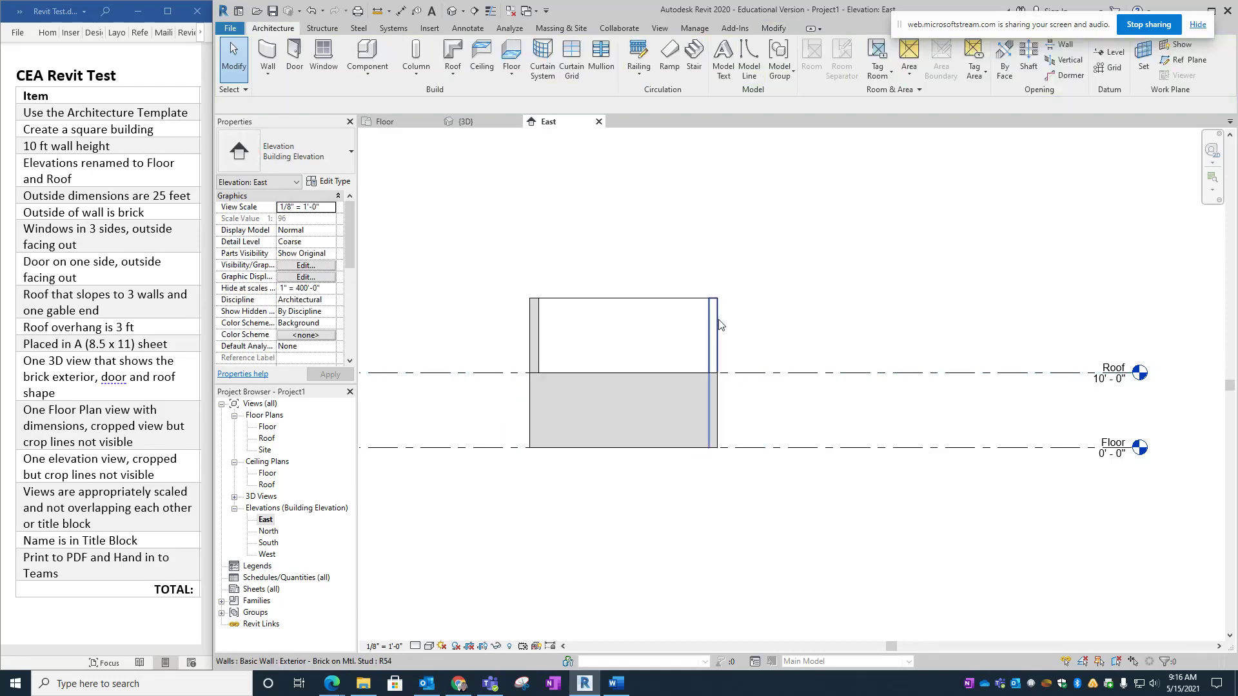
Select the chain of all four walls and set their top constraint to Up to level: Roof
{"action": "key", "text": "Tab"}
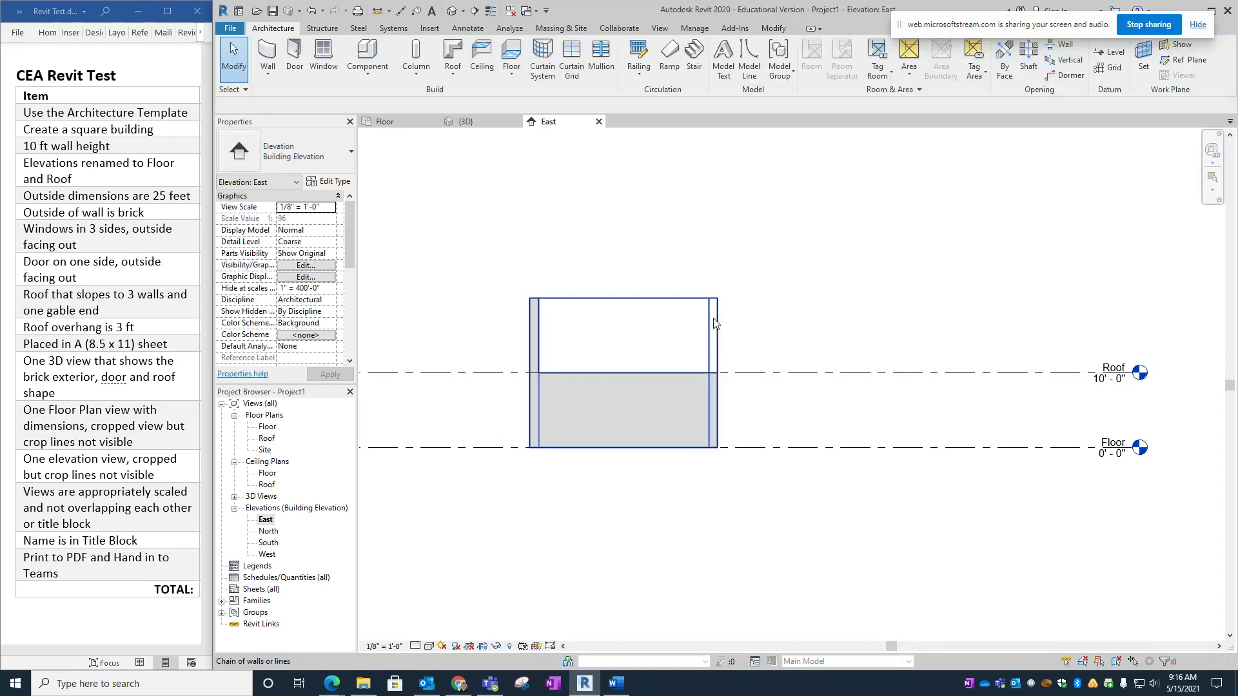
{"action": "left_click", "coordinate": [714, 322]}
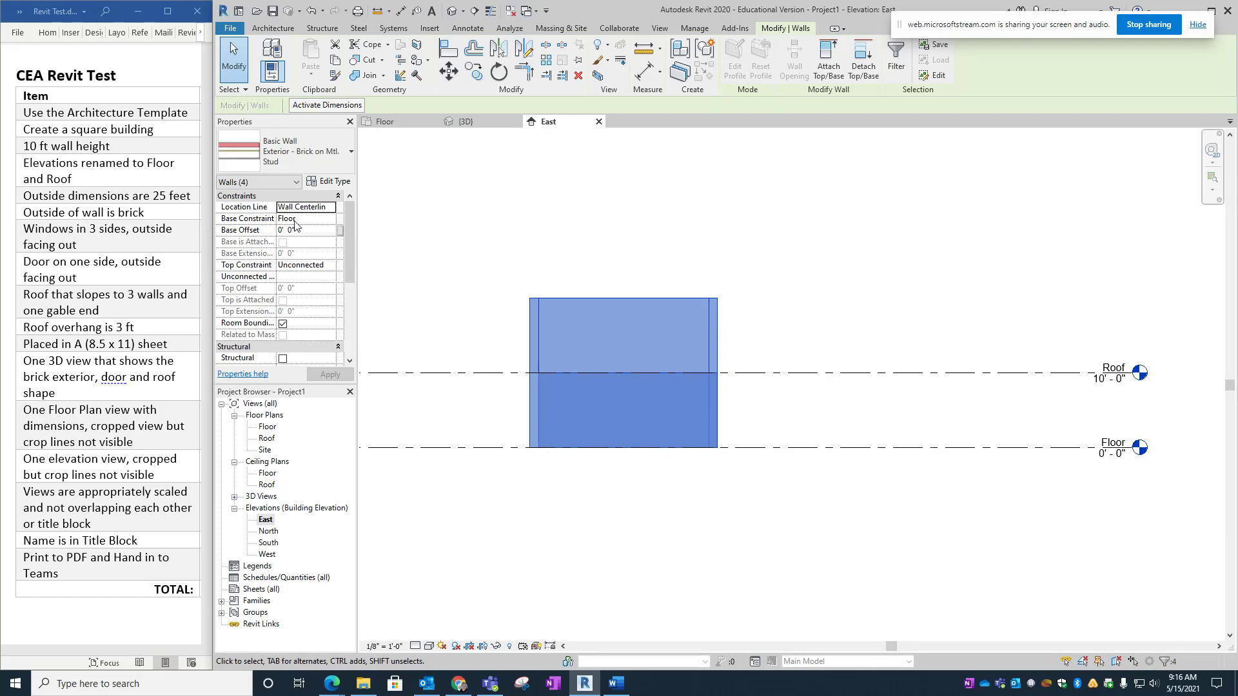
{"action": "left_click", "coordinate": [301, 266]}
{"action": "left_click", "coordinate": [330, 267]}
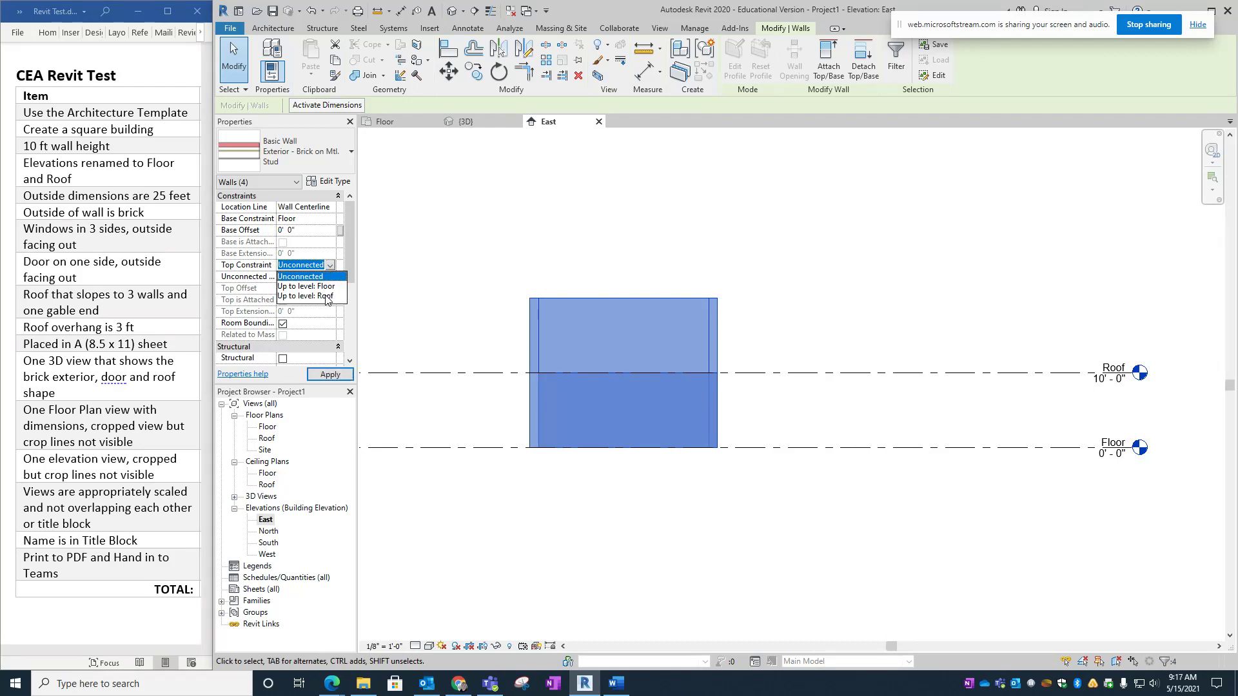
{"action": "left_click", "coordinate": [326, 296]}
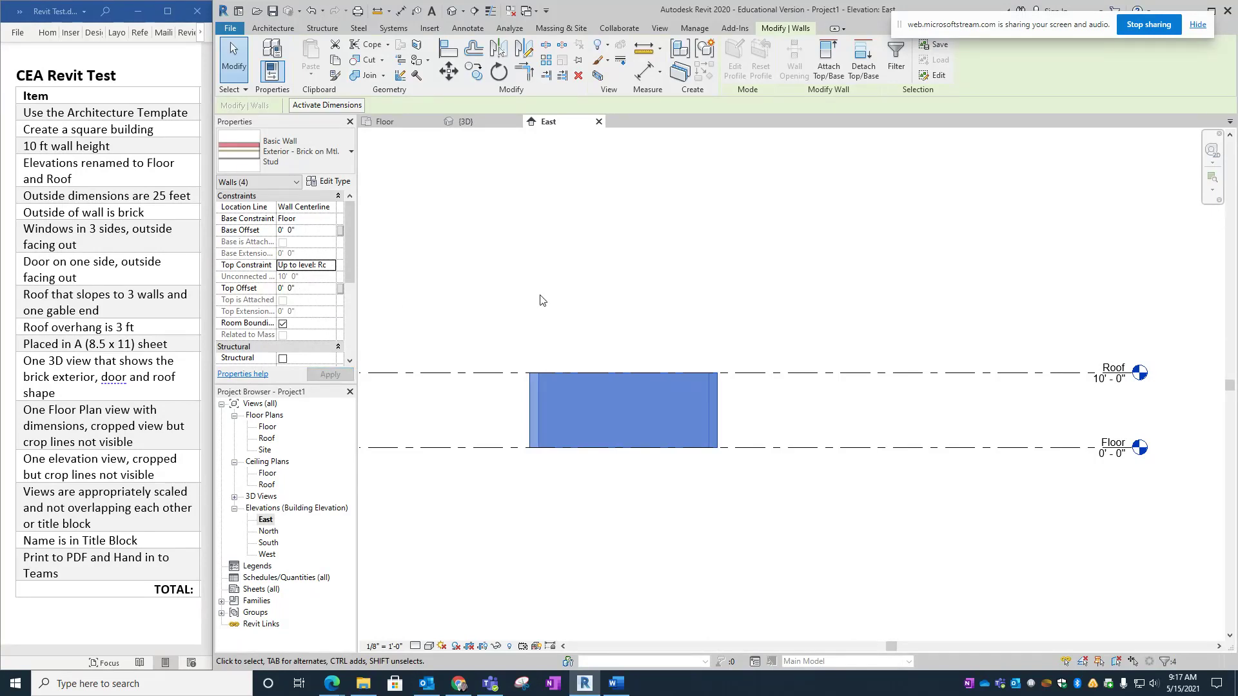
{"action": "left_click", "coordinate": [474, 298]}
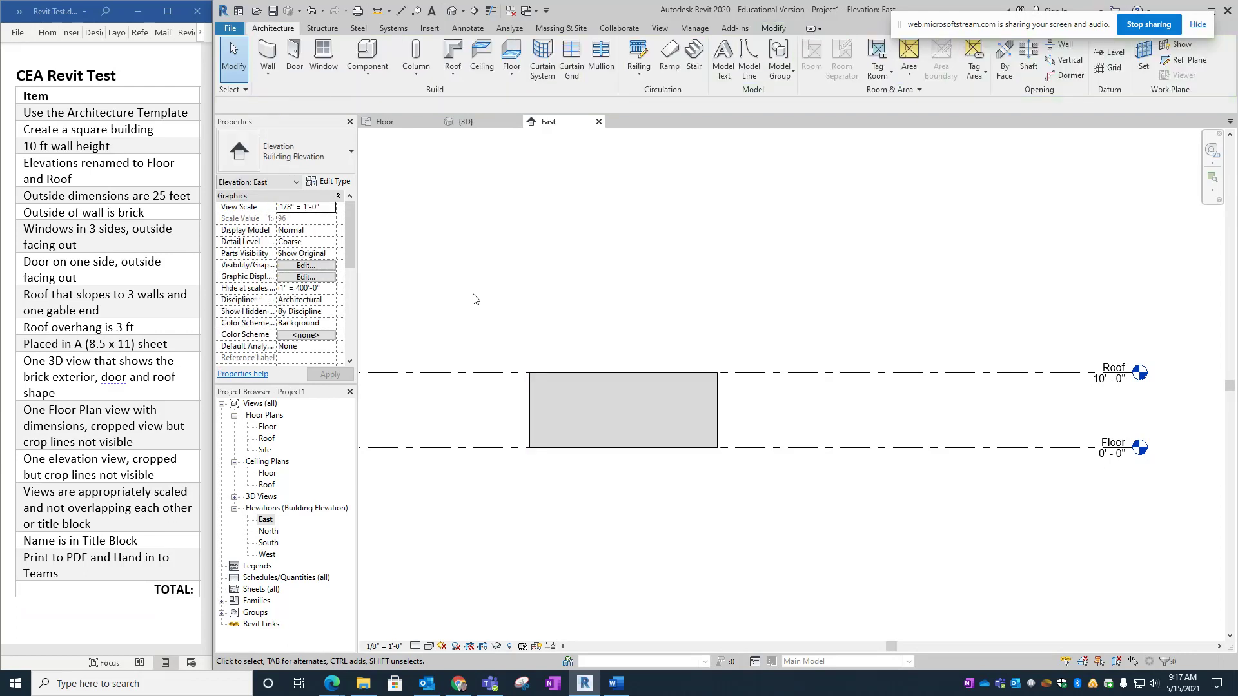
In the 3D view, place a fixed 36" x 48" window near the middle of both the right and back walls
{"action": "left_click", "coordinate": [467, 123]}
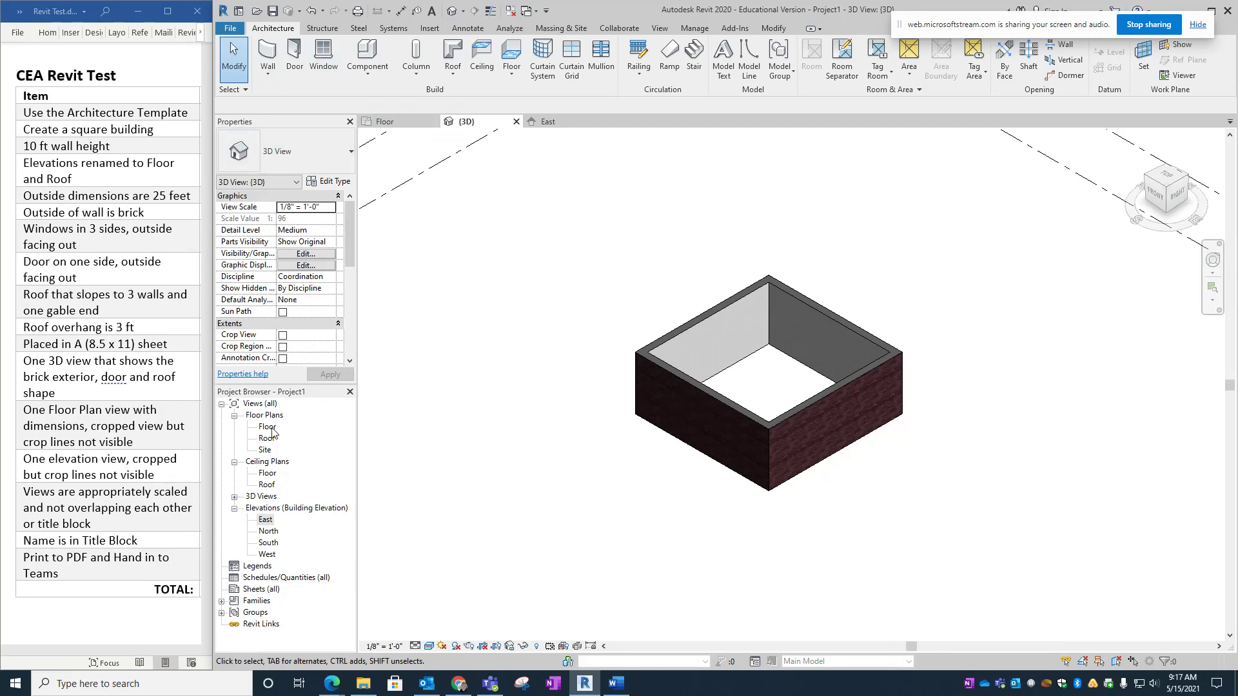
{"action": "left_click", "coordinate": [323, 57]}
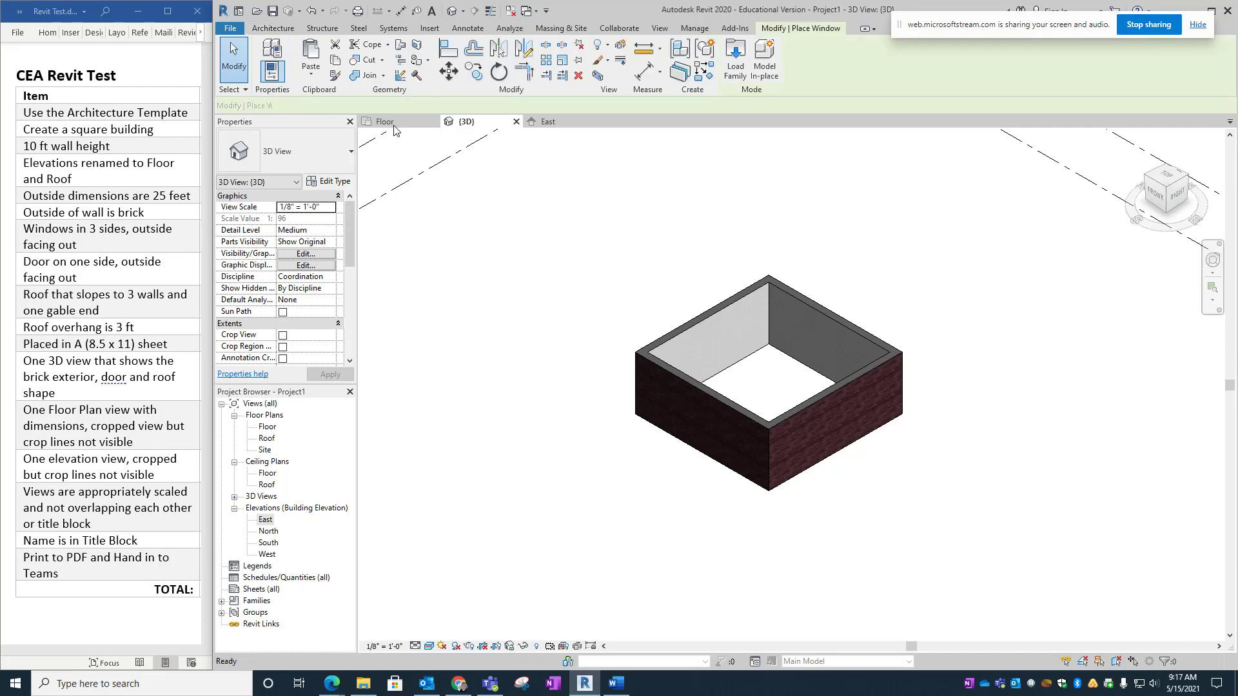
{"action": "left_click", "coordinate": [837, 420]}
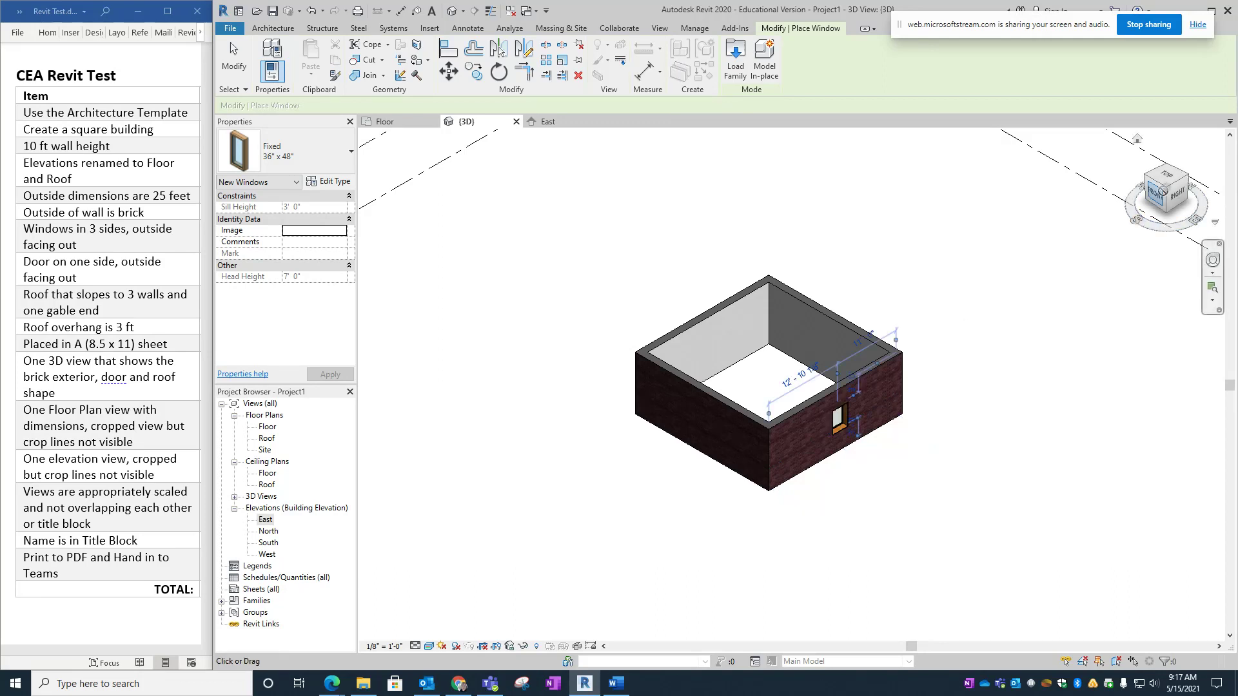
{"action": "left_click", "coordinate": [1187, 179]}
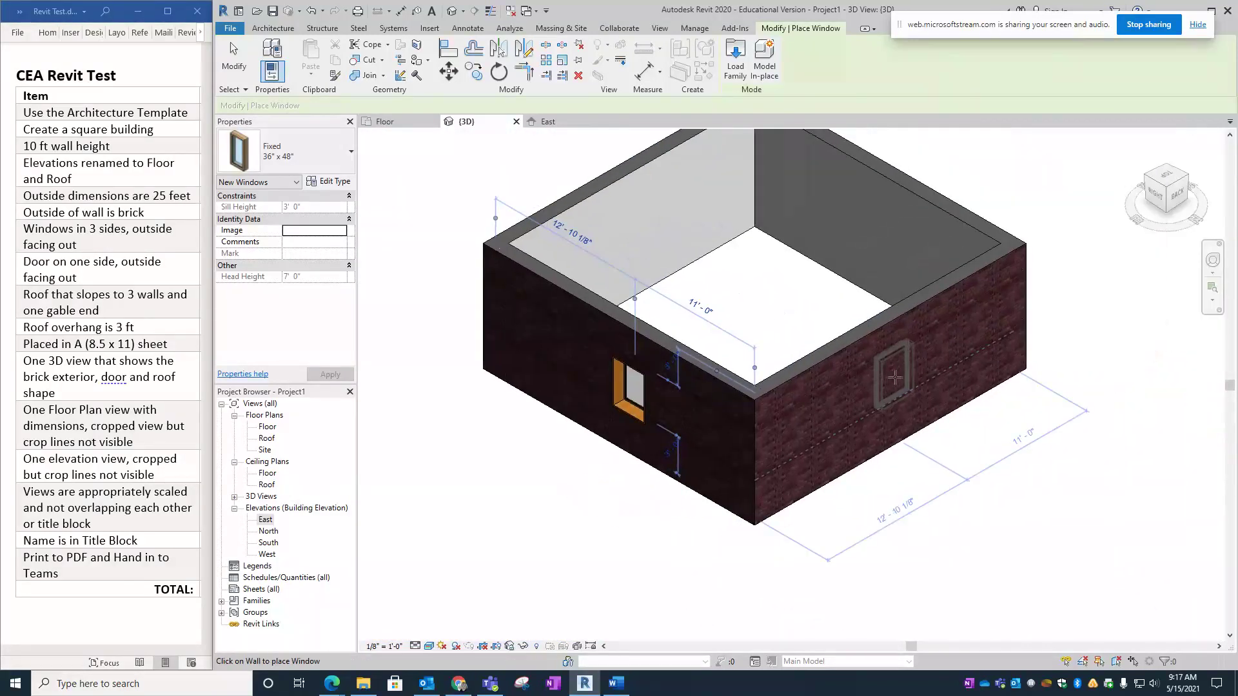
{"action": "left_click", "coordinate": [895, 369]}
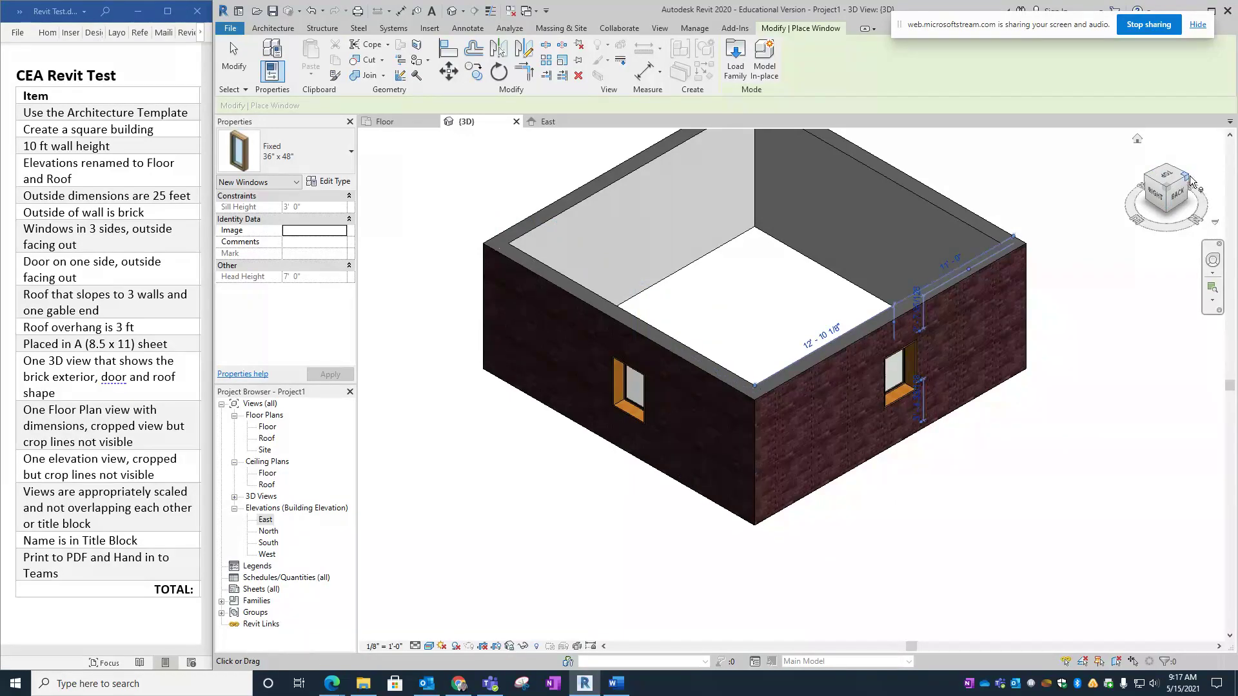
Place a fixed 36" x 48" window near the middle of the left wall and end window placement
{"action": "left_click", "coordinate": [1189, 179]}
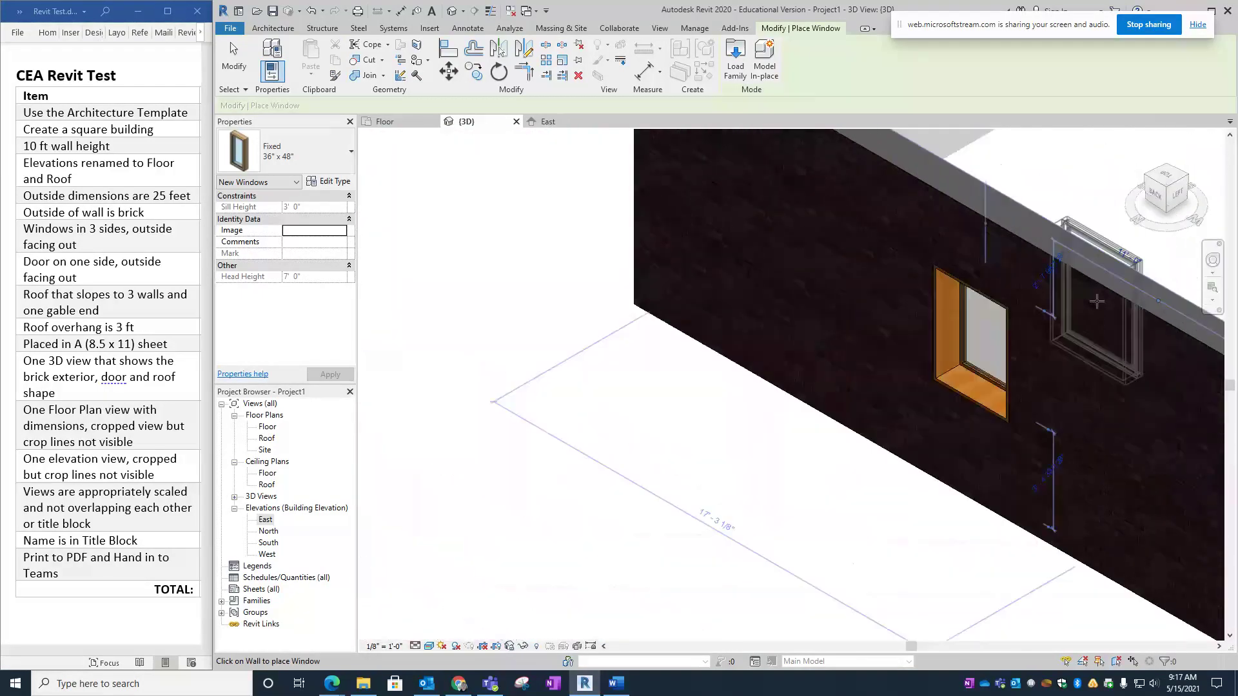
{"action": "scroll", "coordinate": [1096, 301], "scroll_direction": "down", "scroll_amount": 5}
{"action": "left_click", "coordinate": [933, 310]}
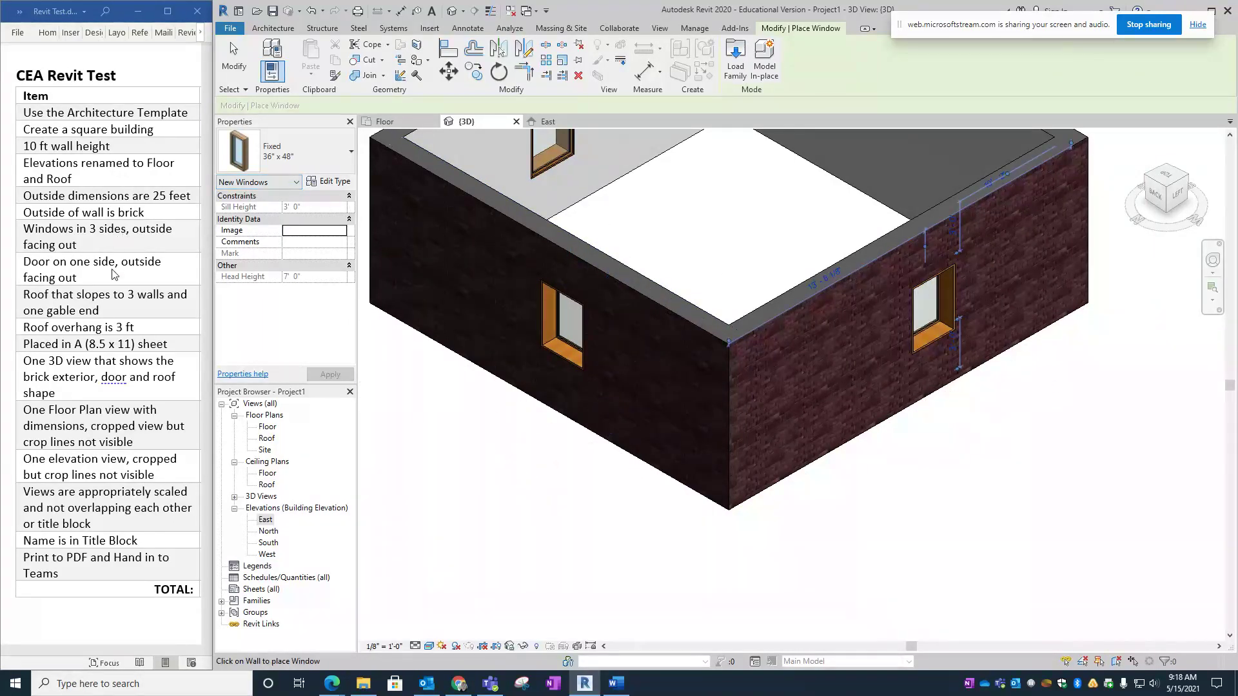
{"action": "middle_click_drag", "start_coordinate": [810, 235], "coordinate": [765, 328]}
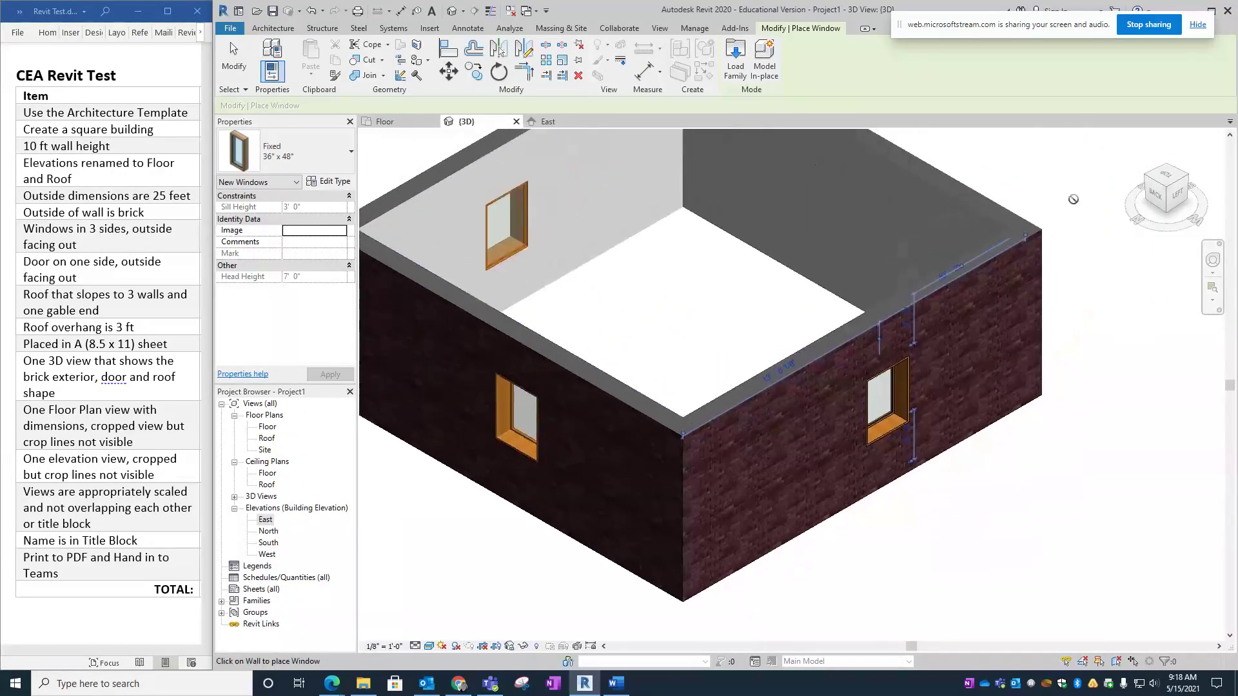
{"action": "left_click", "coordinate": [1187, 179]}
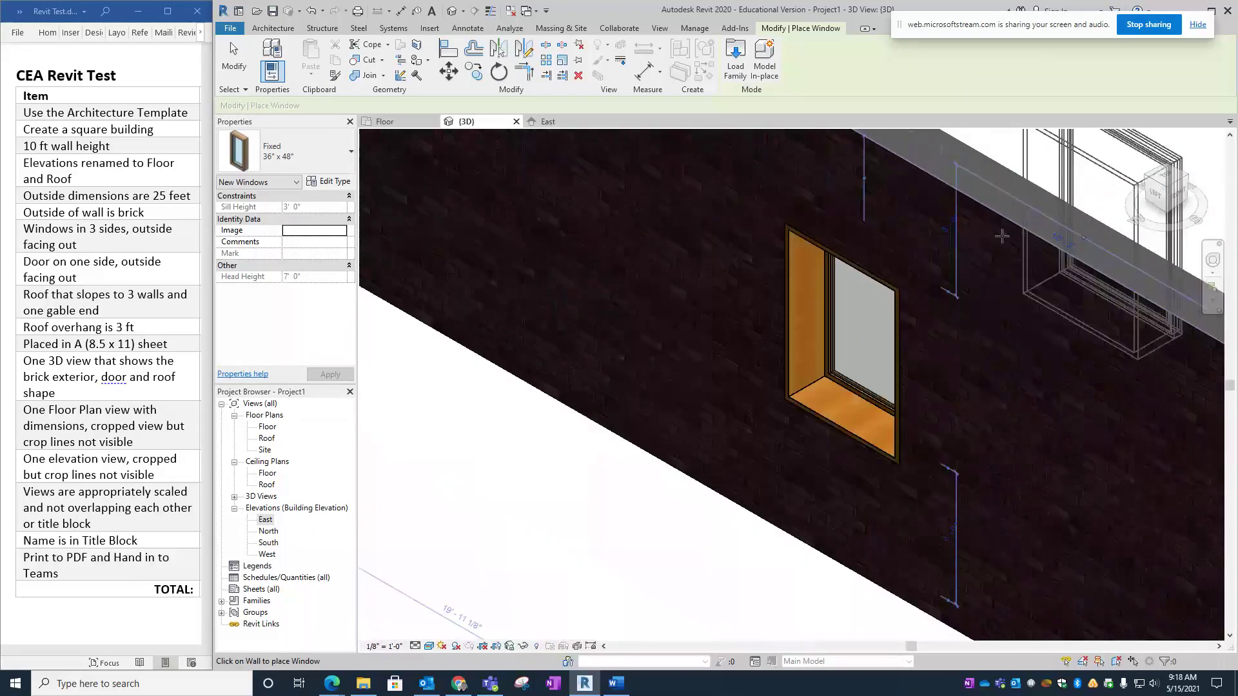
{"action": "scroll", "coordinate": [1002, 237], "scroll_direction": "down", "scroll_amount": 5}
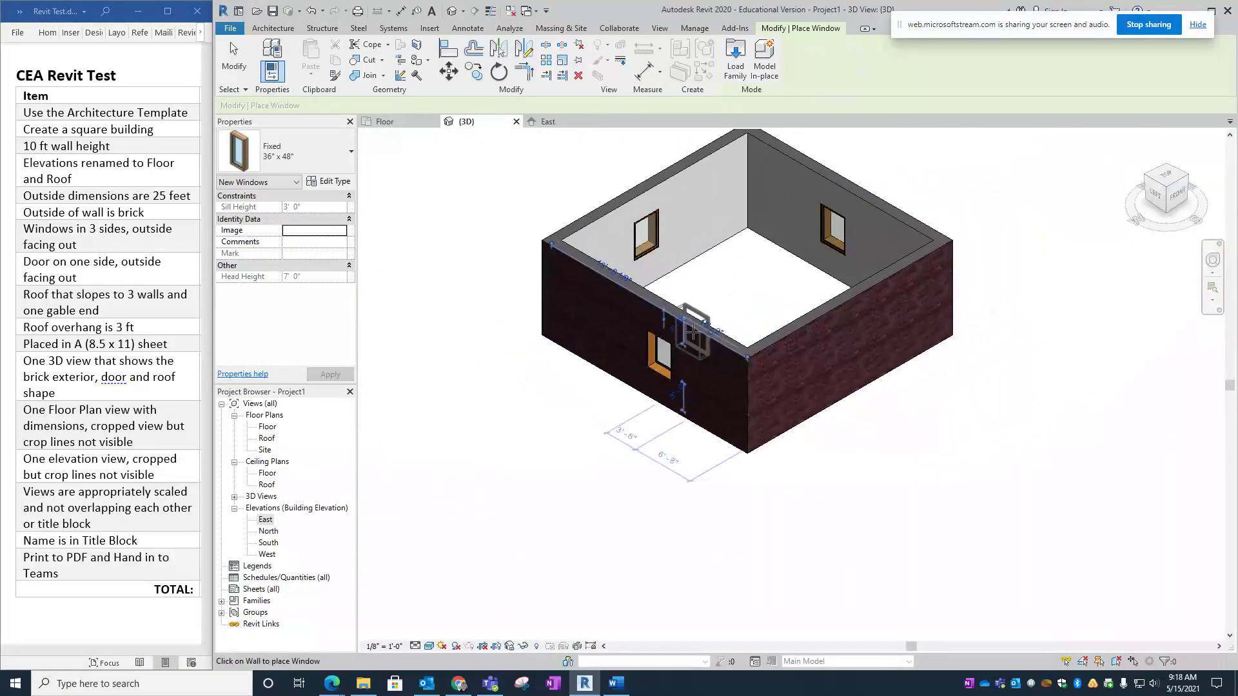
{"action": "key", "text": "Escape"}
{"action": "key", "text": "Escape"}
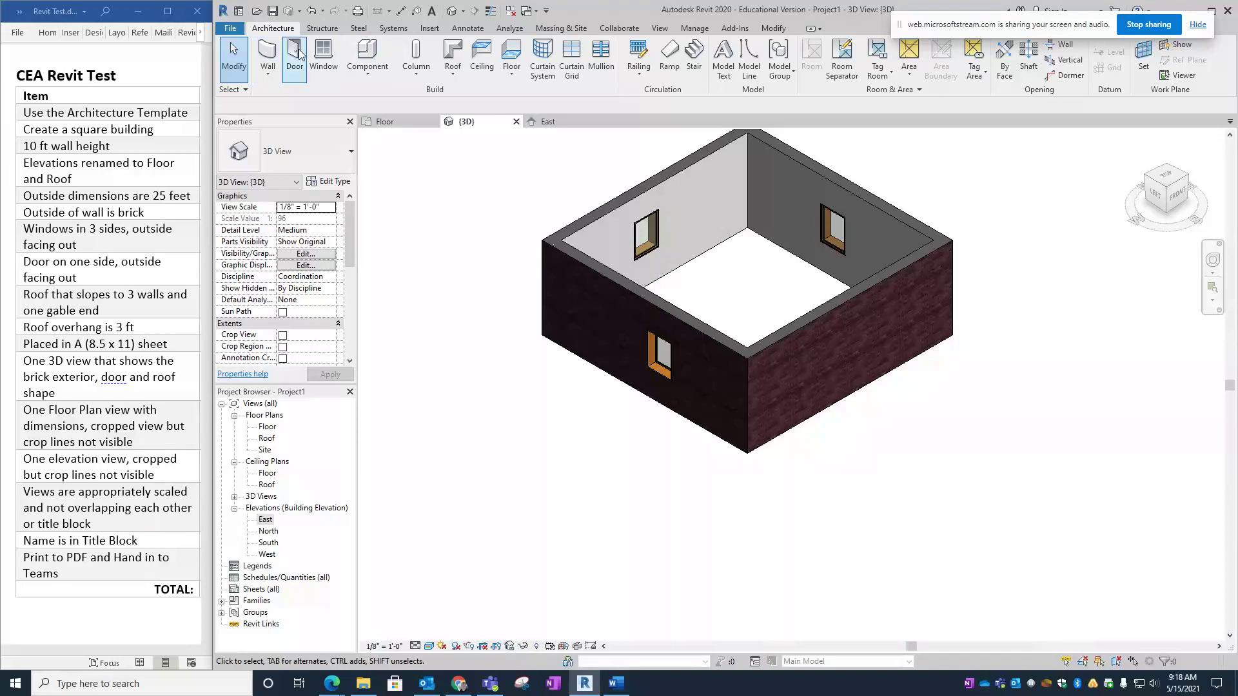
Place a Single-Flush 30" x 84" door near the middle of the building's front wall
{"action": "left_click", "coordinate": [299, 49]}
{"action": "left_click", "coordinate": [301, 165]}
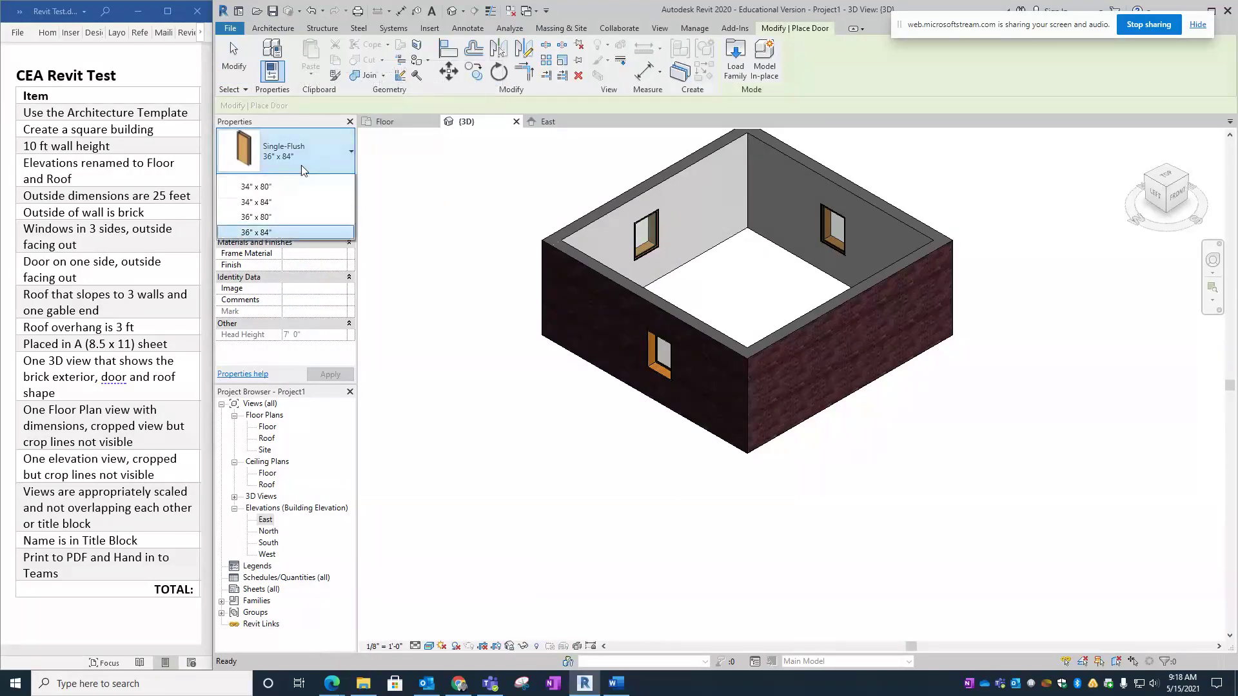
{"action": "left_click", "coordinate": [256, 238]}
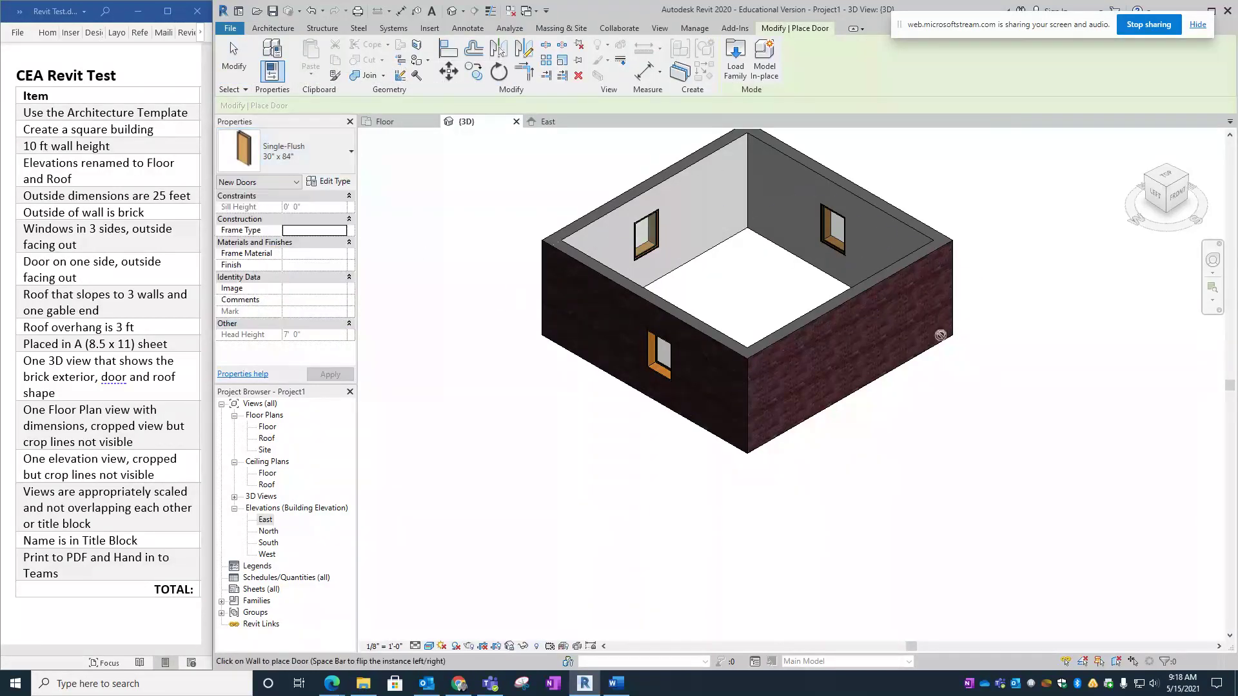
{"action": "left_click", "coordinate": [862, 344]}
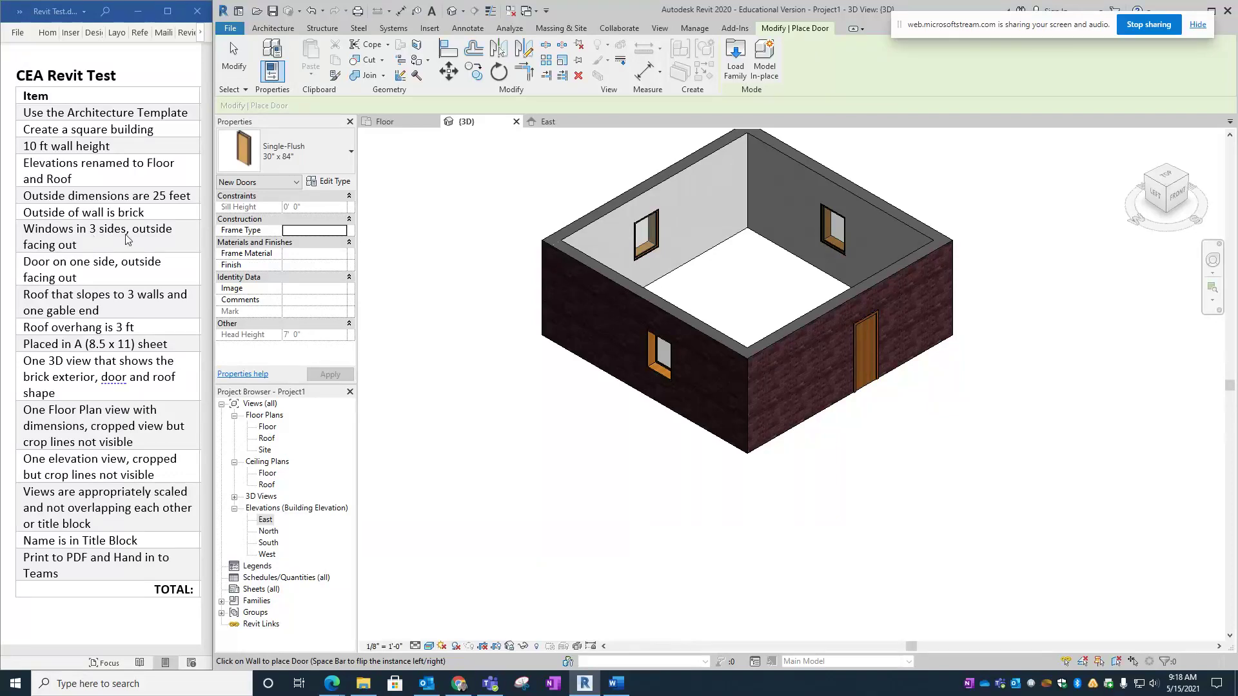
In the Floor plan view, flip the facing of the windows in the back, left and right walls so they face outward
{"action": "double_click", "coordinate": [267, 428]}
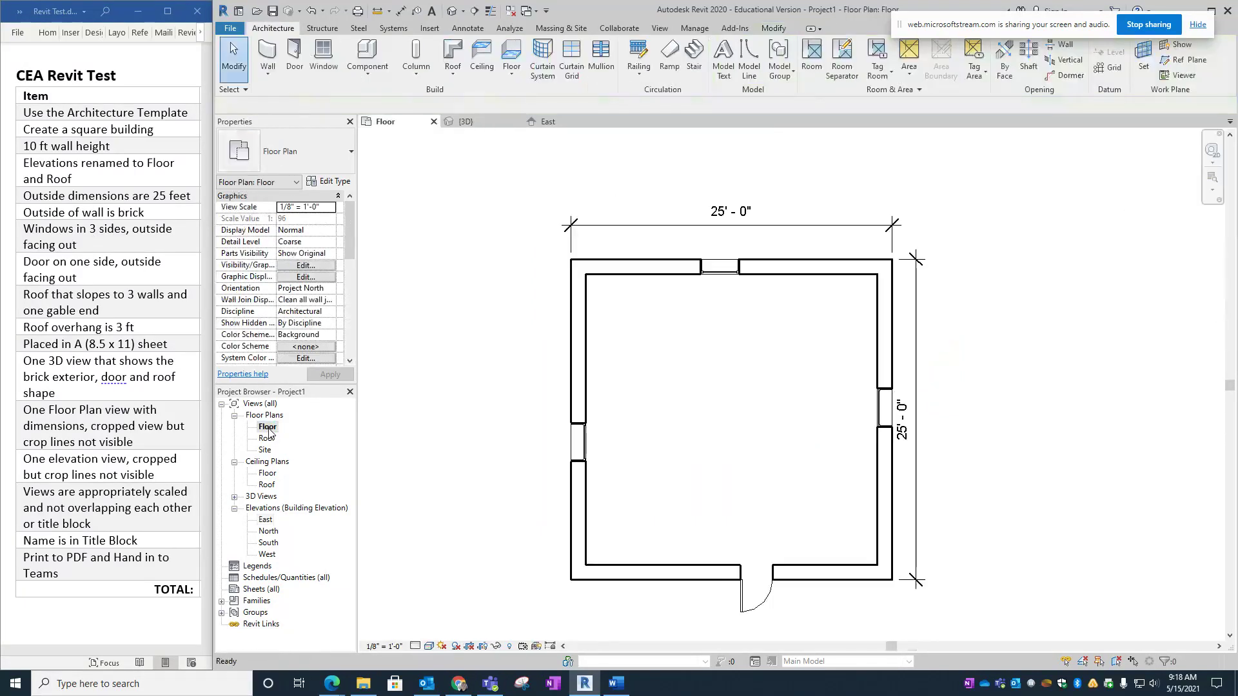
{"action": "left_click", "coordinate": [721, 278]}
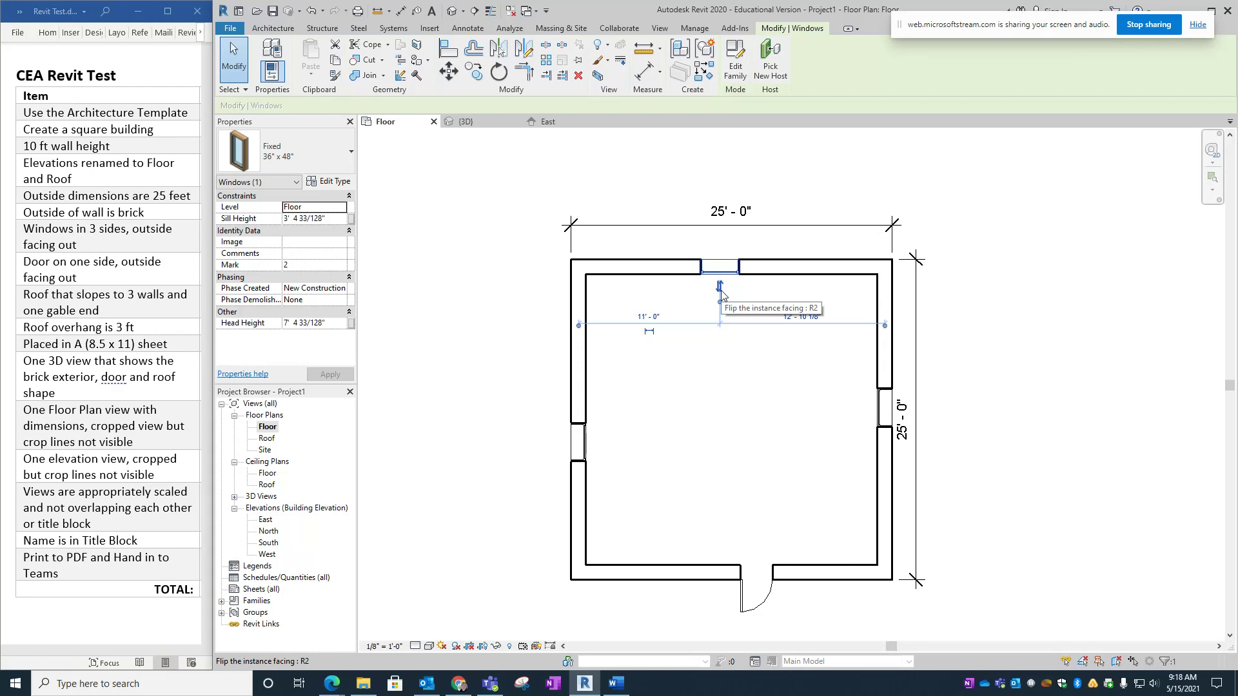
{"action": "left_click", "coordinate": [721, 288]}
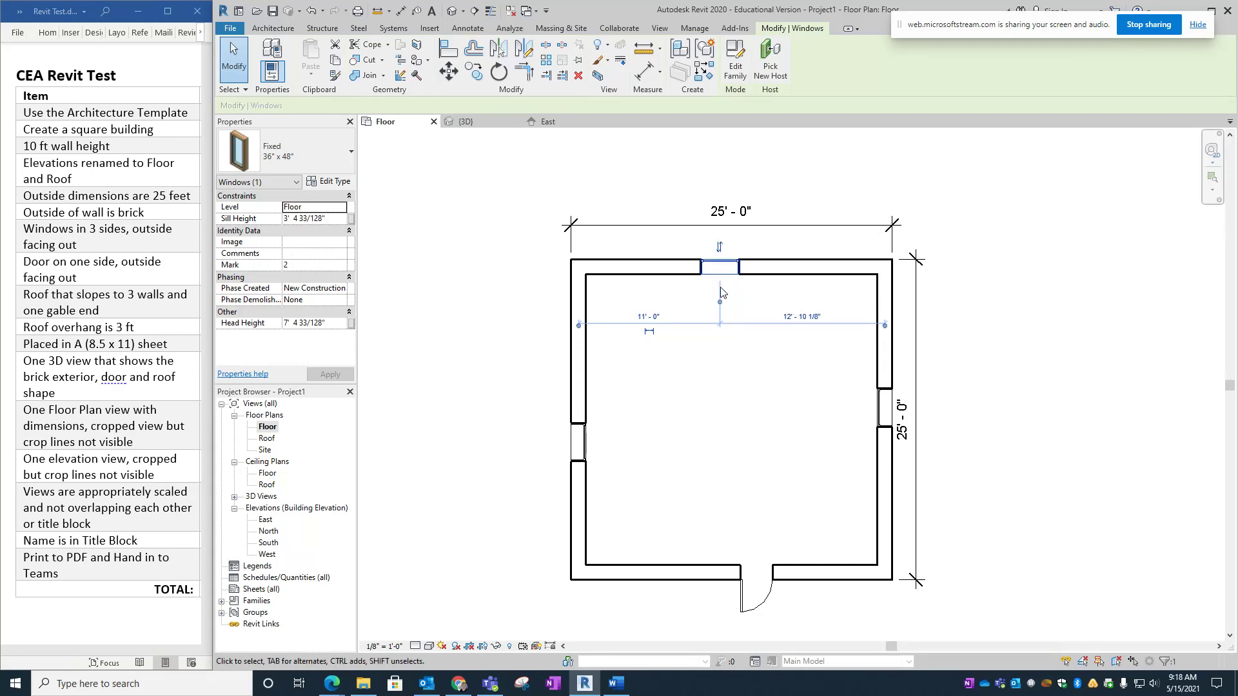
{"action": "left_click", "coordinate": [584, 444]}
{"action": "left_click", "coordinate": [598, 443]}
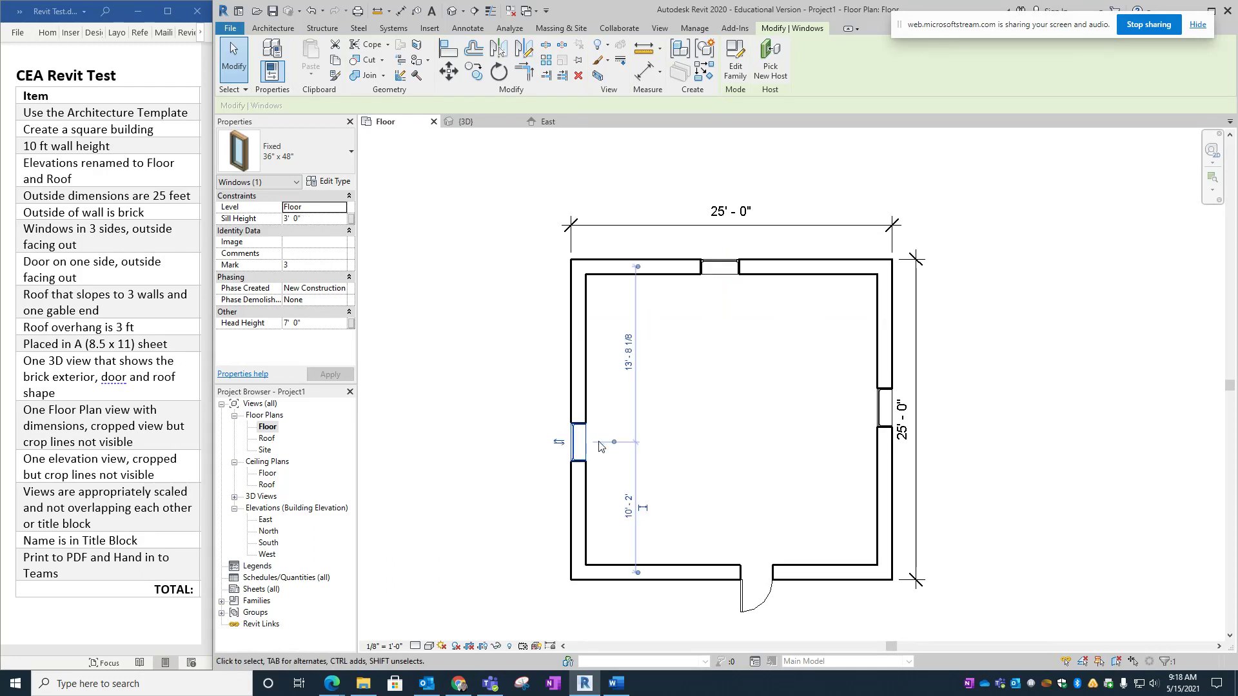
{"action": "left_click", "coordinate": [884, 407]}
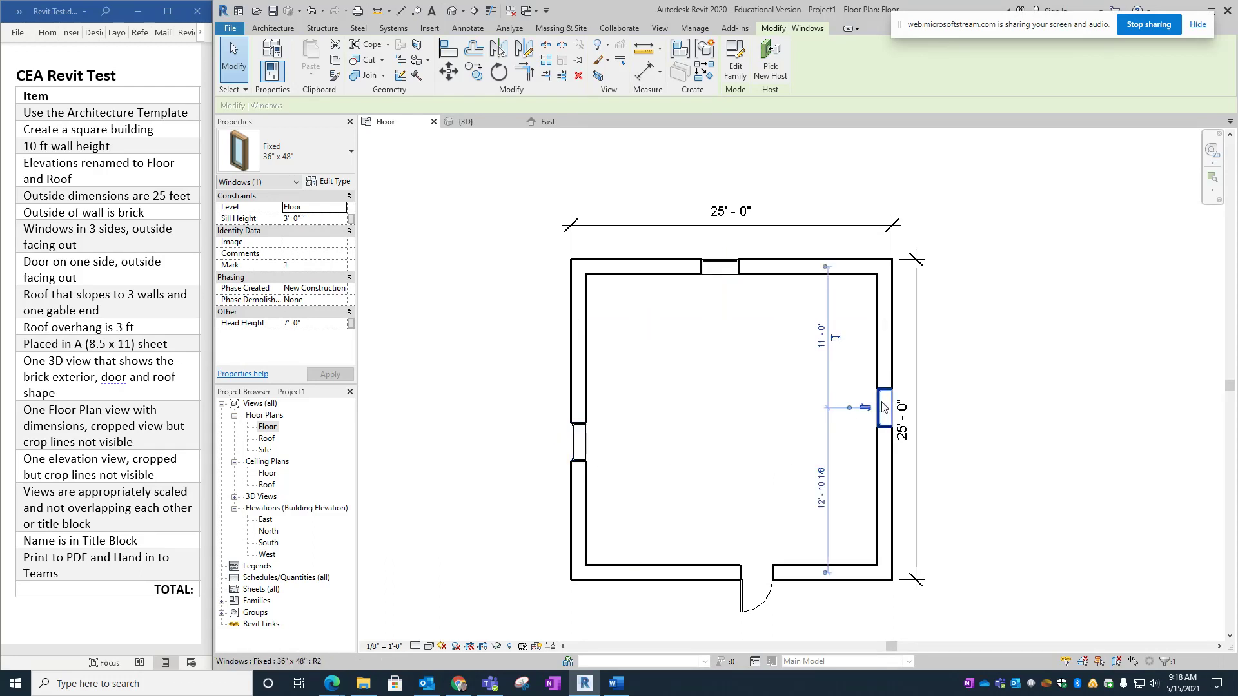
{"action": "left_click", "coordinate": [866, 409]}
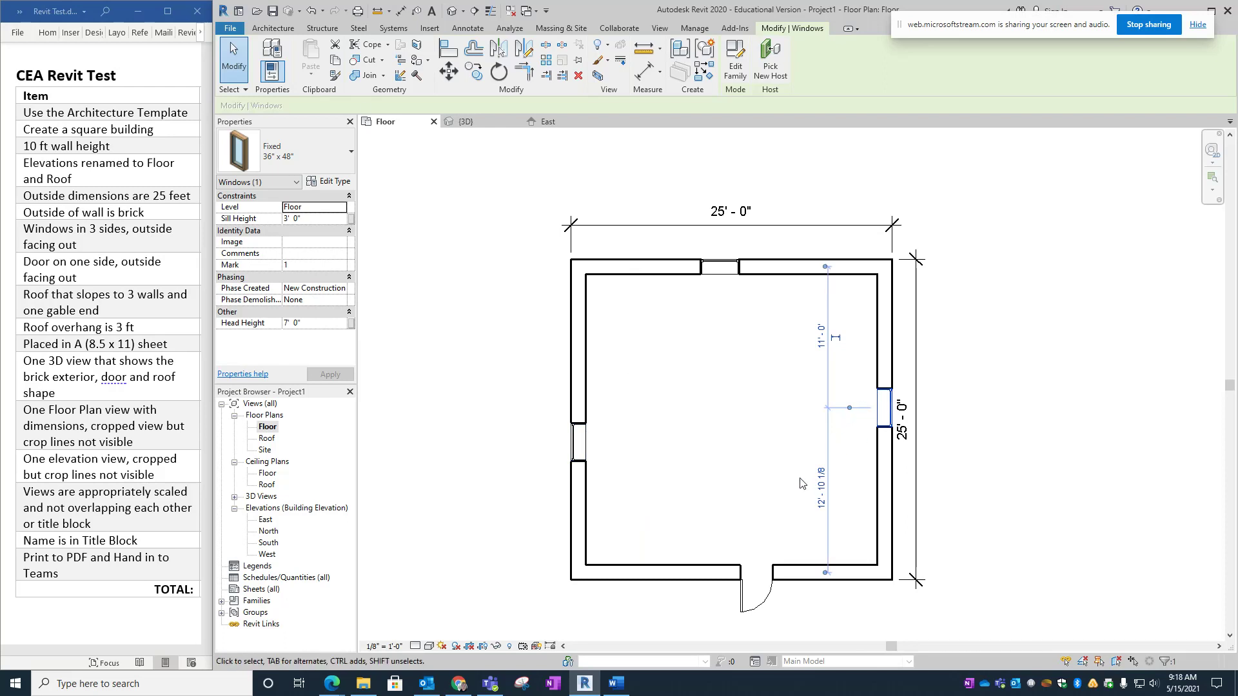
Check the orientation of the front door and the right wall's window in the plan
{"action": "left_click", "coordinate": [768, 576]}
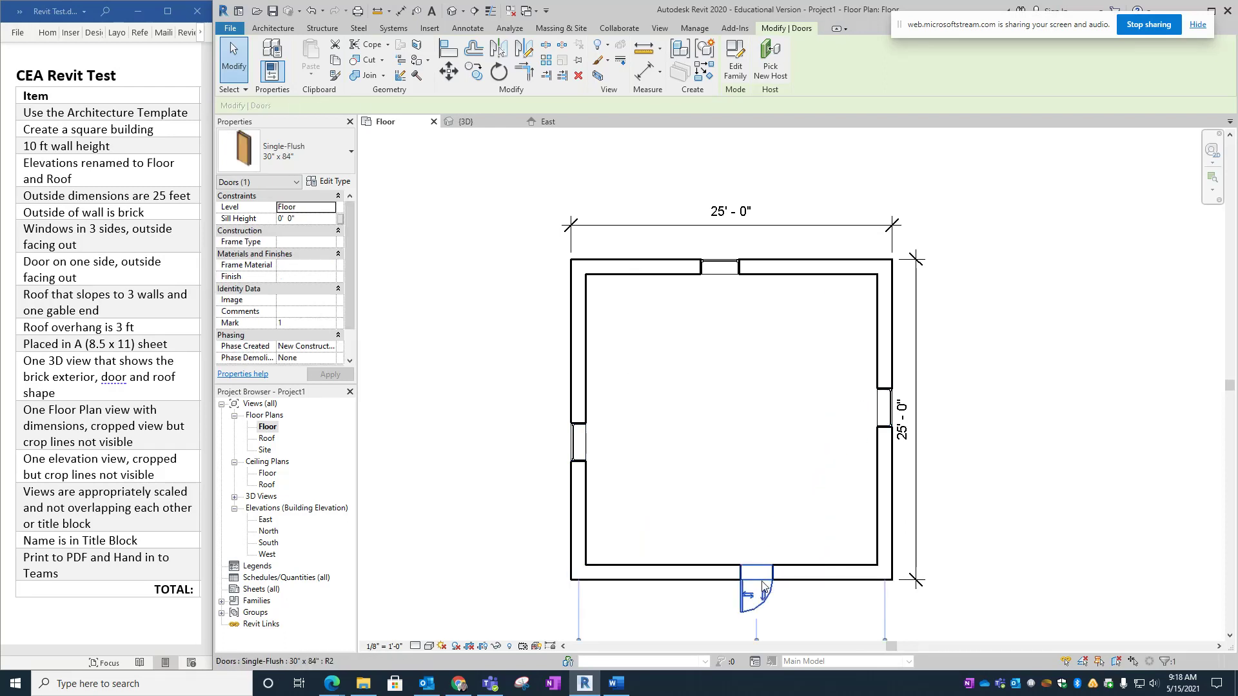
{"action": "left_click", "coordinate": [771, 496]}
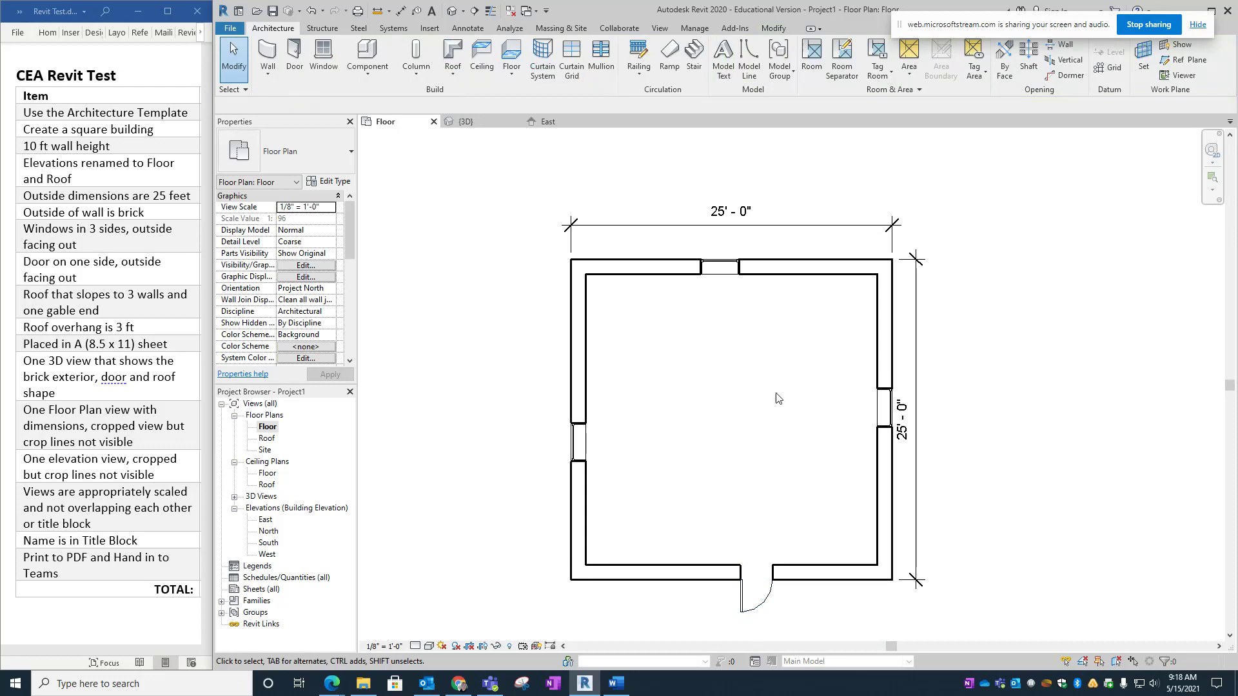
{"action": "left_click", "coordinate": [896, 416]}
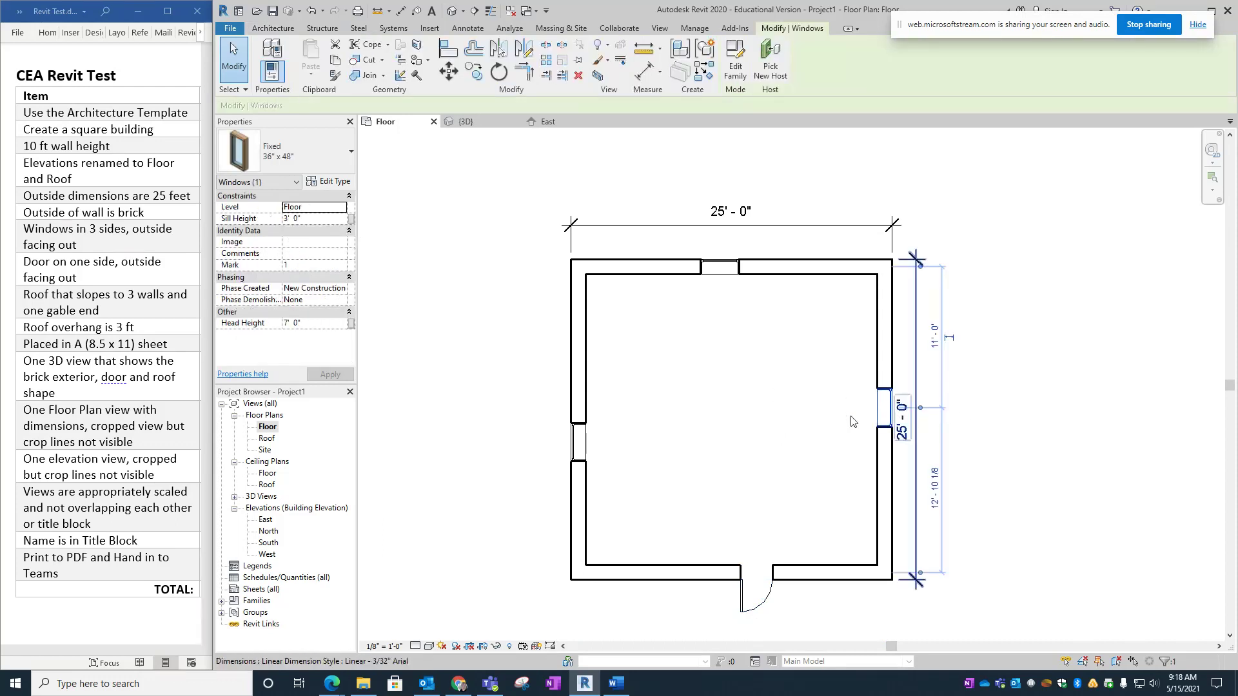
{"action": "left_click", "coordinate": [683, 348]}
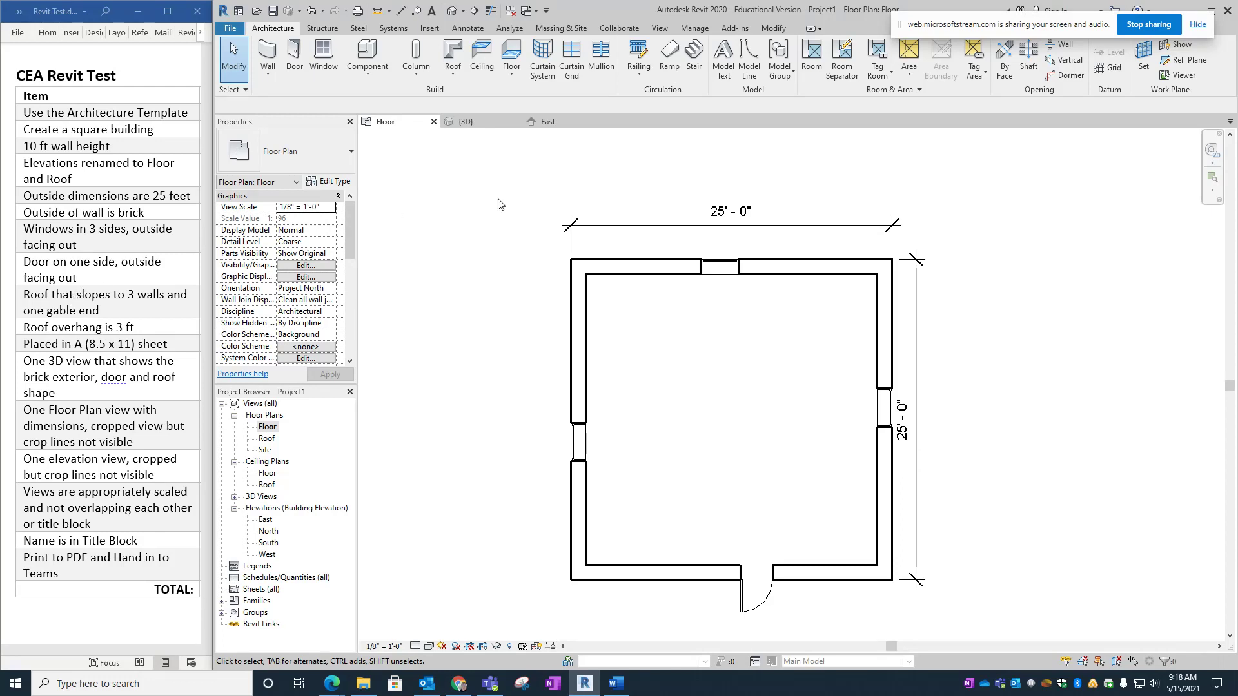
In the 3D view, start a roof by footprint and move it to the Roof level
{"action": "left_click", "coordinate": [471, 121]}
{"action": "middle_click_drag", "start_coordinate": [480, 262], "coordinate": [482, 404]}
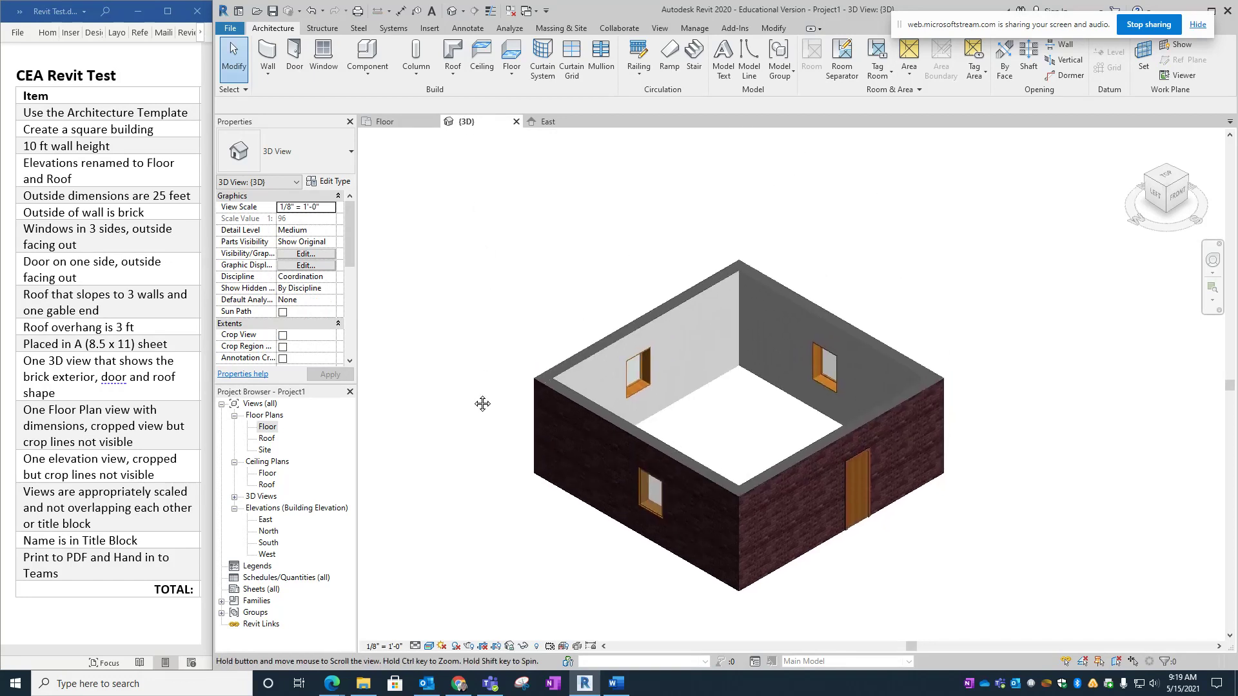
{"action": "left_click", "coordinate": [454, 50]}
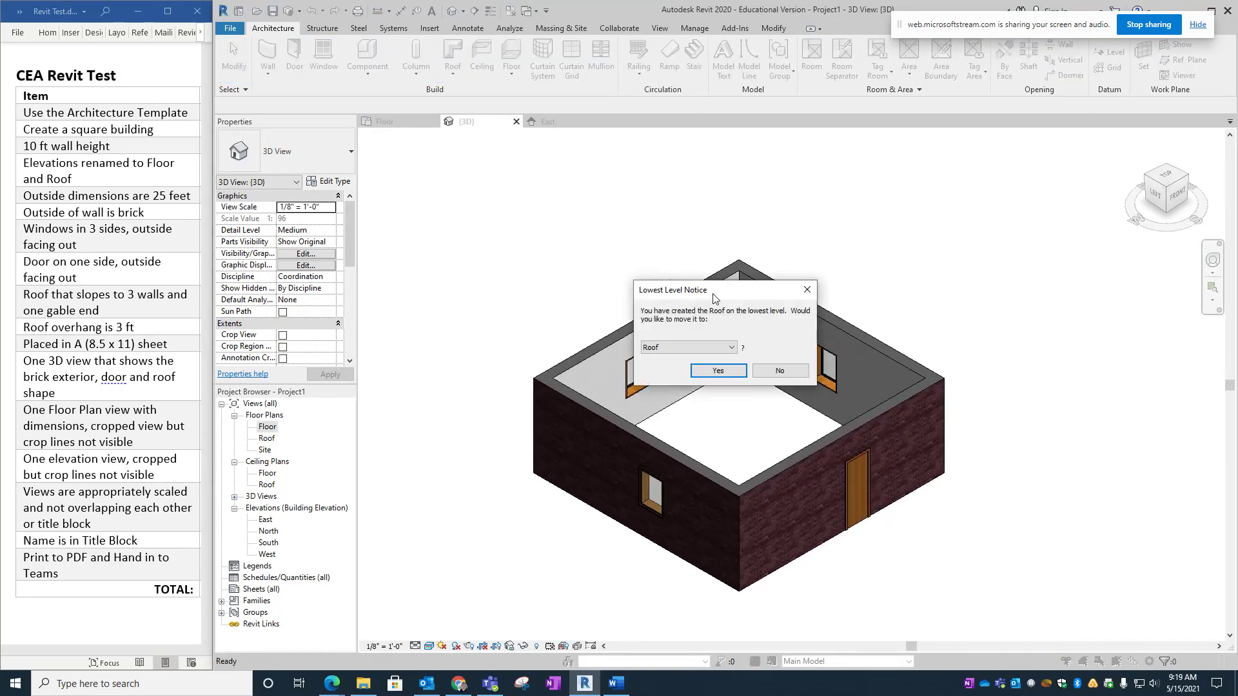
{"action": "left_click_drag", "start_coordinate": [679, 292], "coordinate": [859, 142]}
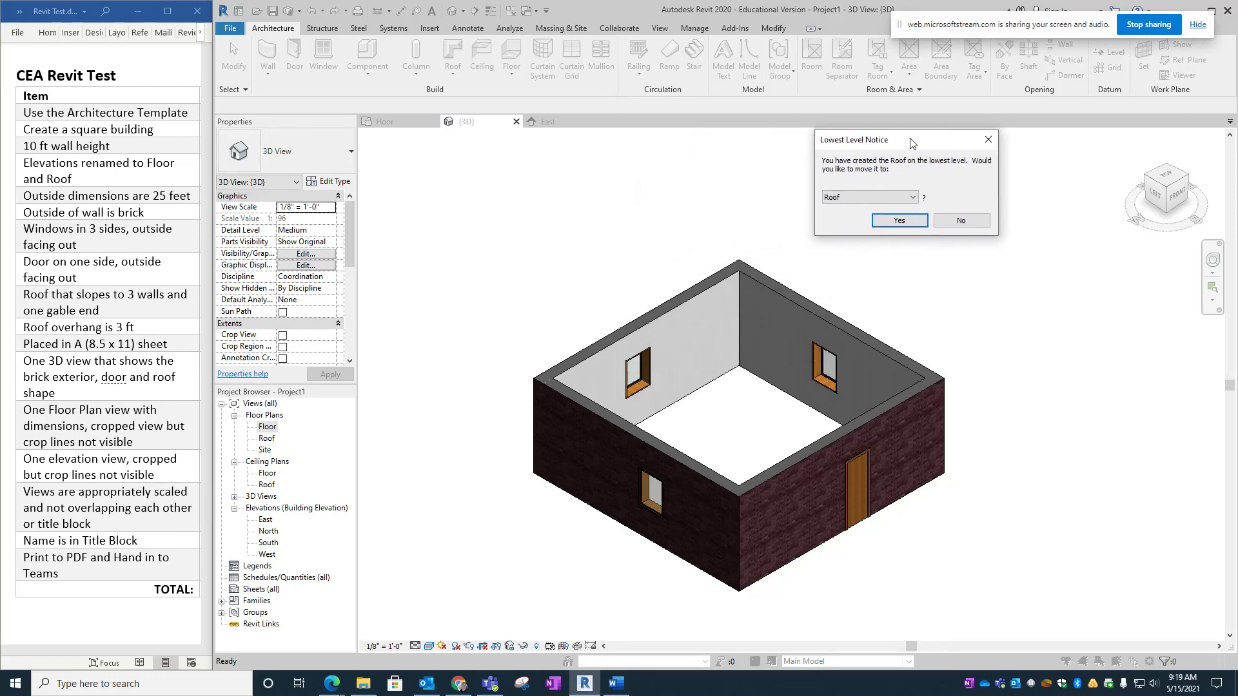
{"action": "left_click", "coordinate": [893, 223]}
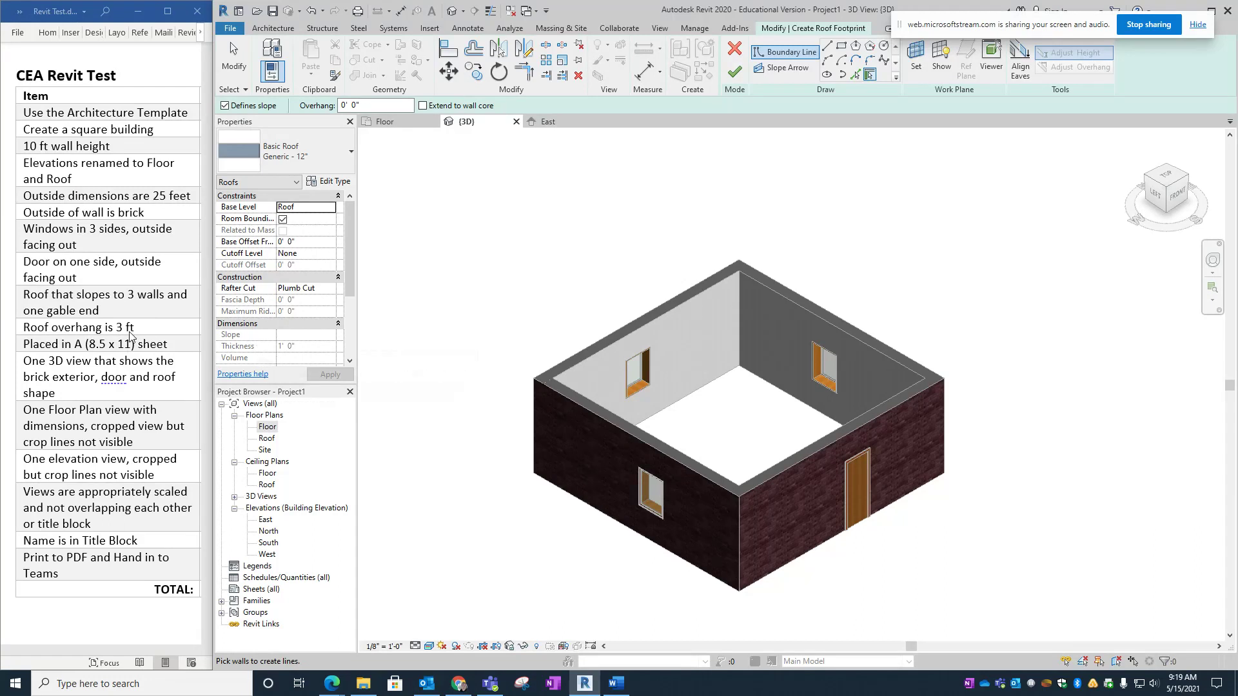
Set the roof overhang to 3 feet and pick the left, back and right walls as slope-defining boundary lines
{"action": "left_click", "coordinate": [361, 105]}
{"action": "type", "text": "3"}
{"action": "left_click", "coordinate": [609, 418]}
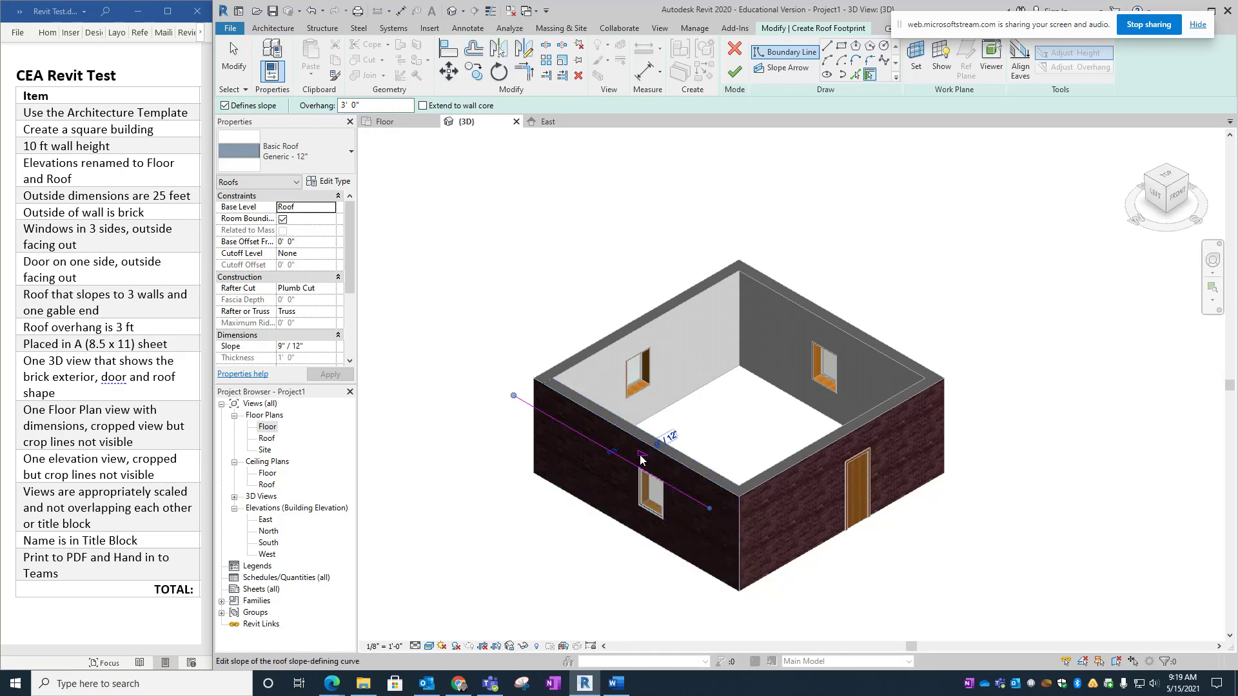
{"action": "left_click", "coordinate": [614, 332]}
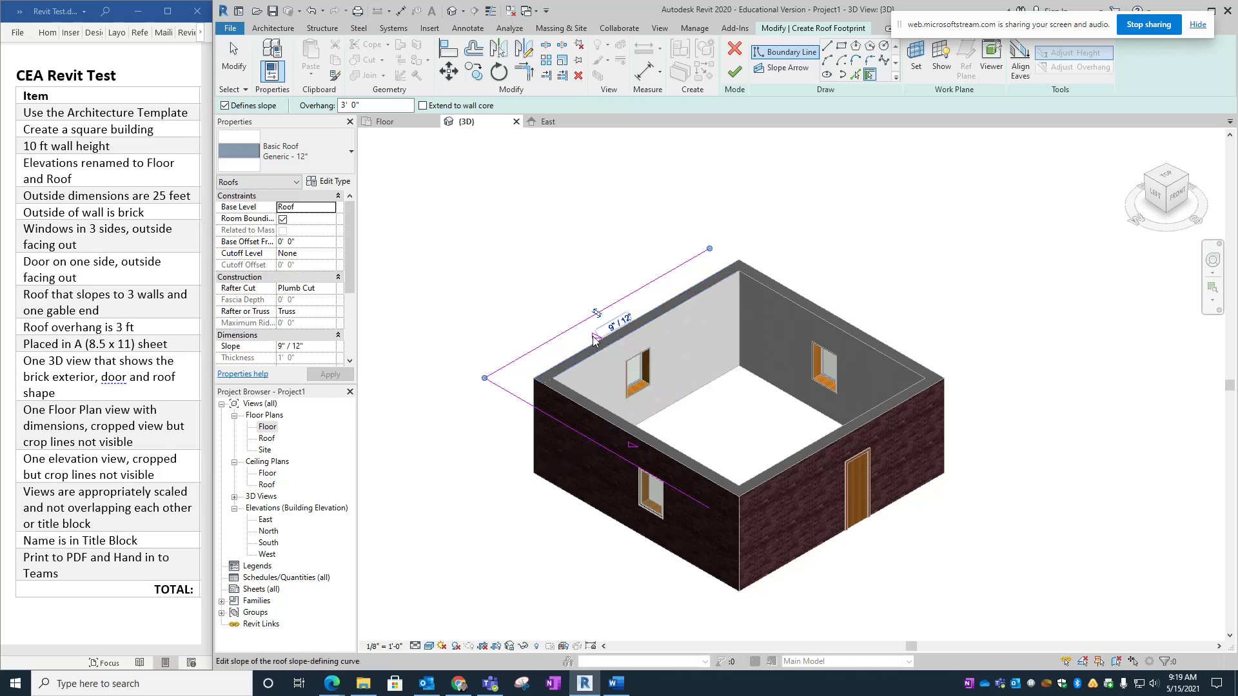
{"action": "left_click", "coordinate": [831, 316]}
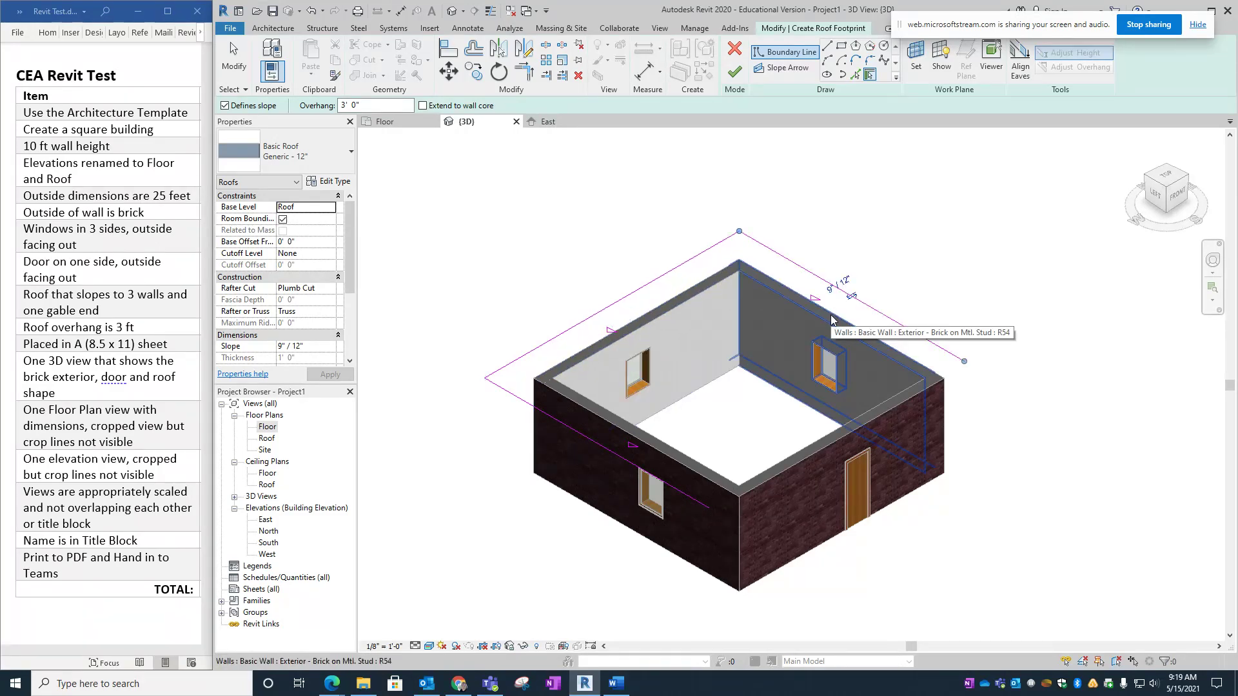
Add the front wall's boundary line without a defined slope for the gable end and finish the roof footprint
{"action": "left_click", "coordinate": [224, 106]}
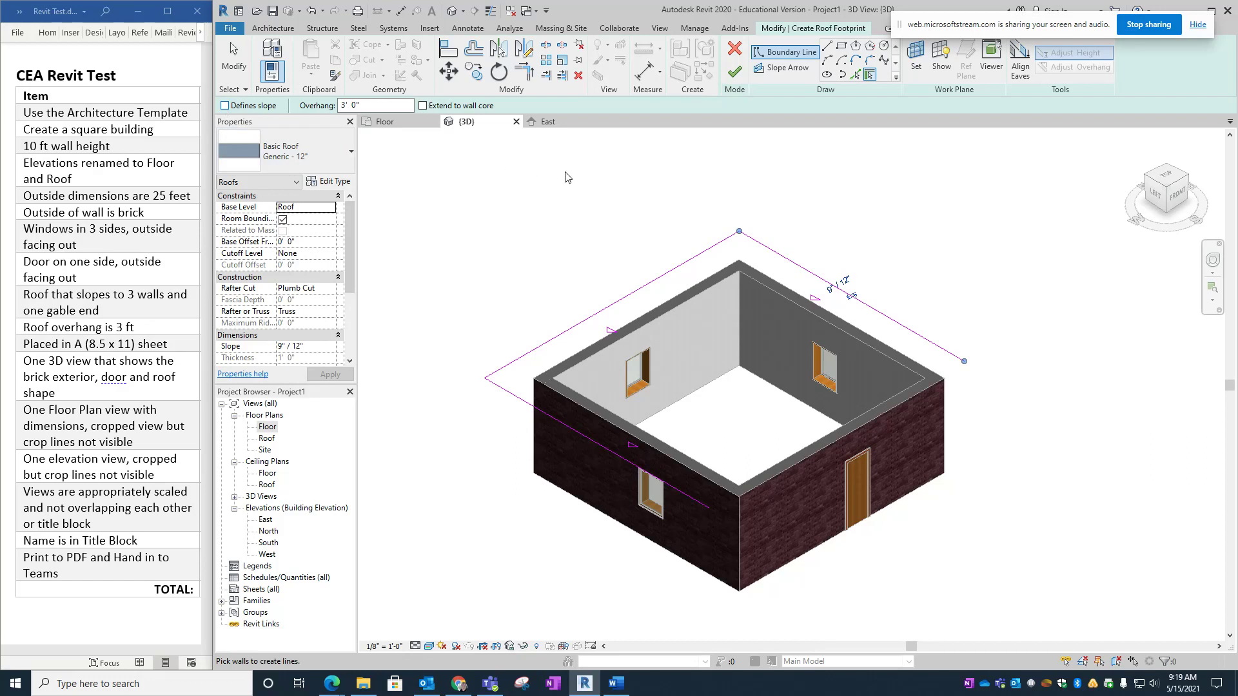
{"action": "left_click", "coordinate": [853, 432]}
{"action": "left_click", "coordinate": [735, 73]}
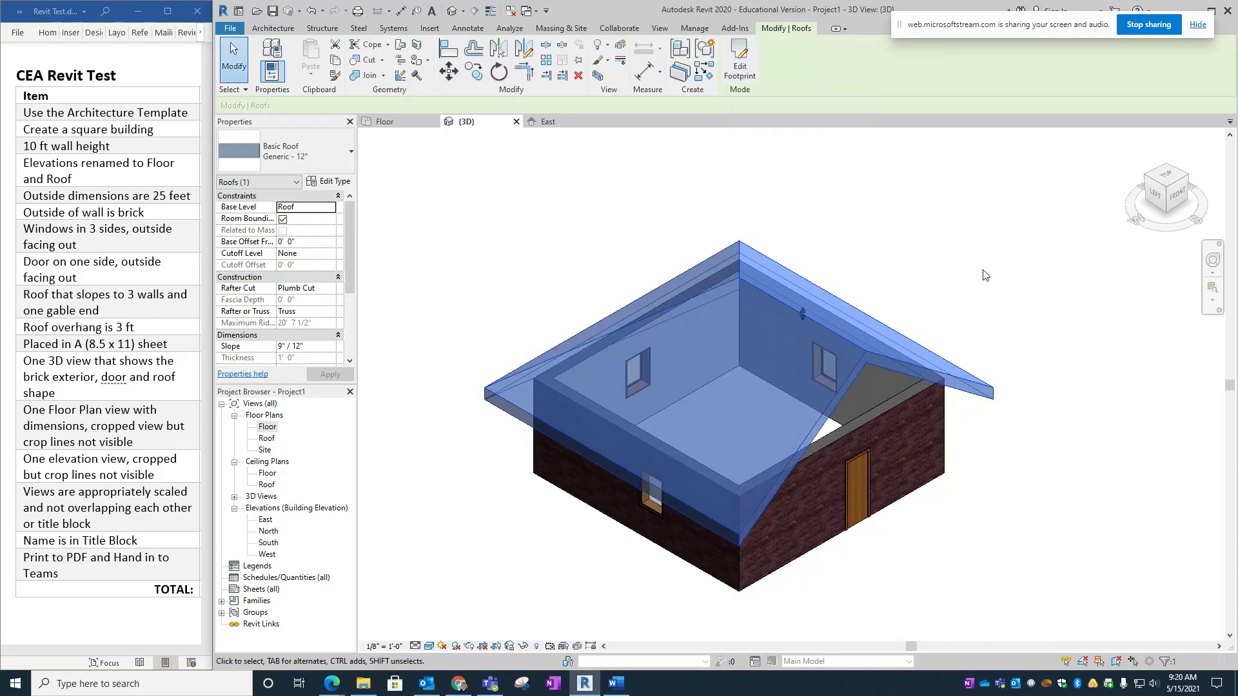
Attach the top of the front gable wall to the roof
{"action": "middle_click_drag", "start_coordinate": [984, 275], "coordinate": [865, 252]}
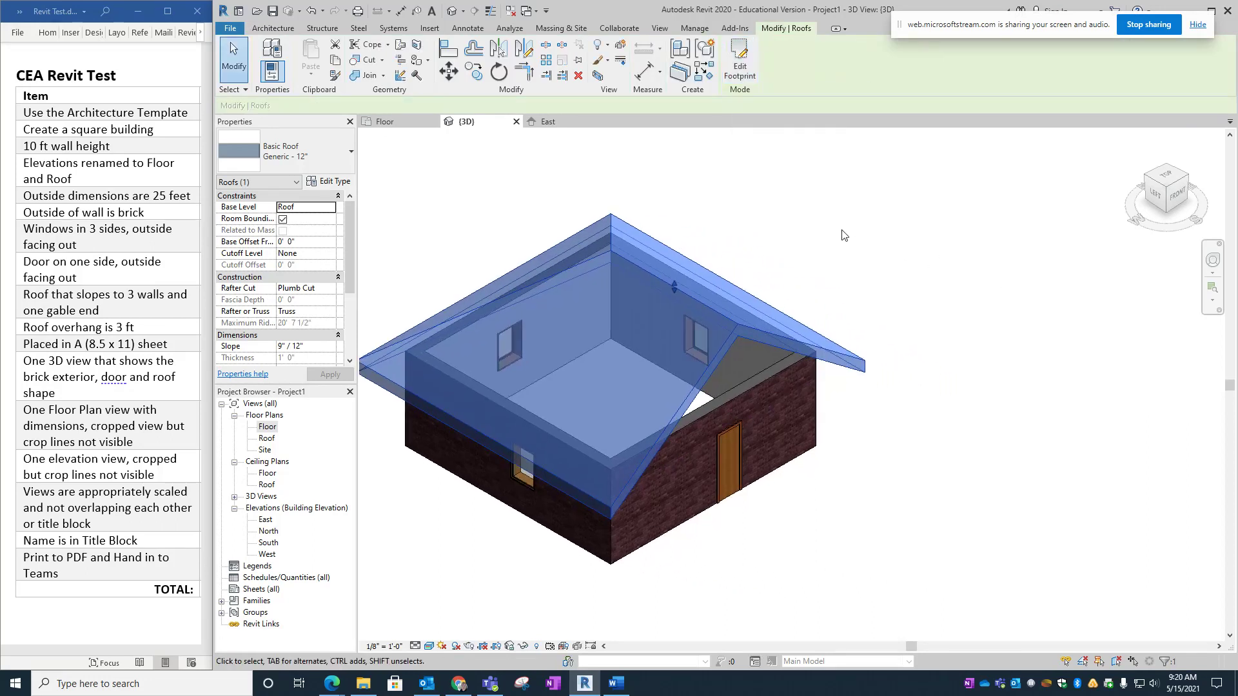
{"action": "left_click", "coordinate": [451, 169]}
{"action": "middle_click_drag", "start_coordinate": [848, 221], "coordinate": [998, 222]}
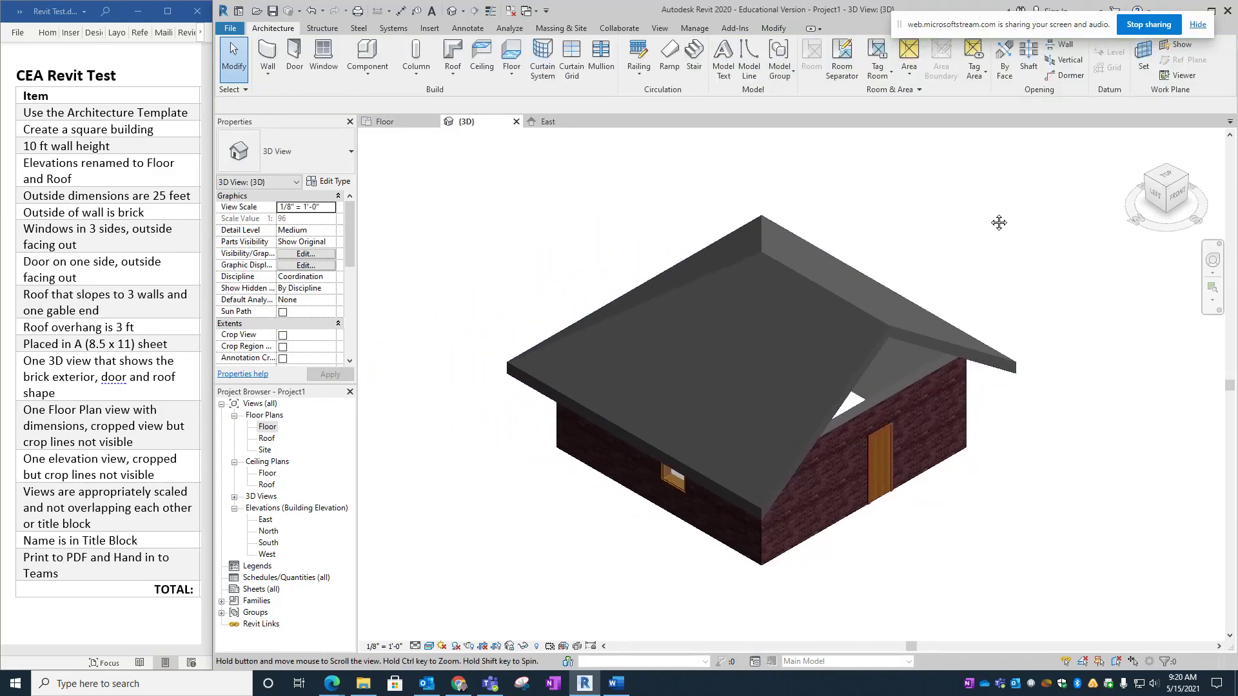
{"action": "left_click", "coordinate": [1160, 192]}
{"action": "middle_click_drag", "start_coordinate": [1103, 310], "coordinate": [956, 248]}
{"action": "left_click", "coordinate": [754, 381]}
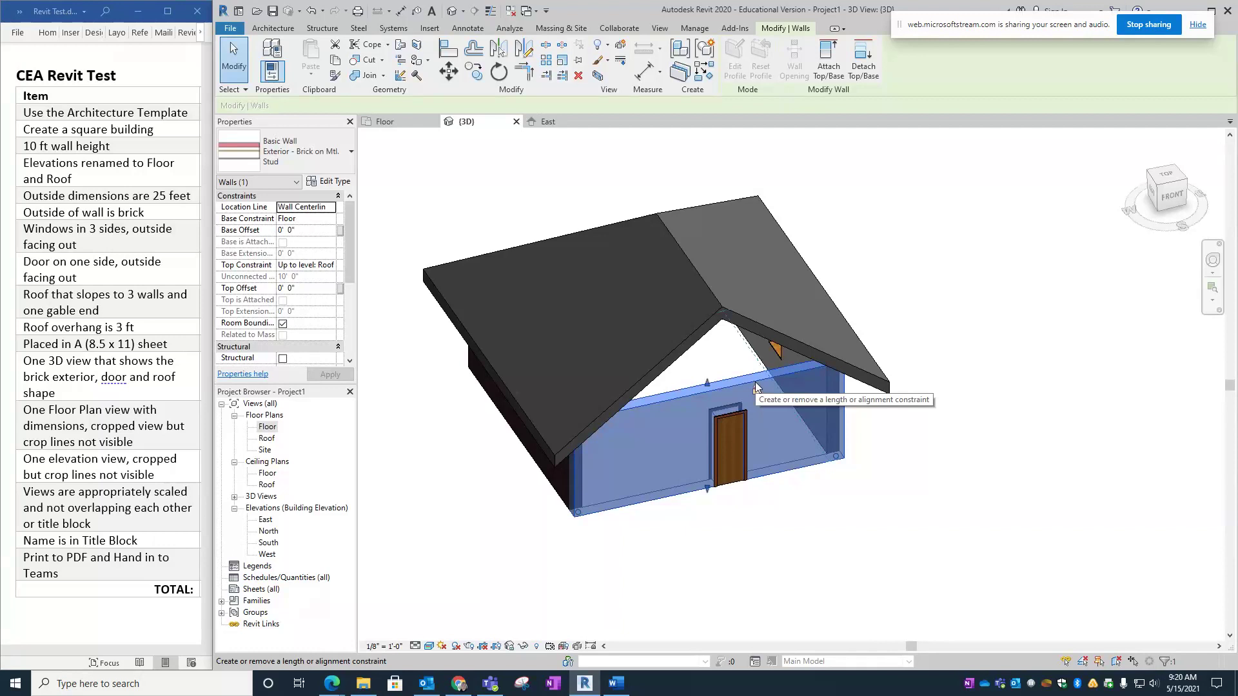
{"action": "left_click", "coordinate": [826, 61]}
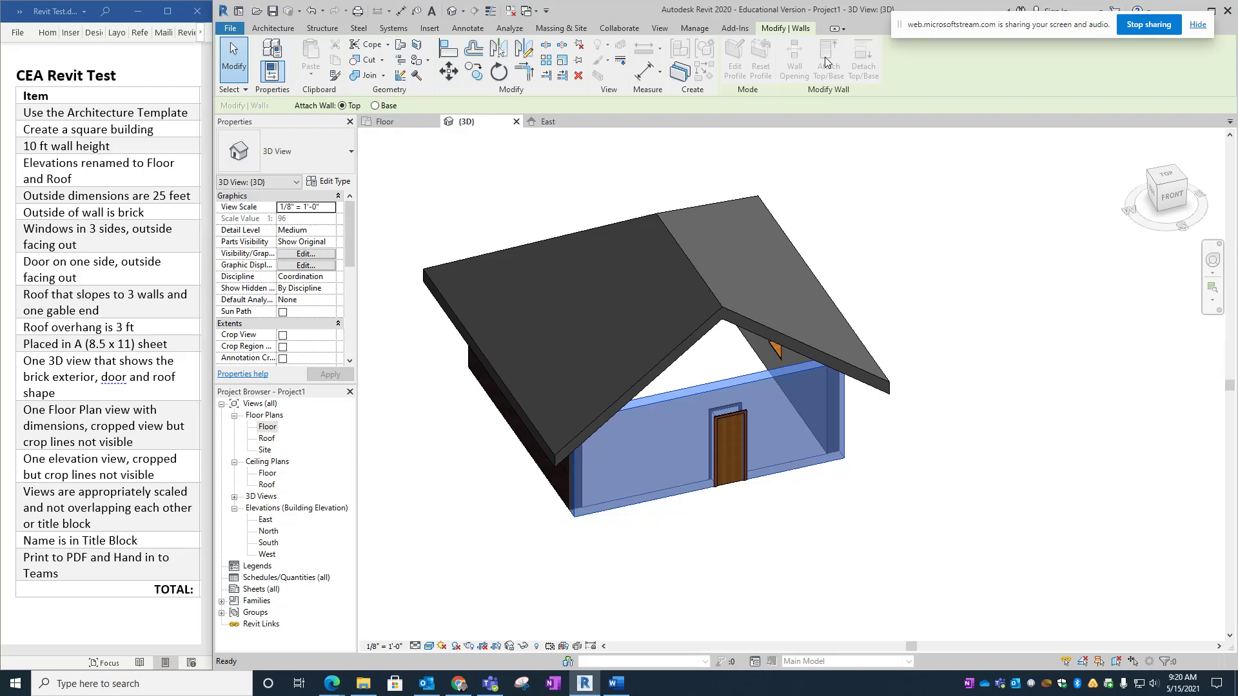
{"action": "left_click", "coordinate": [742, 330]}
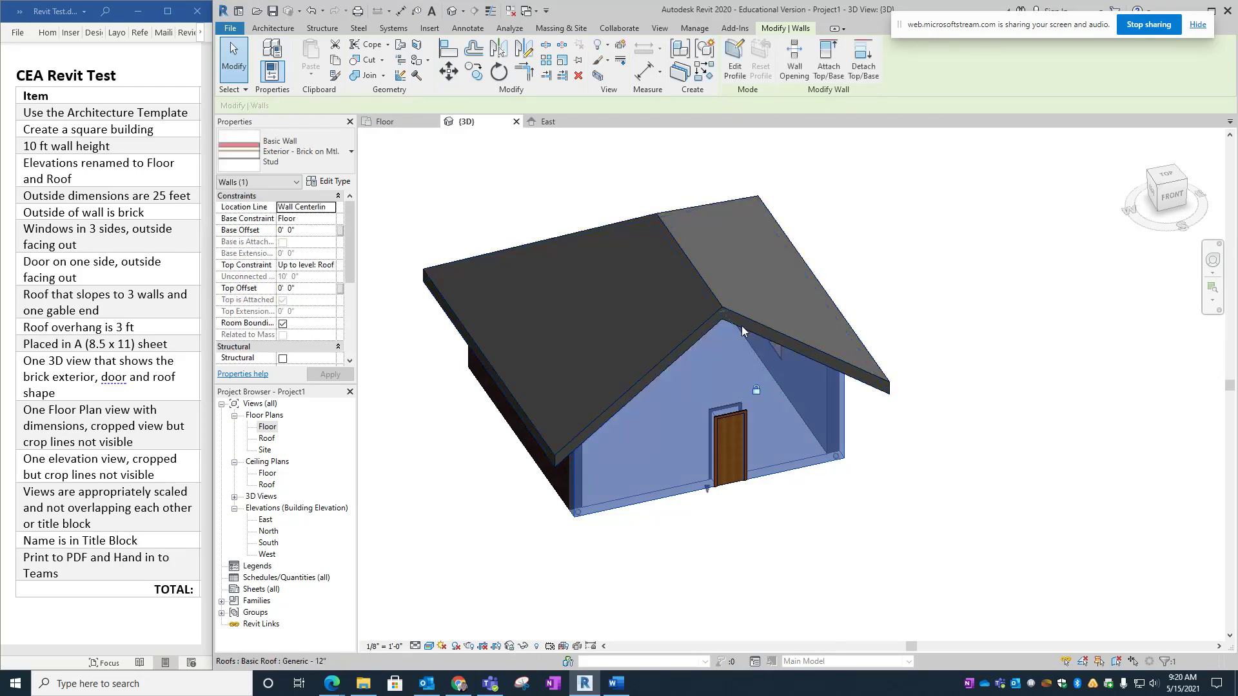
{"action": "left_click", "coordinate": [924, 246]}
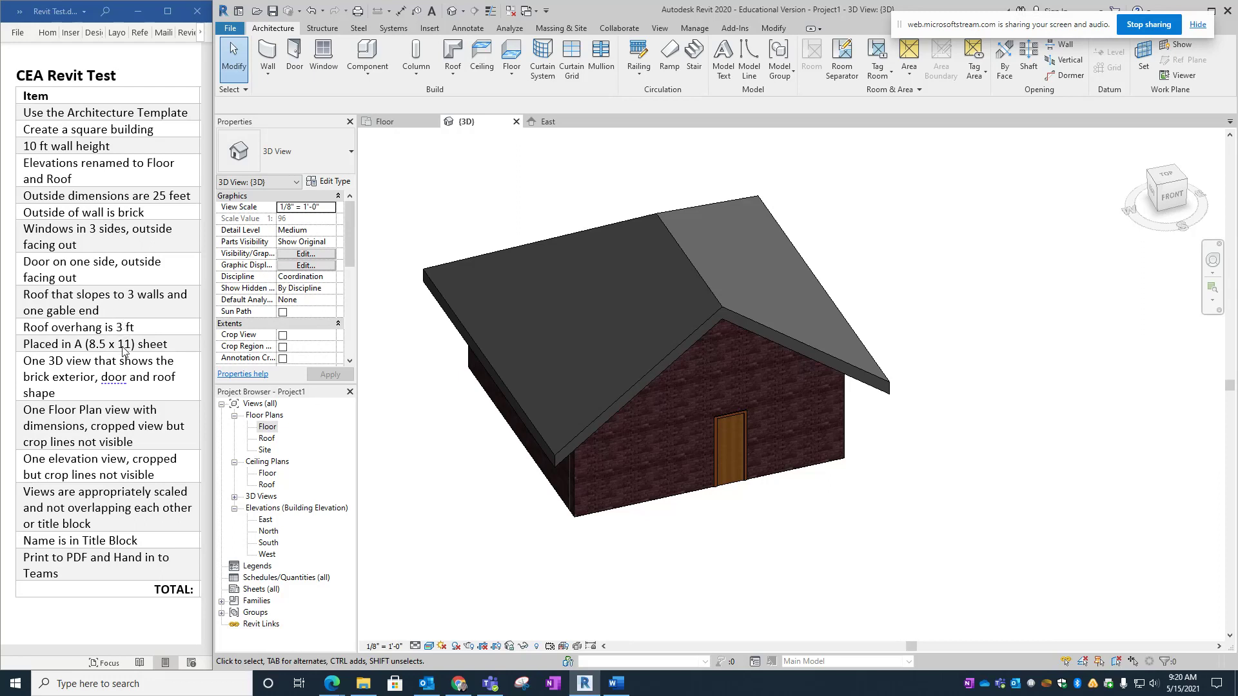
Start a new sheet and load the A 8.5 x 11 Vertical title block from the Titleblocks folder
{"action": "middle_click_drag", "start_coordinate": [481, 479], "coordinate": [500, 433]}
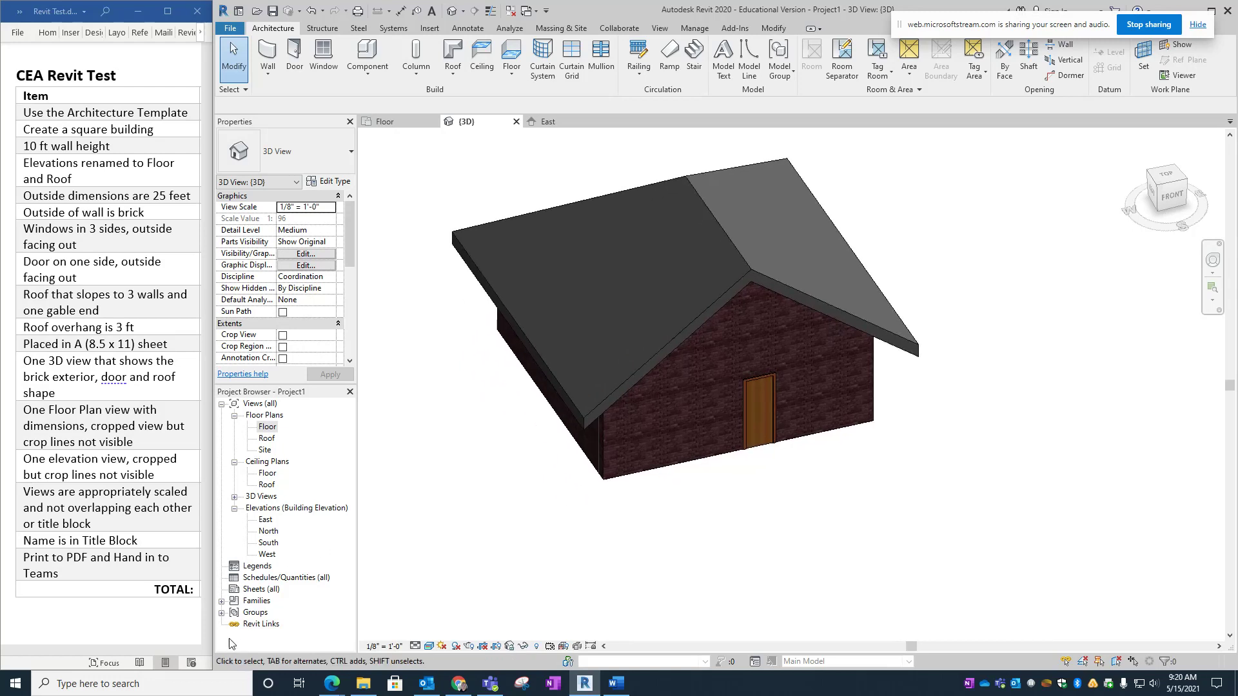
{"action": "left_click", "coordinate": [258, 590]}
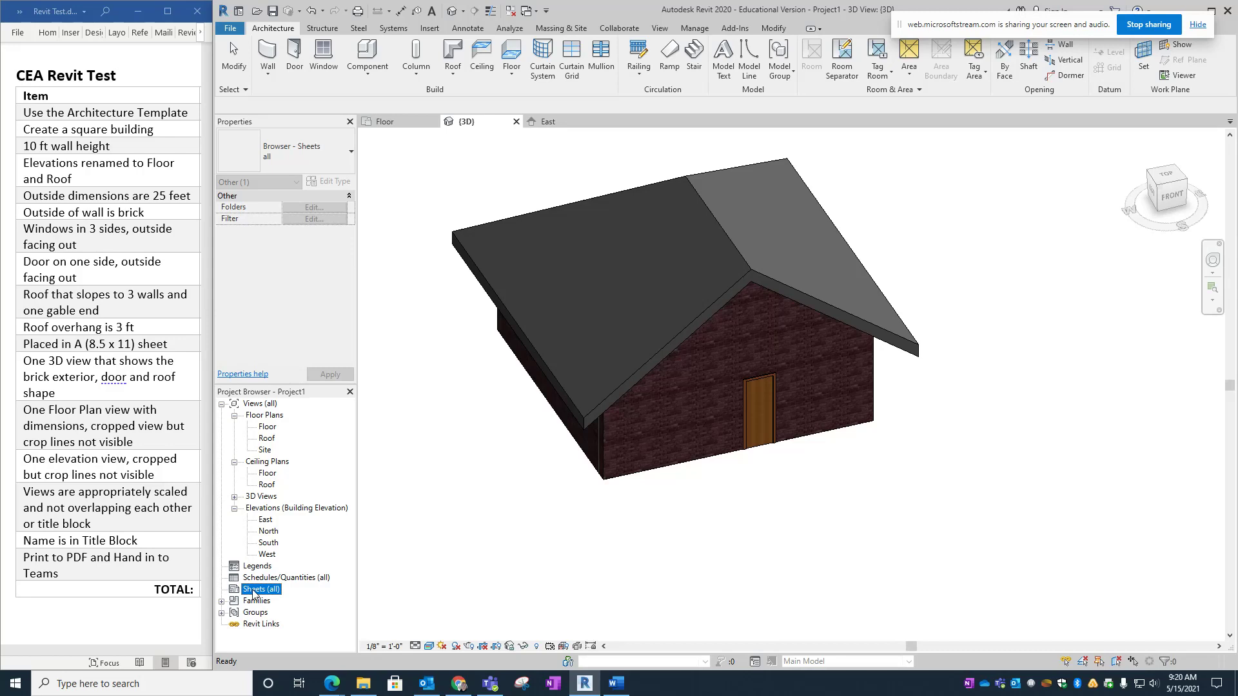
{"action": "right_click", "coordinate": [254, 591]}
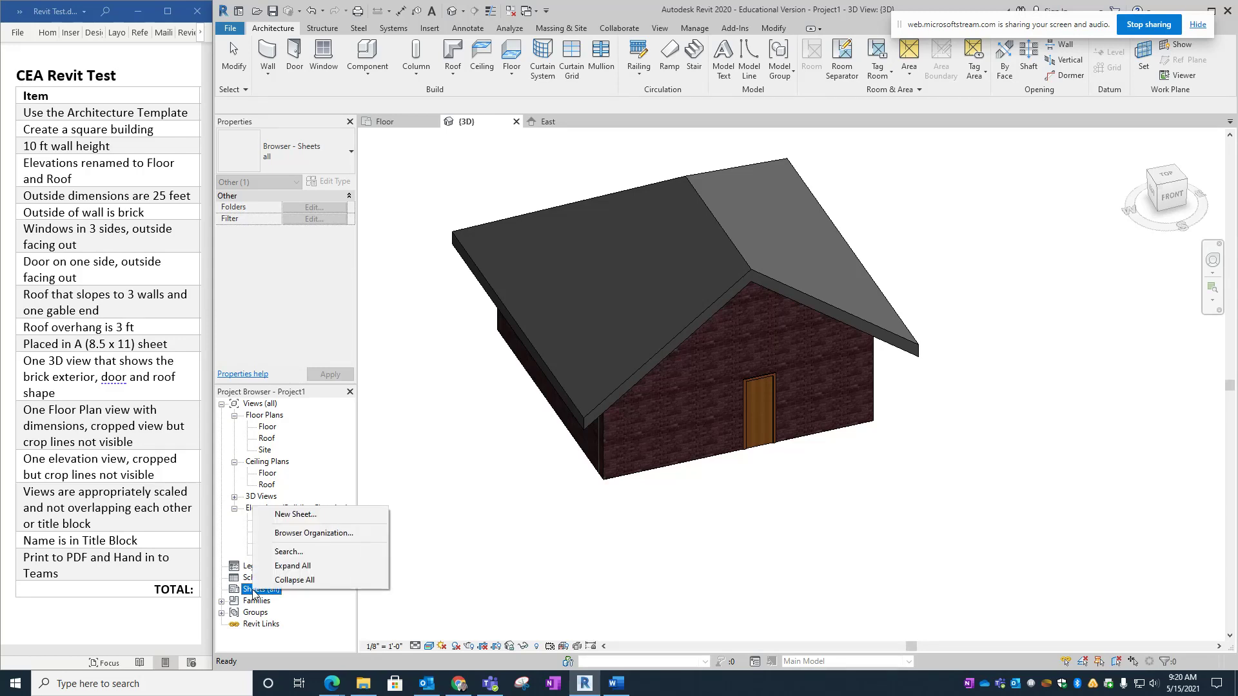
{"action": "left_click", "coordinate": [291, 516]}
{"action": "left_click_drag", "start_coordinate": [267, 76], "coordinate": [530, 207]}
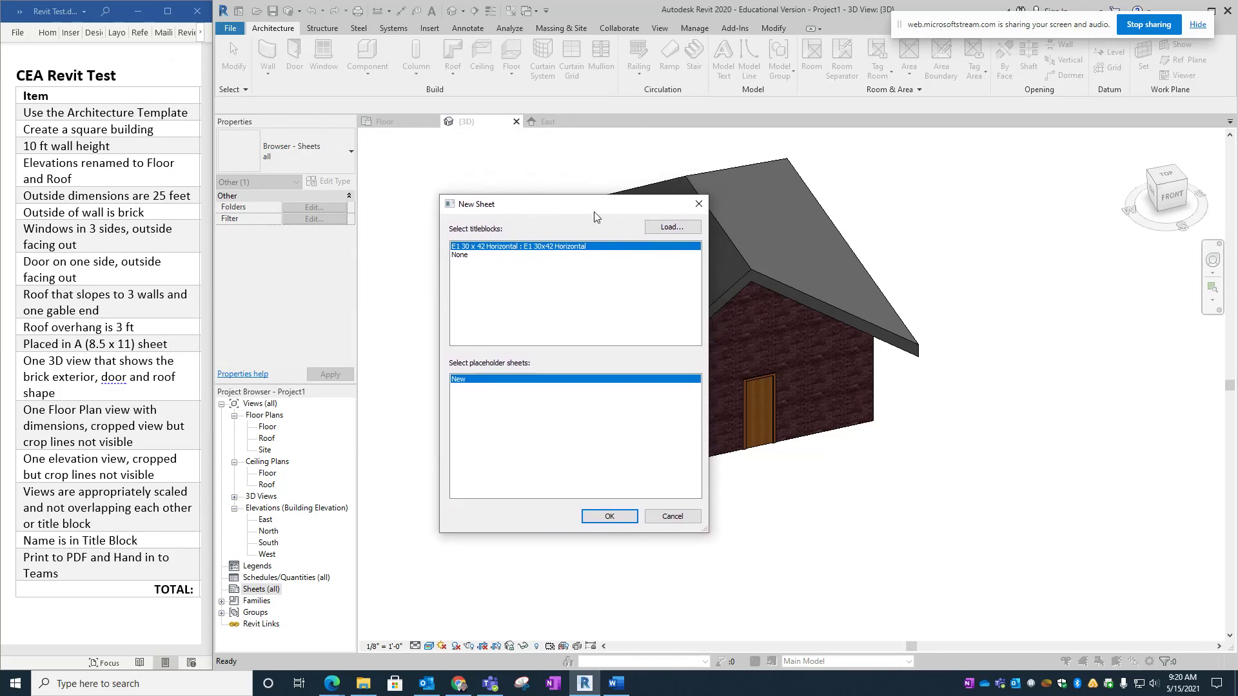
{"action": "left_click", "coordinate": [659, 226]}
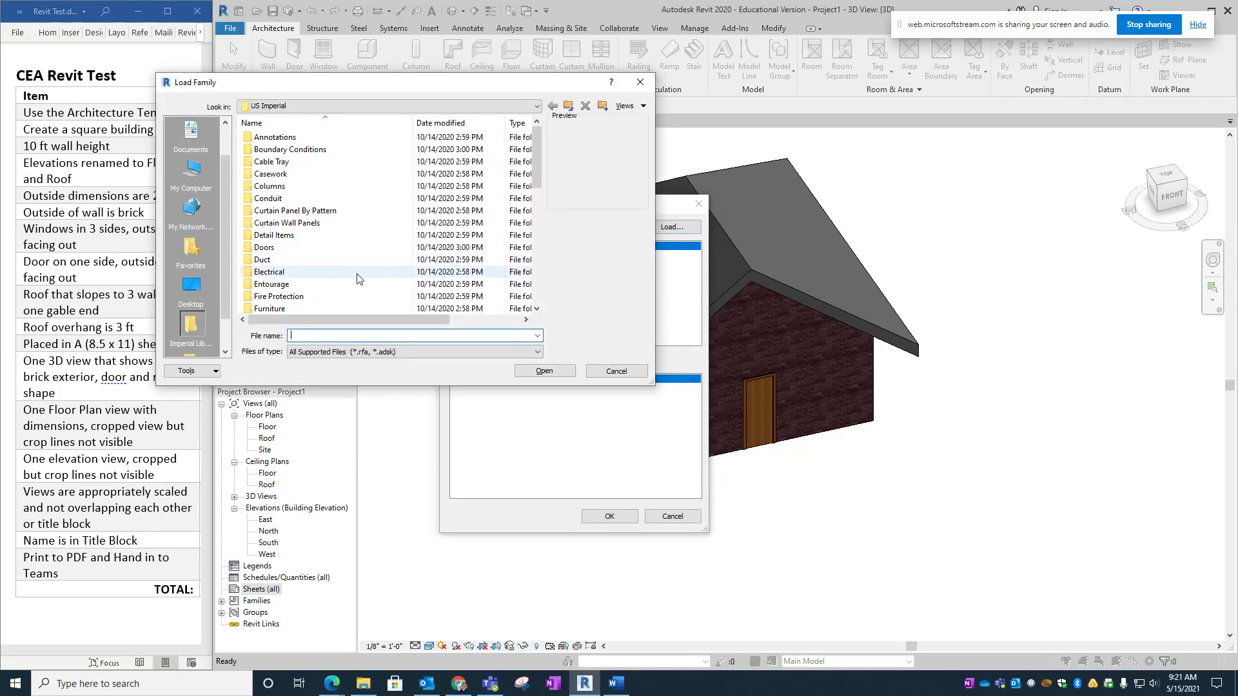
{"action": "left_click_drag", "start_coordinate": [374, 86], "coordinate": [398, 305]}
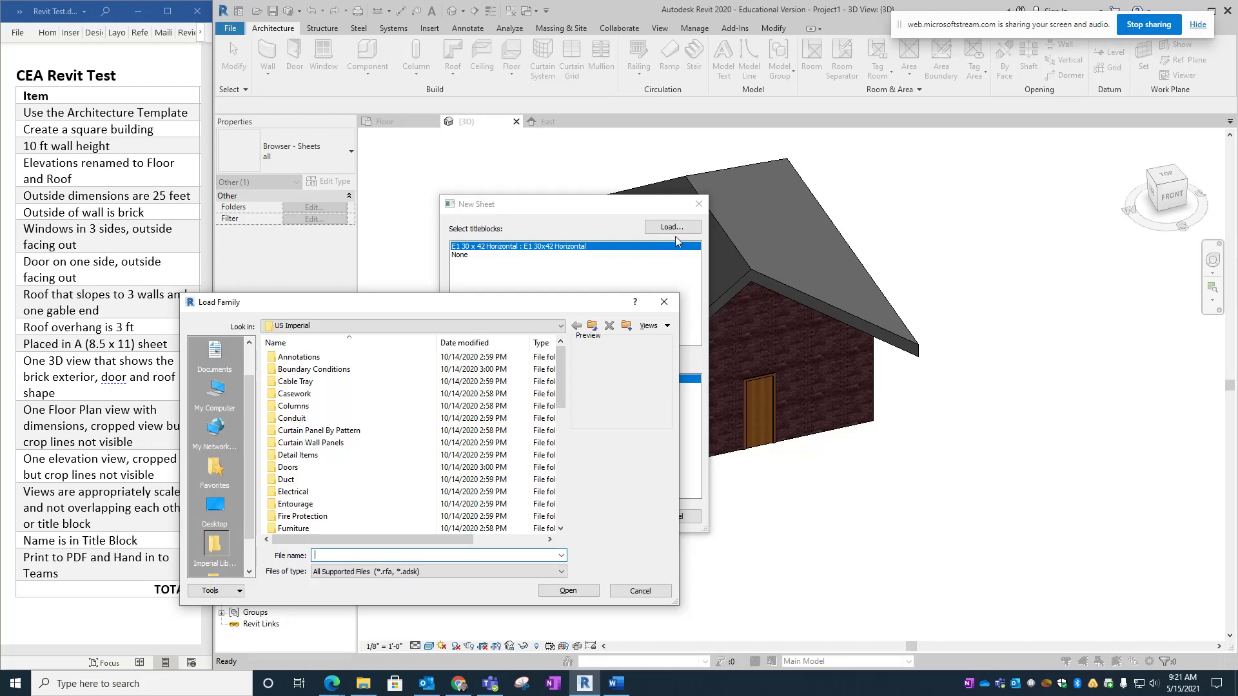
{"action": "scroll", "coordinate": [360, 480], "scroll_direction": "down", "scroll_amount": 10}
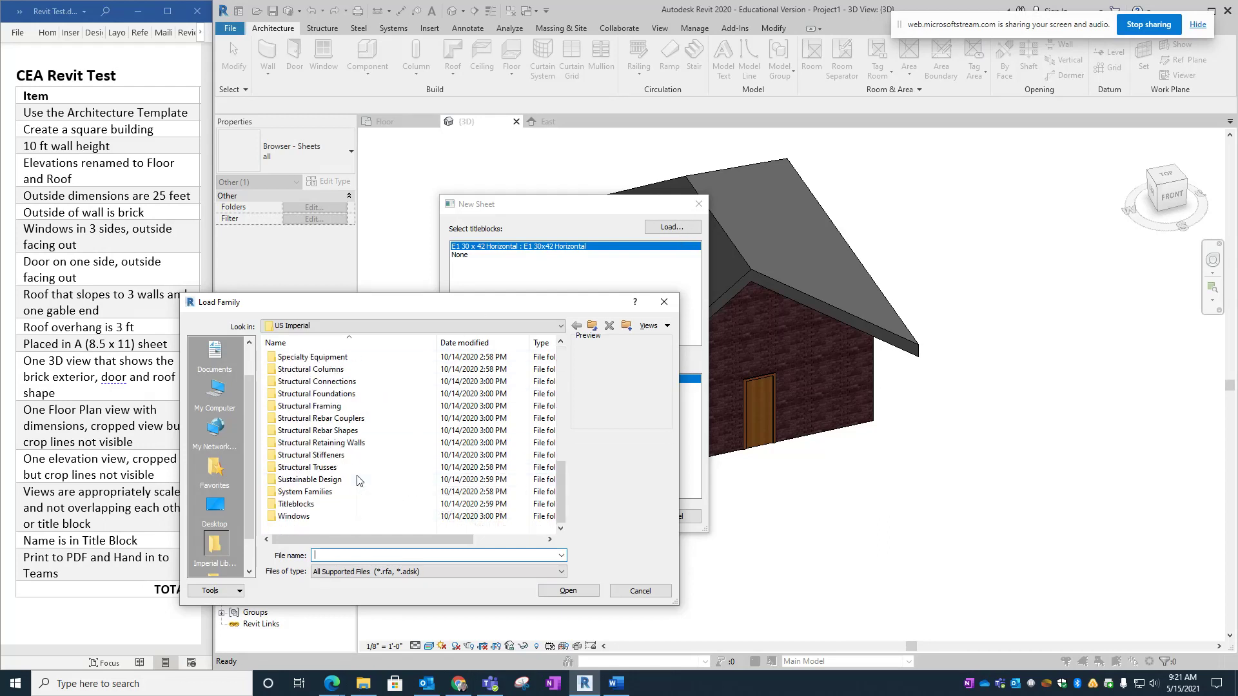
{"action": "double_click", "coordinate": [288, 504]}
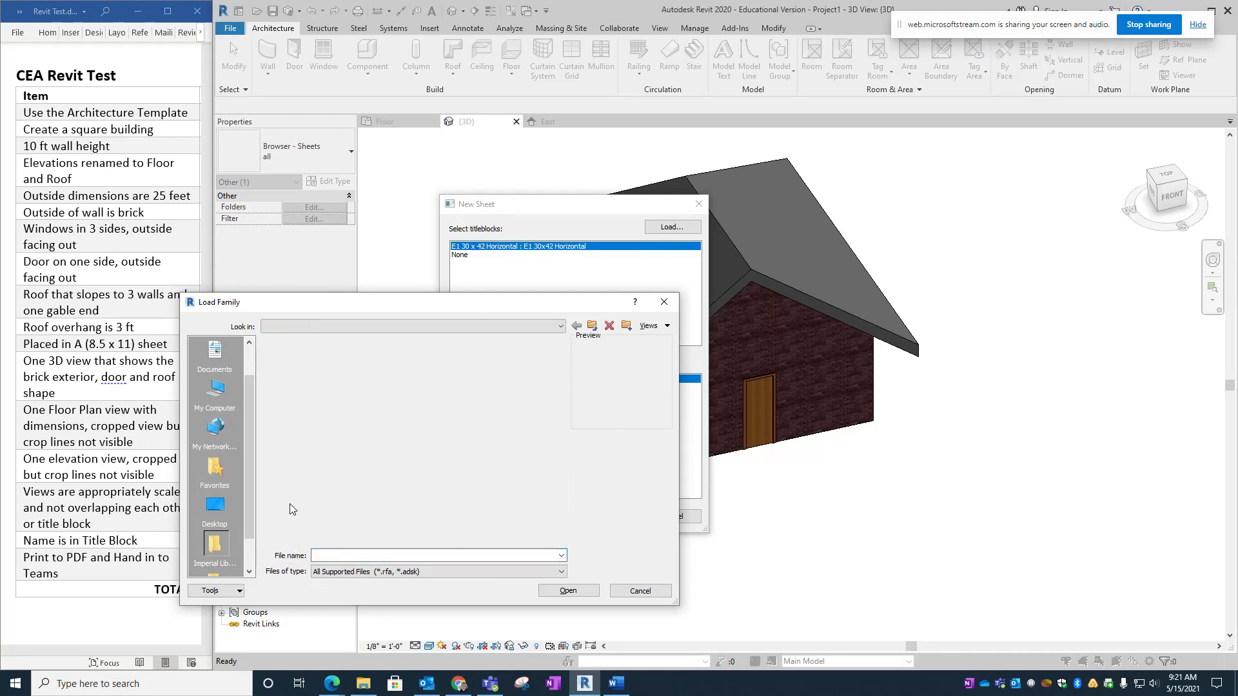
{"action": "left_click", "coordinate": [293, 359]}
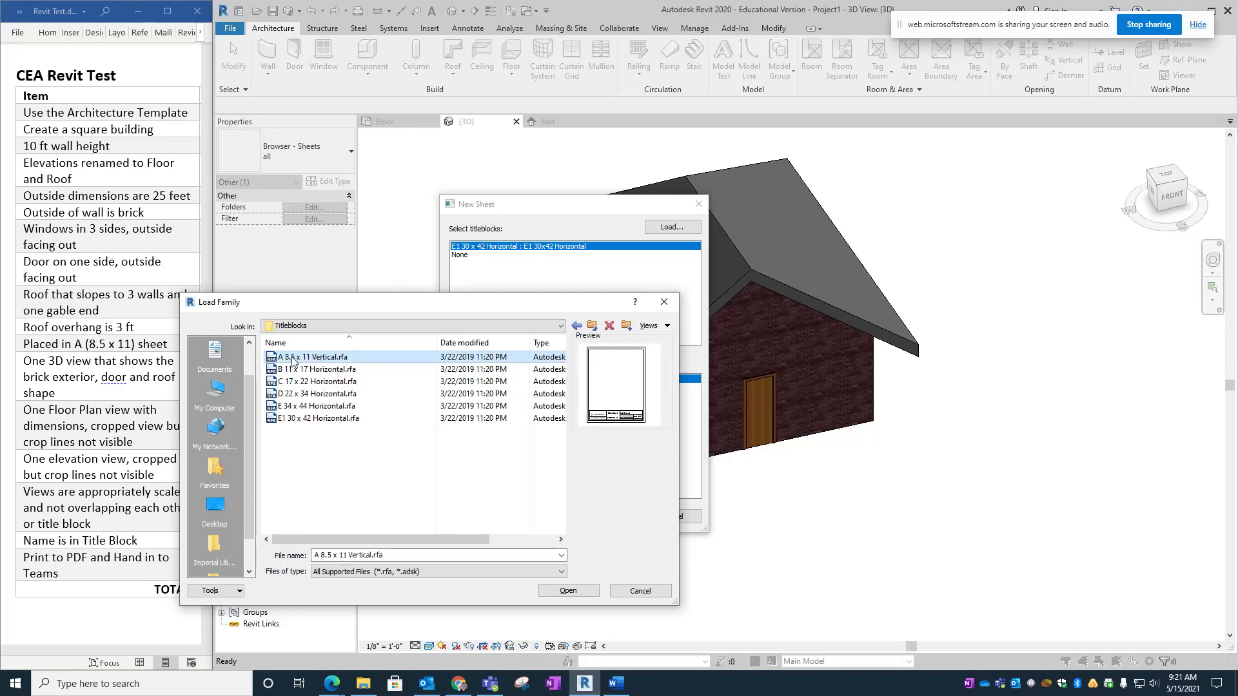
{"action": "left_click", "coordinate": [579, 595]}
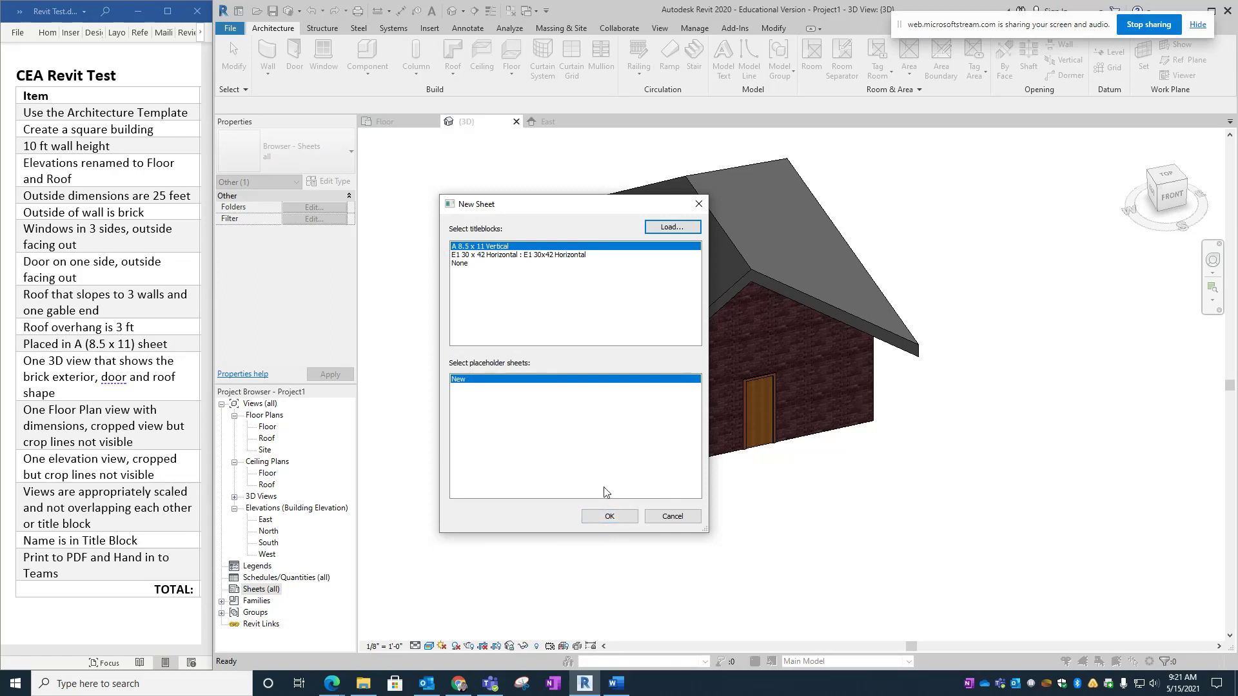
Create the sheet with the A 8.5 x 11 Vertical title block and orient the 3D view to show door, side window and roof
{"action": "left_click", "coordinate": [608, 517]}
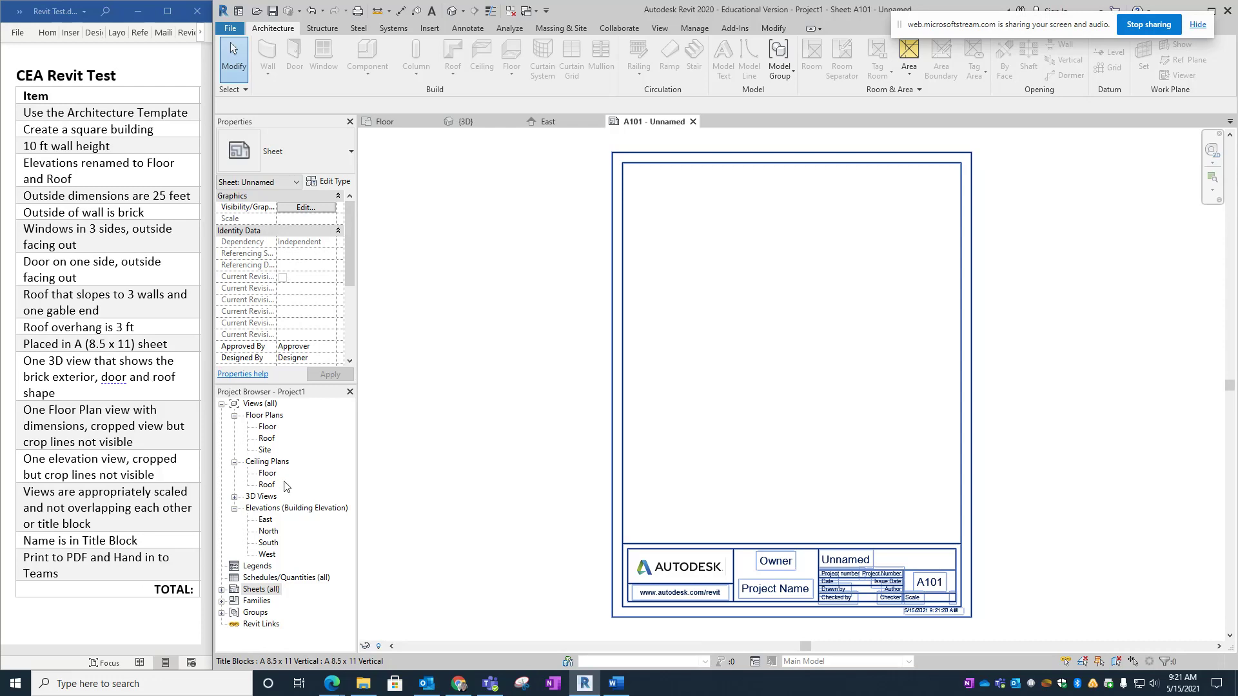
{"action": "left_click", "coordinate": [234, 496]}
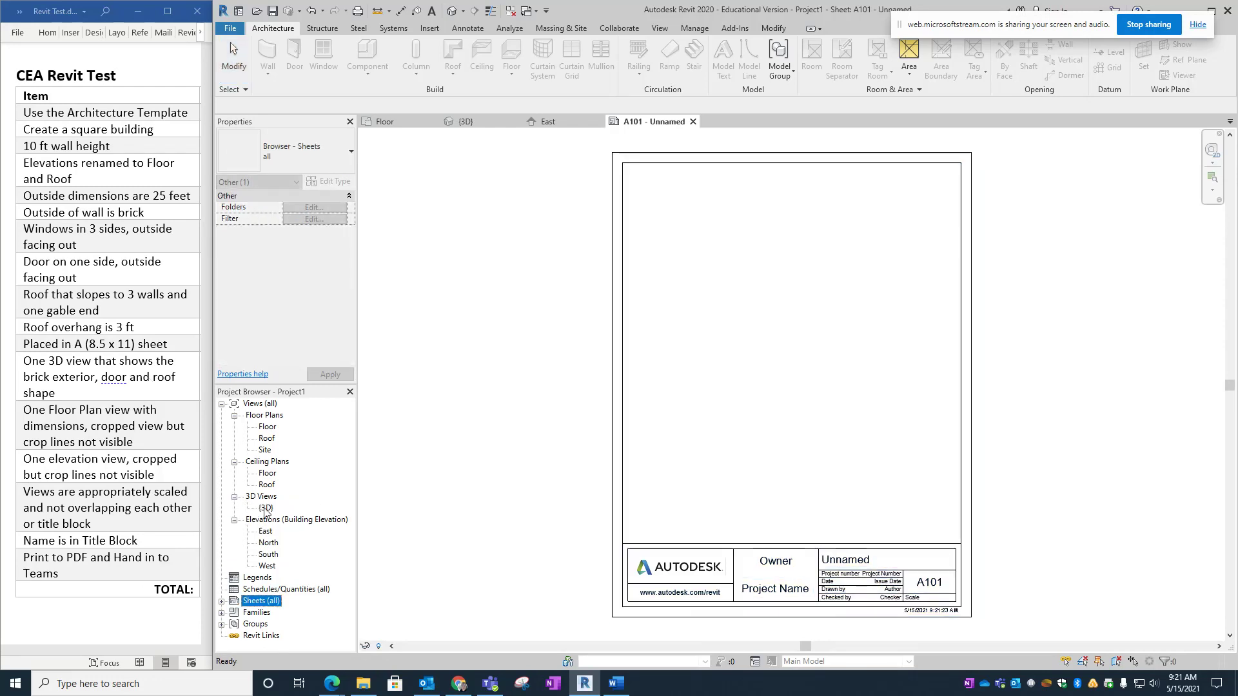
{"action": "left_click", "coordinate": [264, 509]}
{"action": "double_click", "coordinate": [265, 509]}
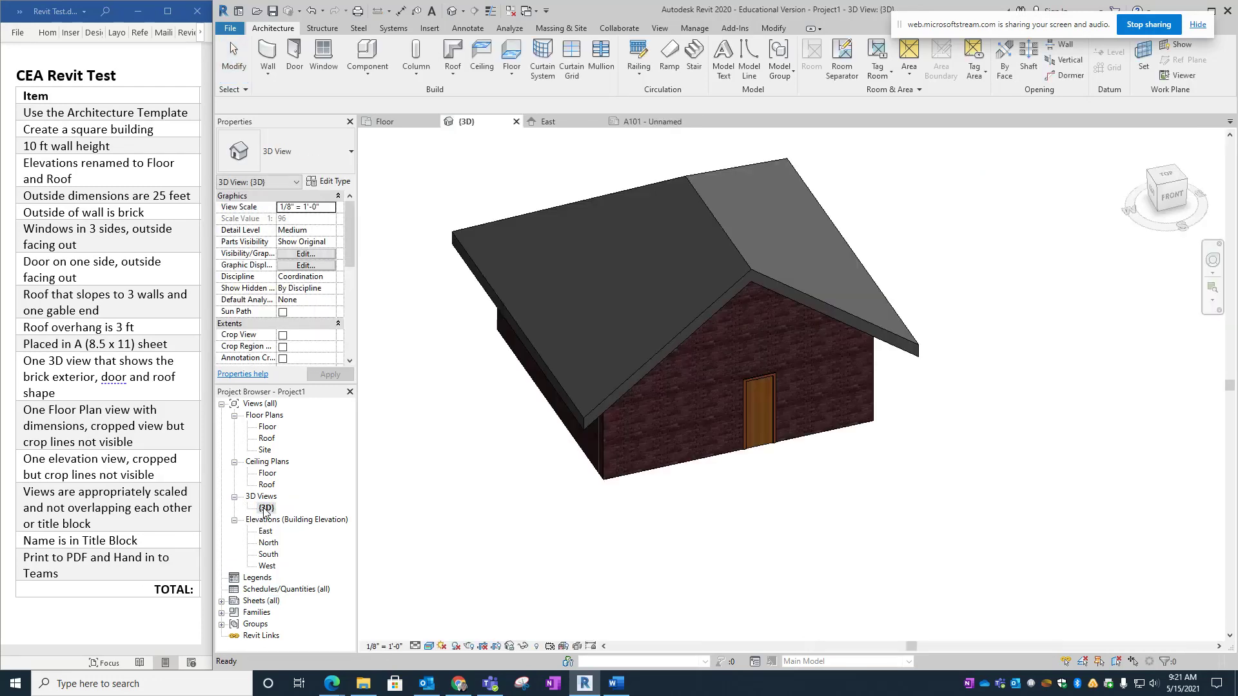
{"action": "middle_click_drag", "start_coordinate": [488, 458], "coordinate": [556, 527]}
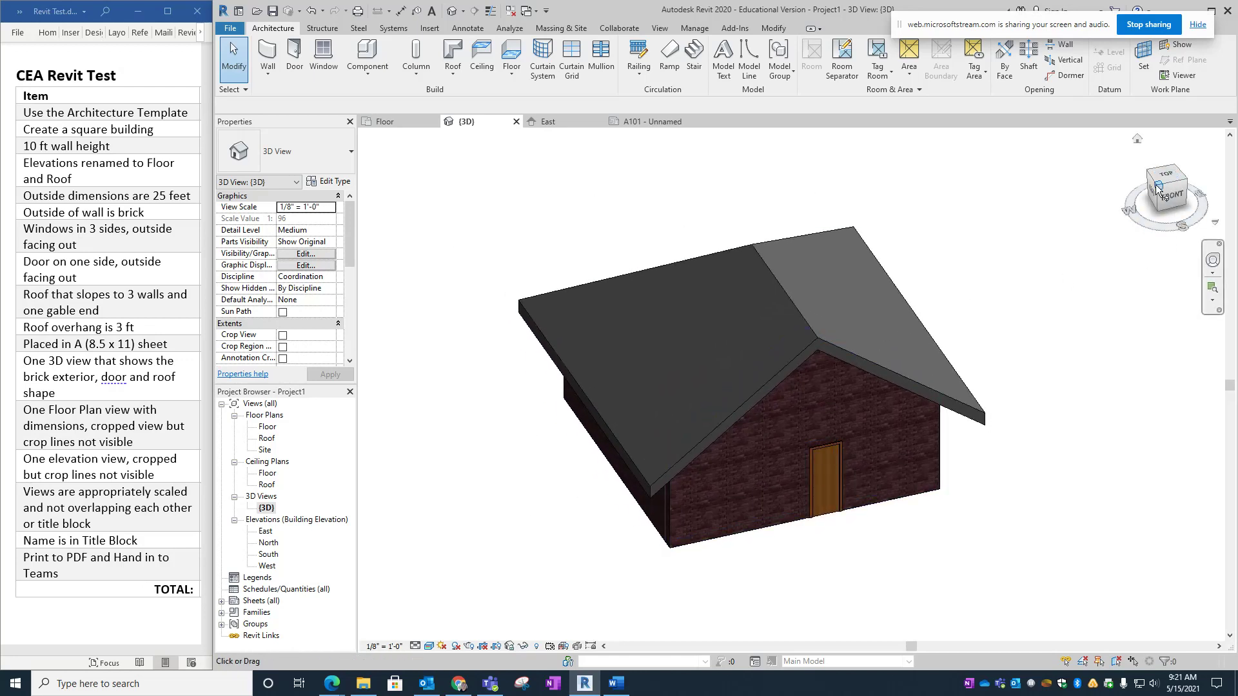
{"action": "mouse_move", "coordinate": [1158, 188]}
{"action": "left_mouse_down"}
{"action": "mouse_move", "coordinate": [1181, 159]}
{"action": "mouse_move", "coordinate": [1166, 169]}
{"action": "mouse_move", "coordinate": [1163, 159]}
{"action": "left_mouse_up"}
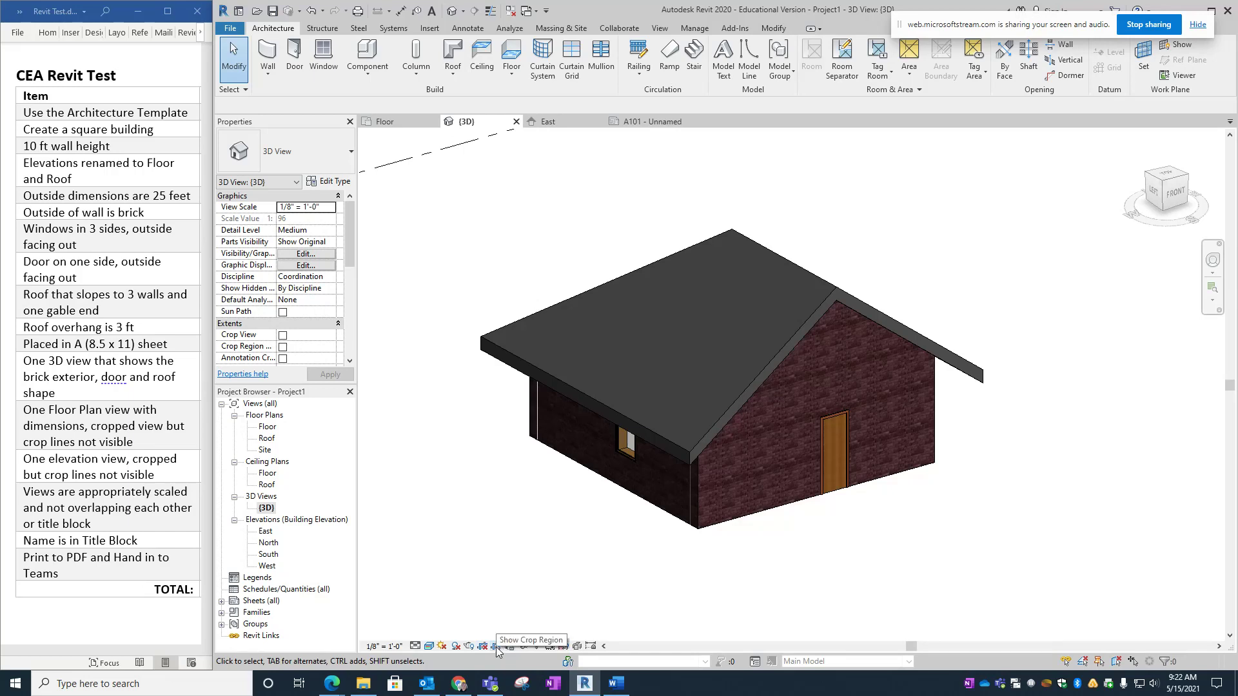
Crop the 3D view closely around the house on all four sides and hide its crop region
{"action": "left_click", "coordinate": [496, 646]}
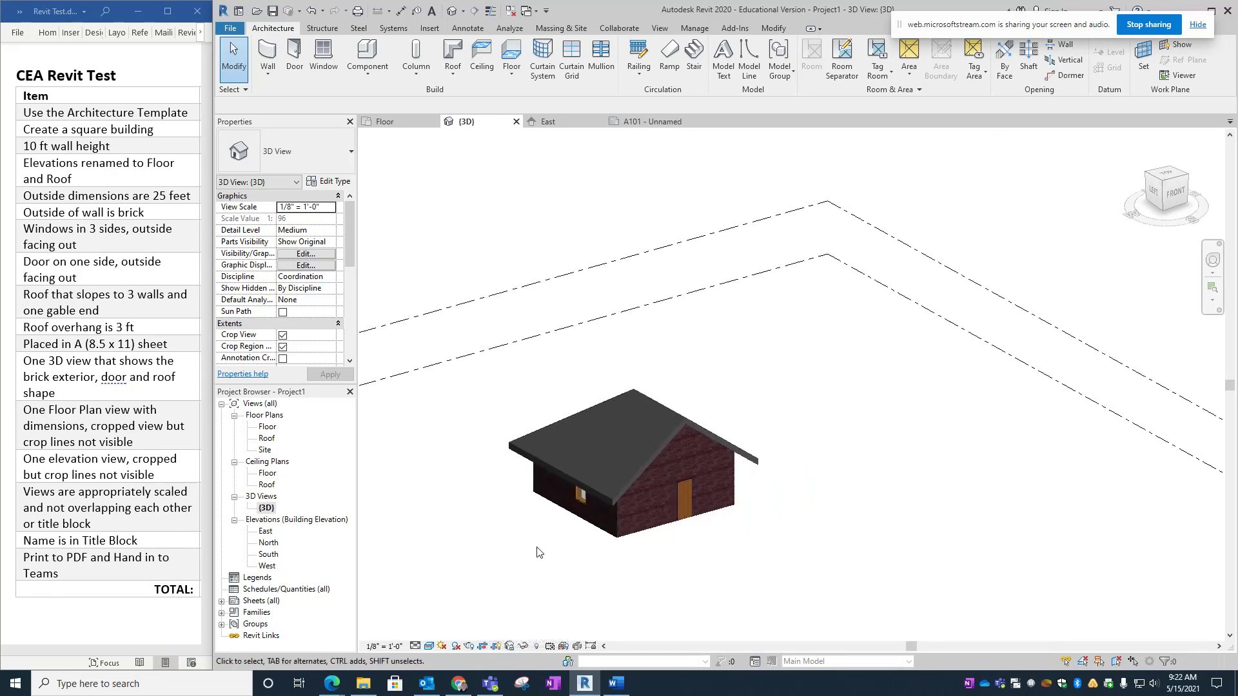
{"action": "key", "text": "z"}
{"action": "key", "text": "f"}
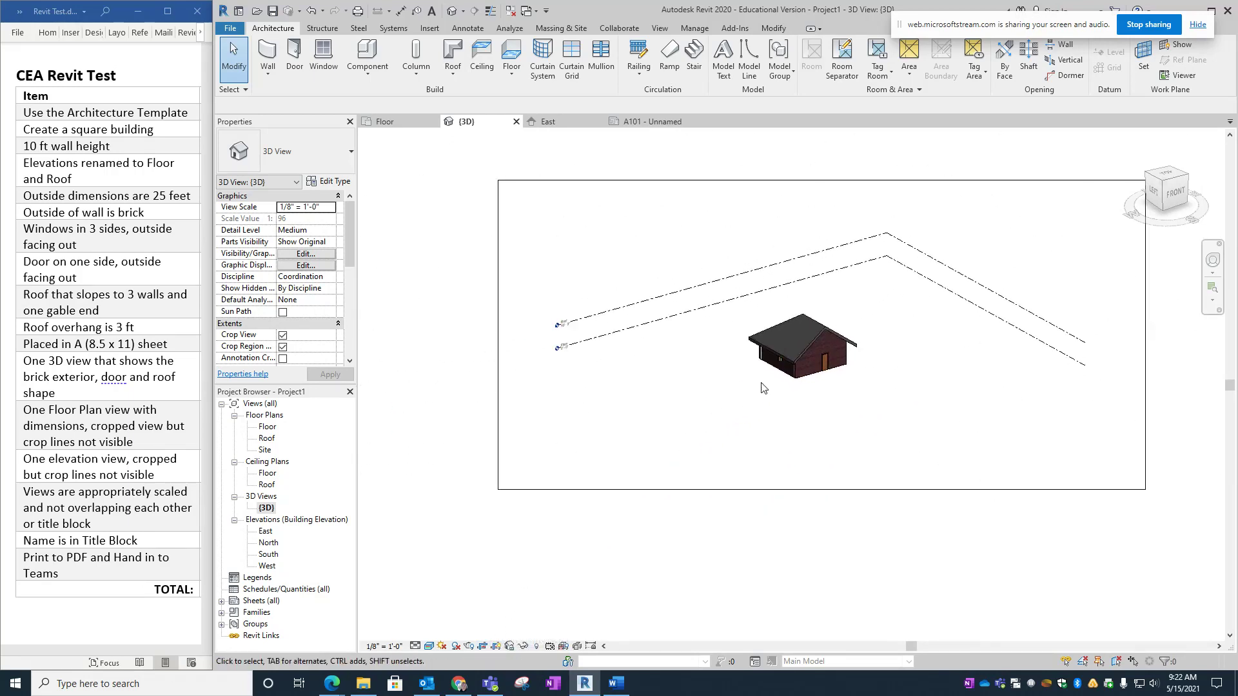
{"action": "left_click", "coordinate": [606, 490]}
{"action": "left_click_drag", "start_coordinate": [499, 335], "coordinate": [740, 335]}
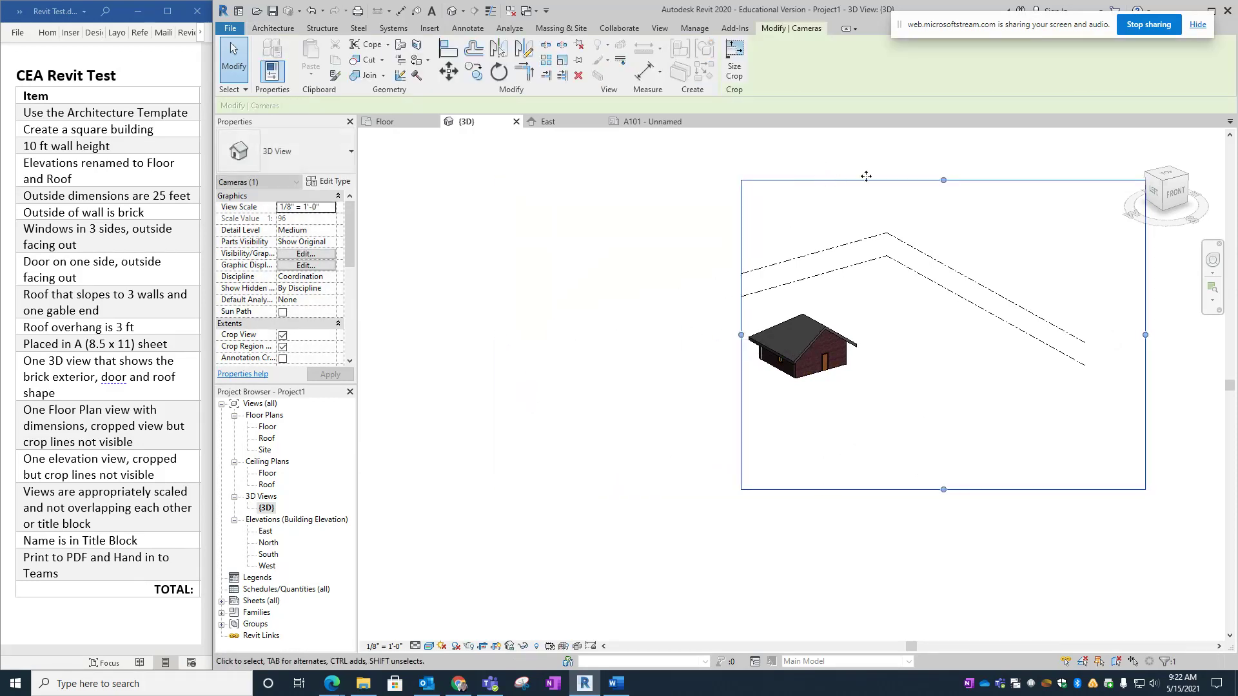
{"action": "left_click_drag", "start_coordinate": [943, 181], "coordinate": [943, 300]}
{"action": "left_click_drag", "start_coordinate": [1145, 394], "coordinate": [865, 395]}
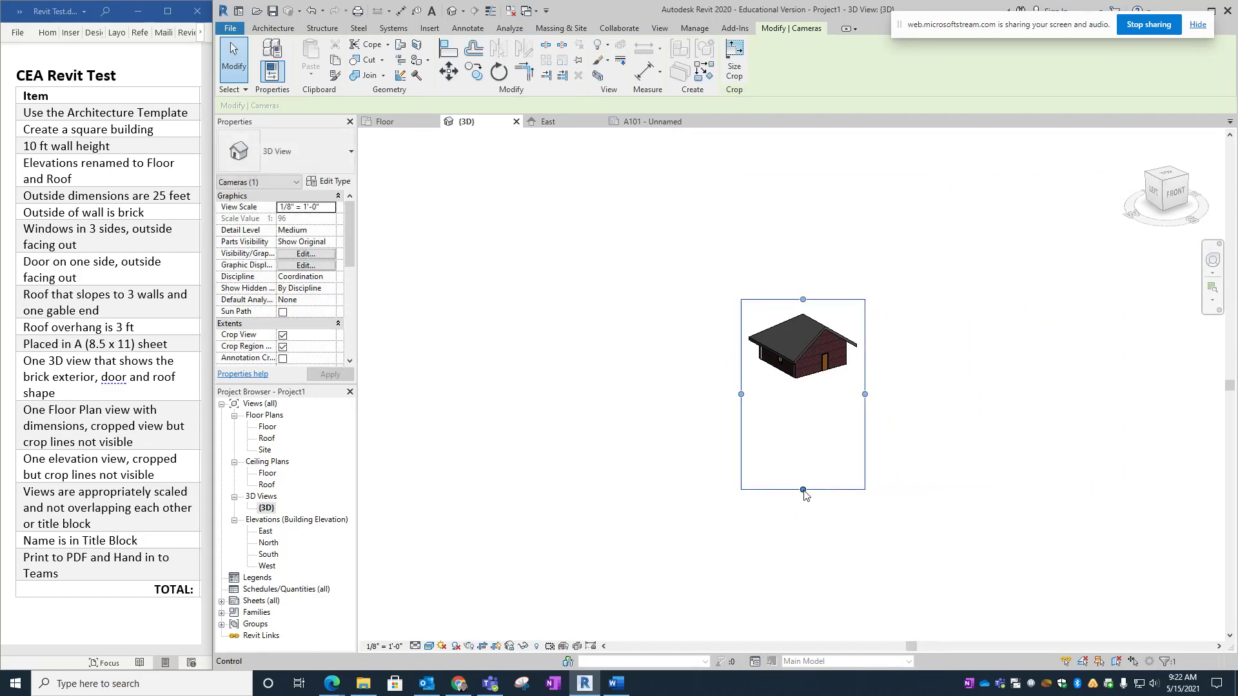
{"action": "left_click_drag", "start_coordinate": [801, 488], "coordinate": [803, 391]}
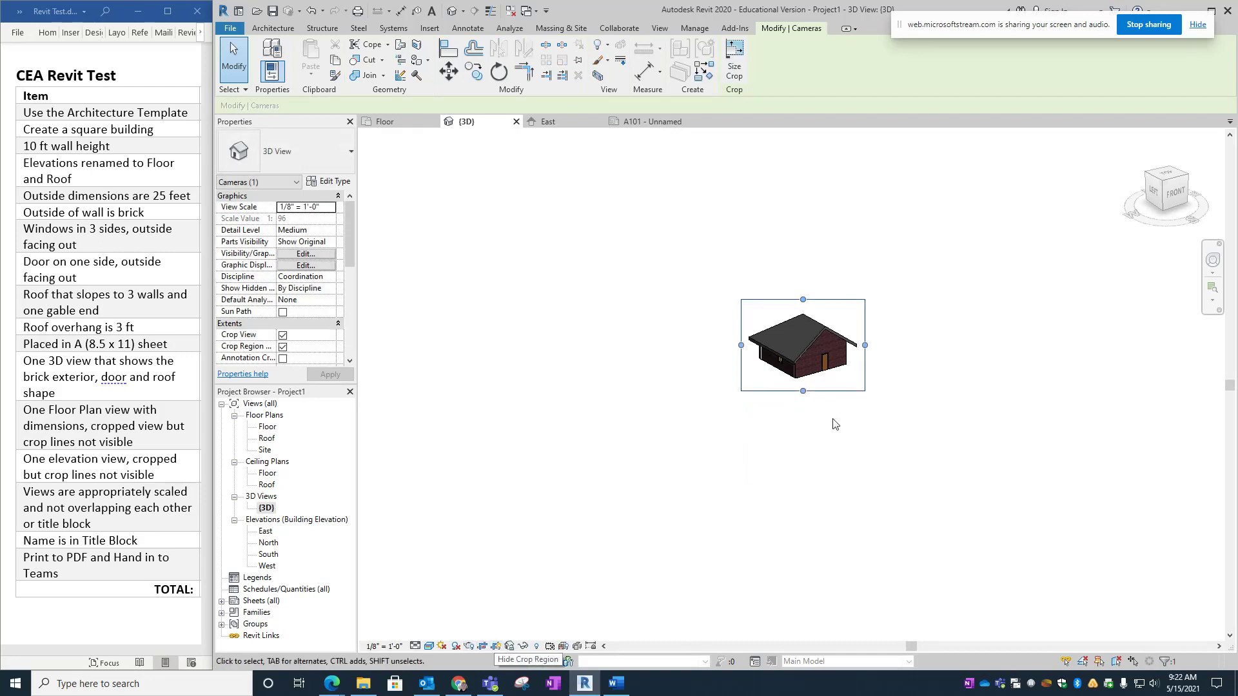
{"action": "scroll", "coordinate": [738, 362], "scroll_direction": "up", "scroll_amount": 5}
{"action": "middle_click_drag", "start_coordinate": [688, 363], "coordinate": [493, 409]}
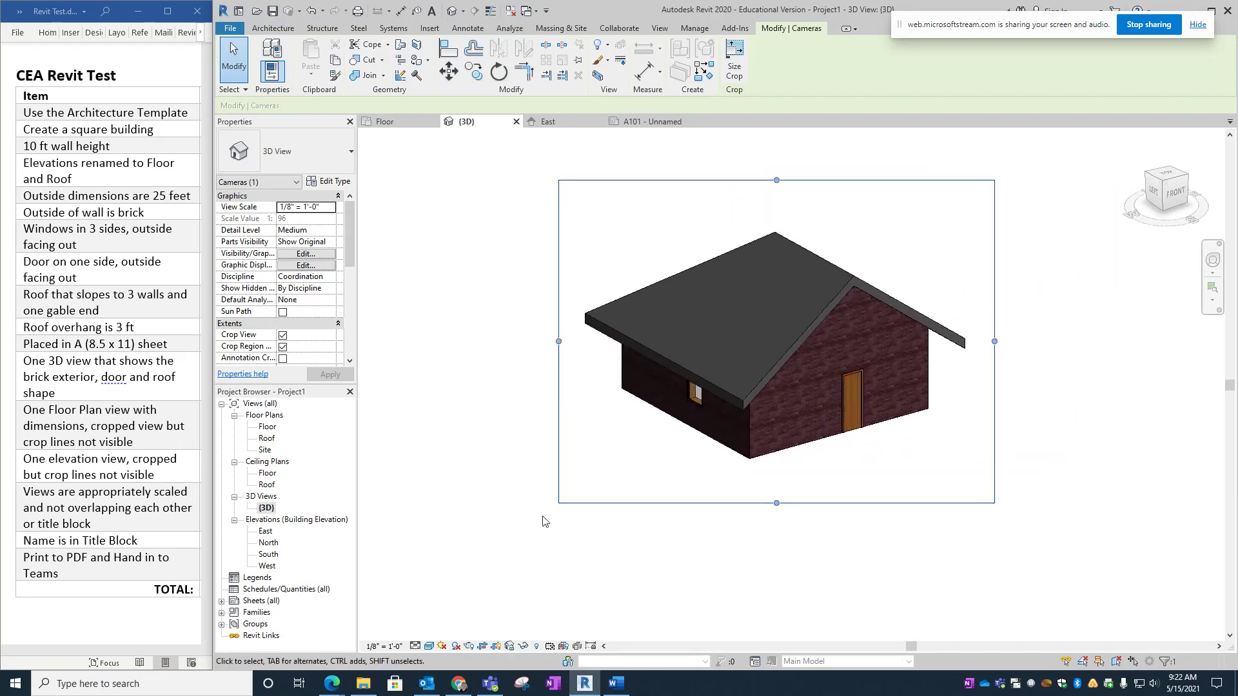
{"action": "left_click", "coordinate": [497, 647]}
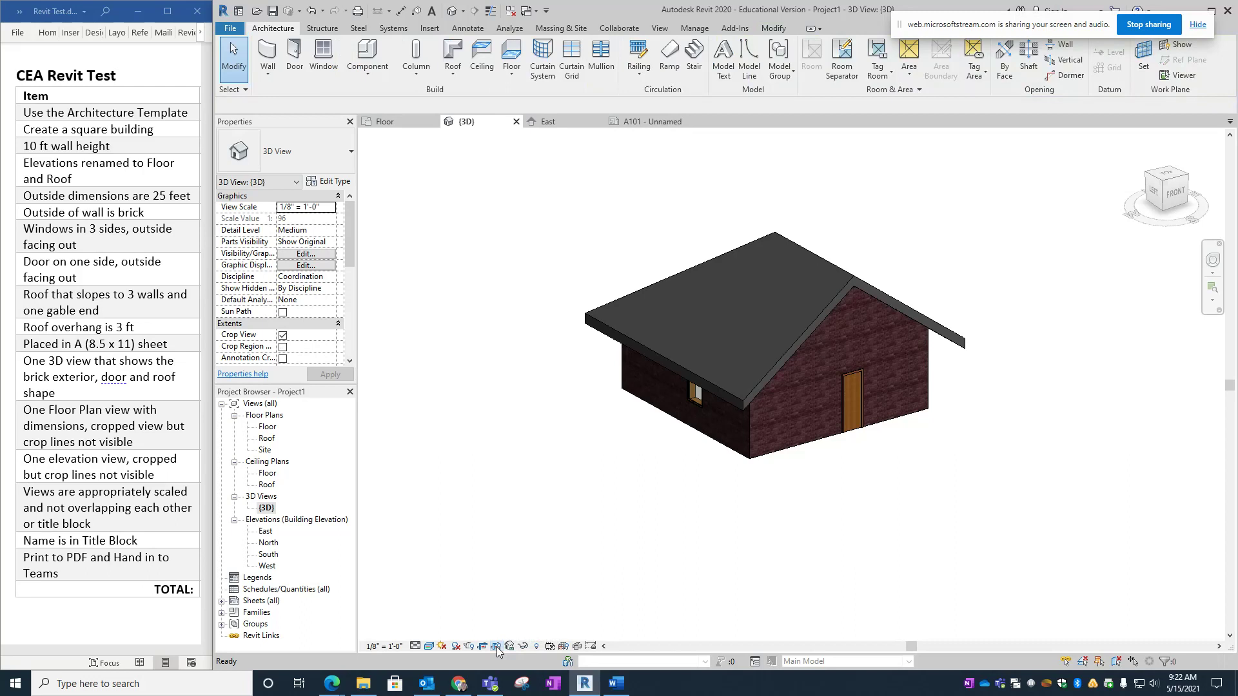
Place the 3D view on sheet A101 above the title block
{"action": "left_click", "coordinate": [653, 121]}
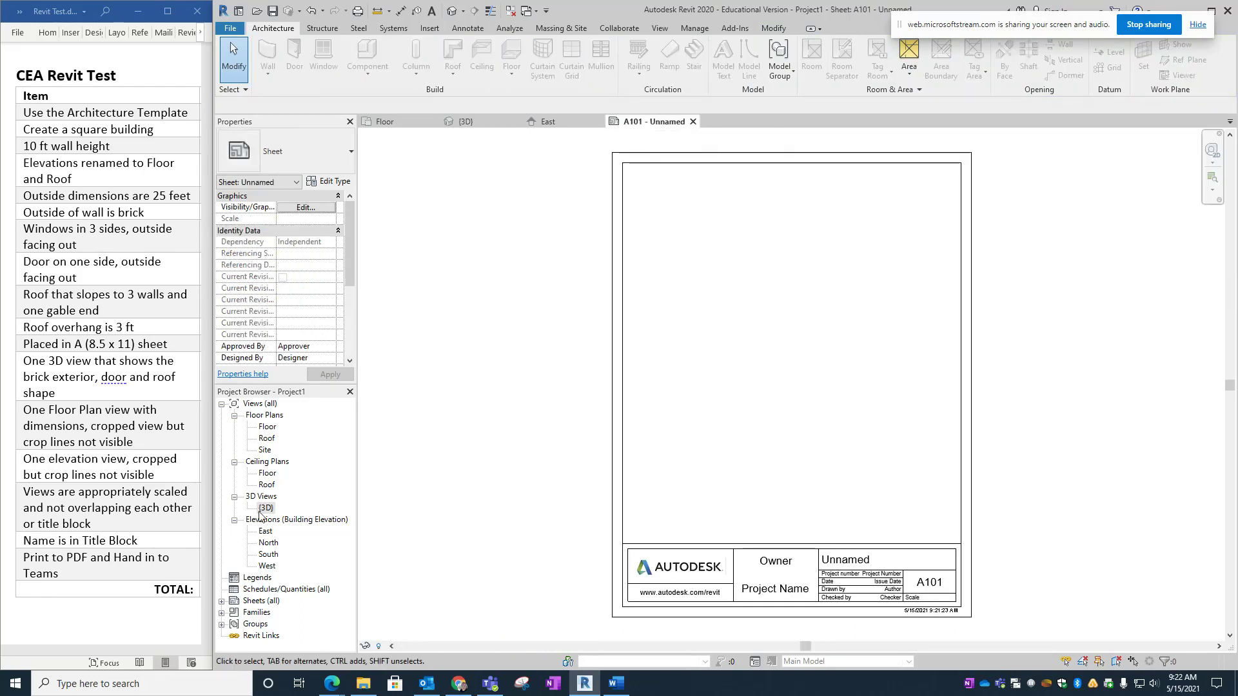
{"action": "left_click_drag", "start_coordinate": [266, 508], "coordinate": [791, 439]}
{"action": "left_click", "coordinate": [790, 424]}
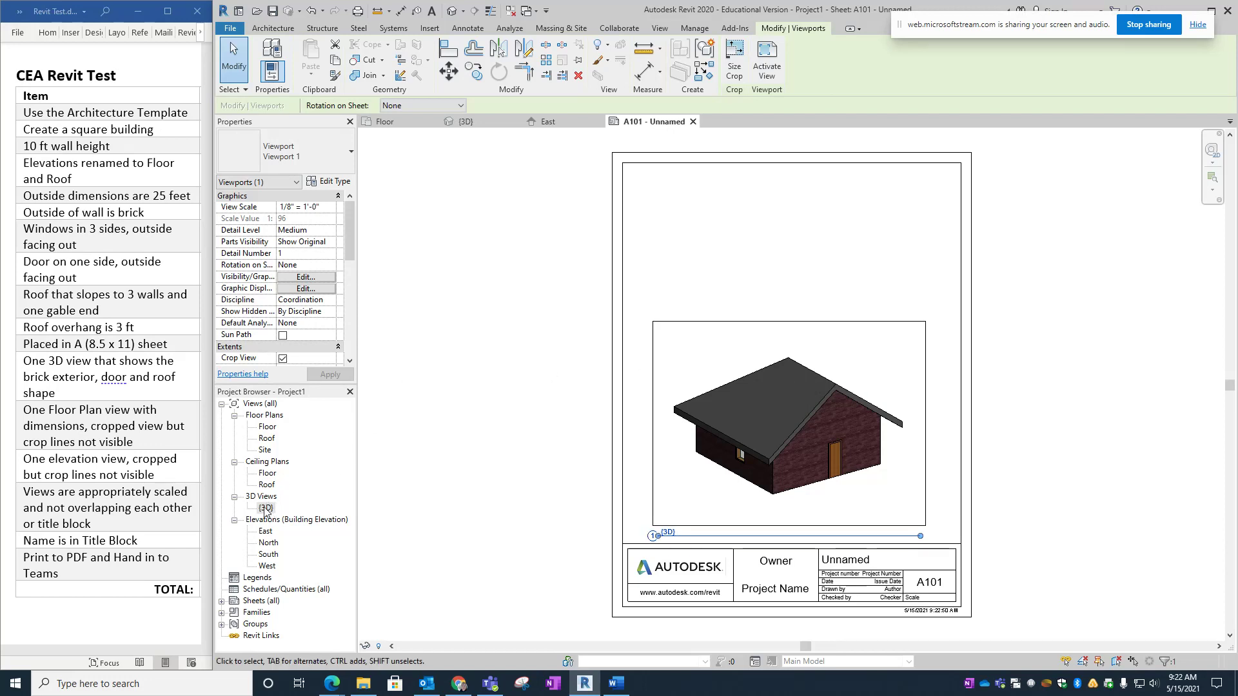
Set the 3D view's scale to 3/32" = 1'-0"
{"action": "left_click", "coordinate": [474, 122]}
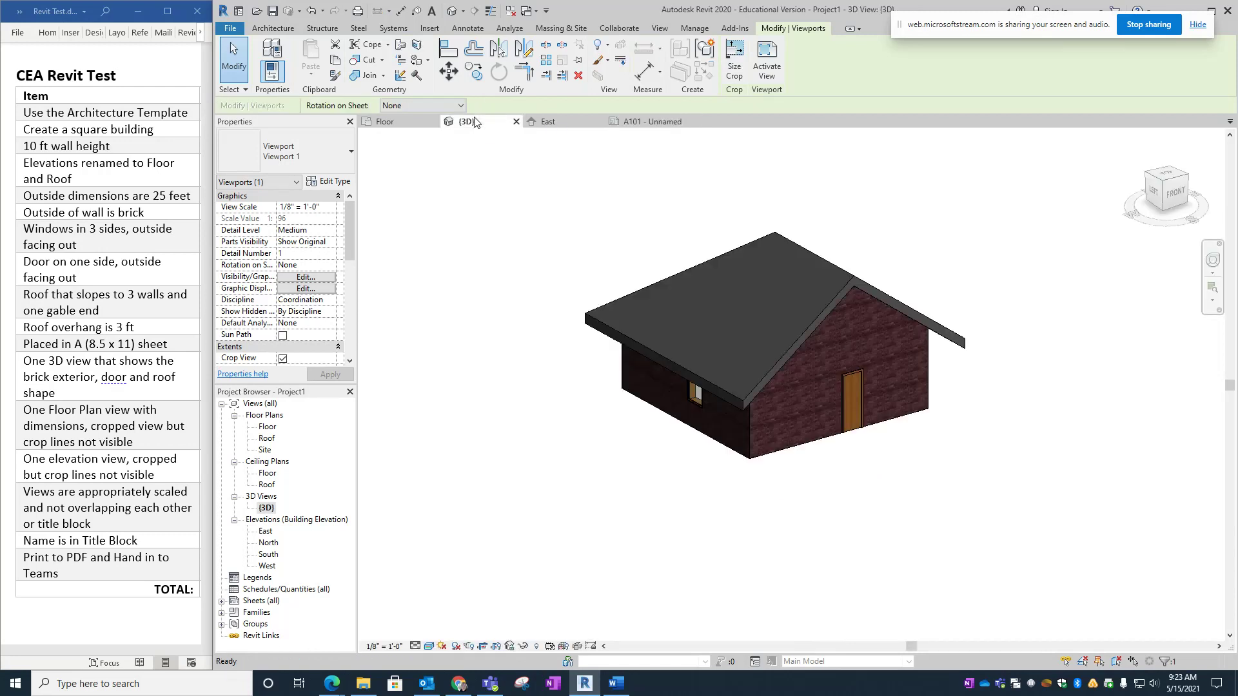
{"action": "left_click", "coordinate": [374, 646]}
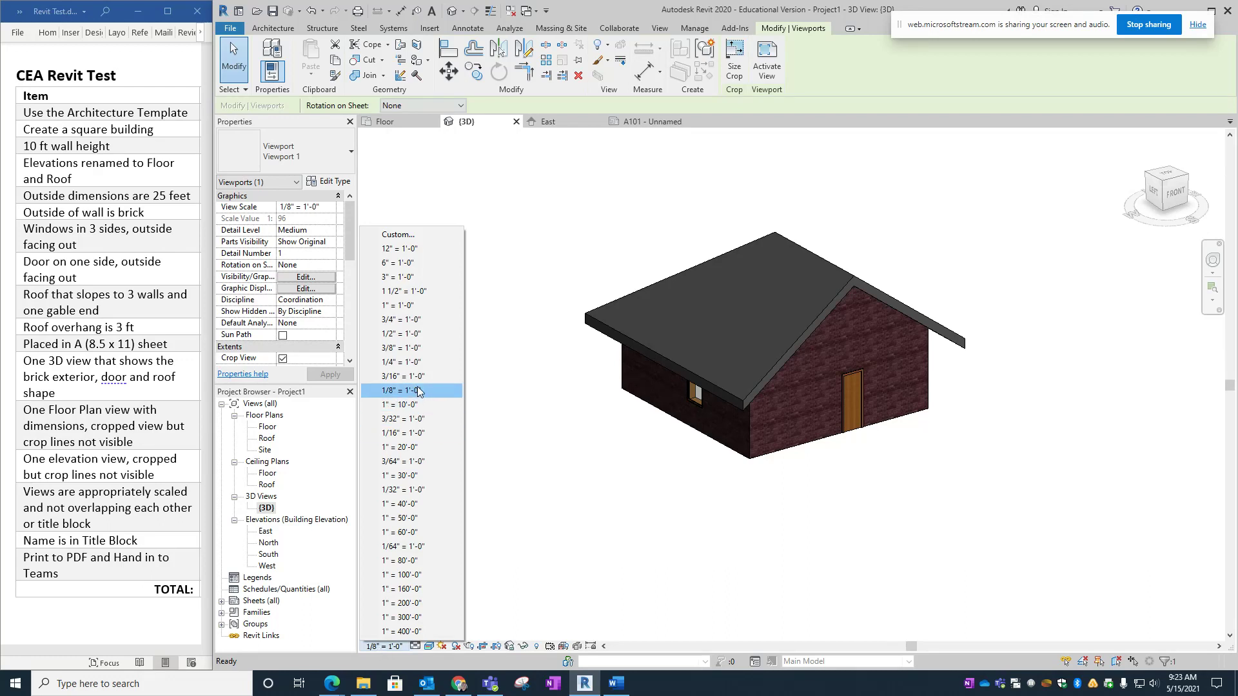
{"action": "left_click", "coordinate": [416, 421]}
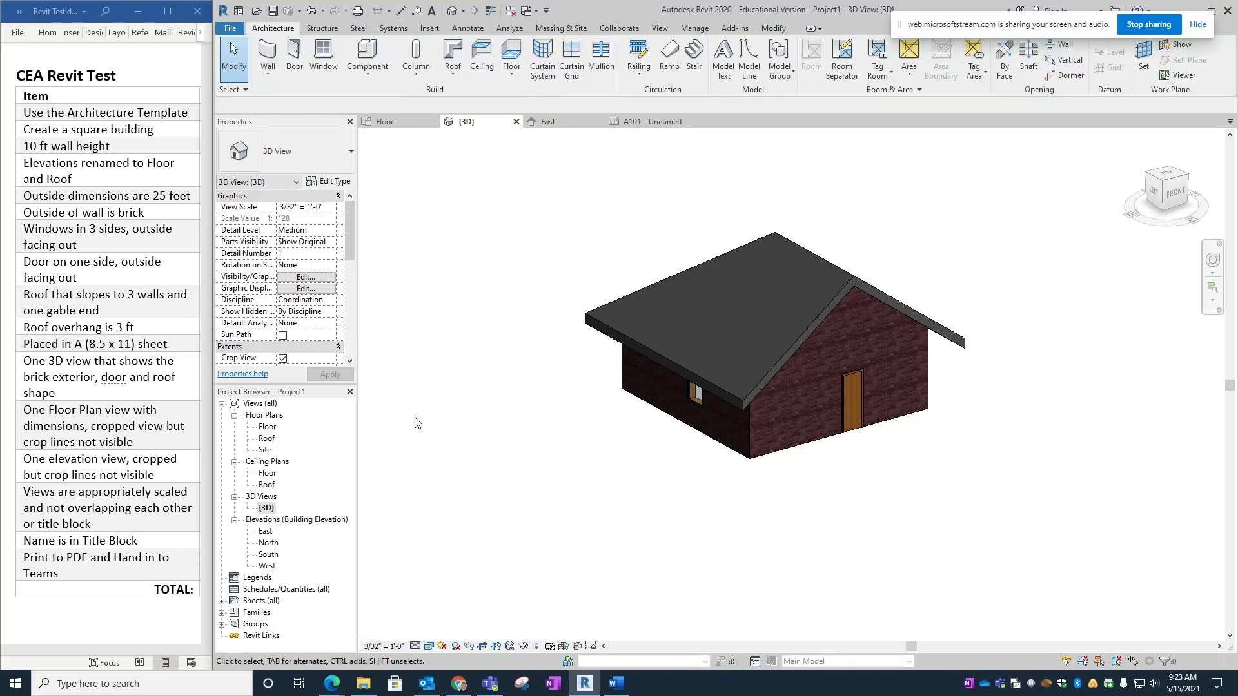
Try repositioning the rescaled 3D view on sheet A101 and delete it from the sheet
{"action": "left_click", "coordinate": [644, 123]}
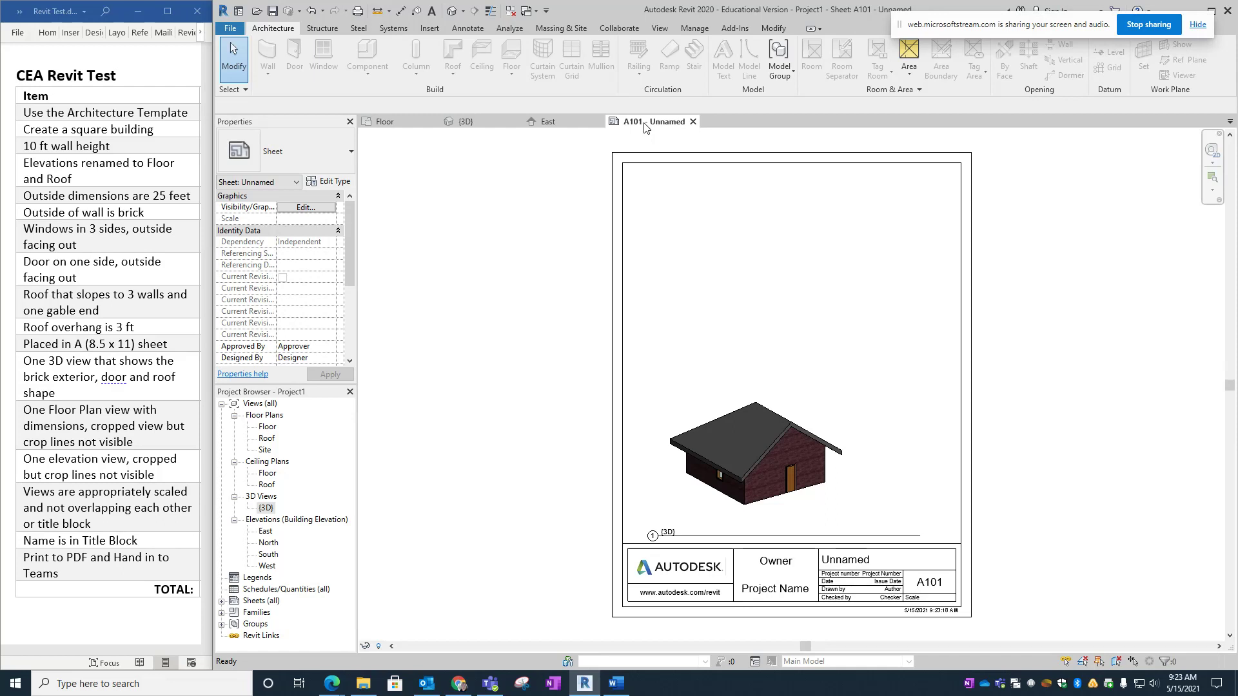
{"action": "left_click_drag", "start_coordinate": [755, 413], "coordinate": [751, 361]}
{"action": "left_click", "coordinate": [522, 439]}
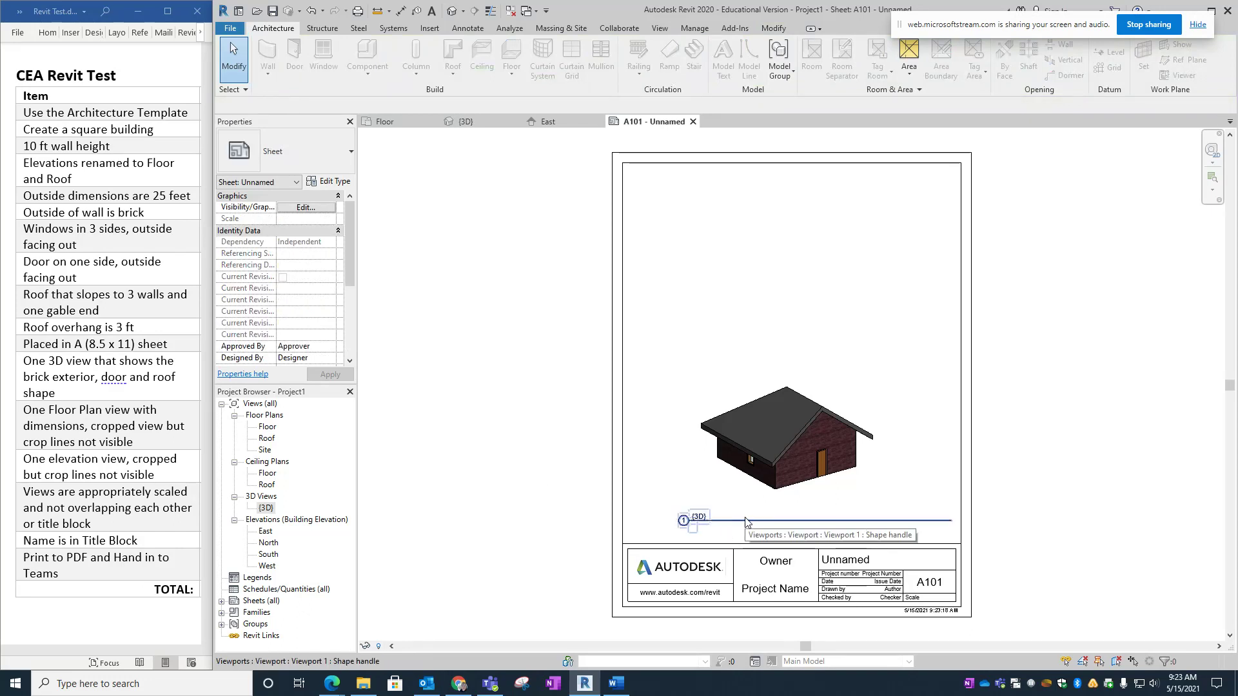
{"action": "left_click", "coordinate": [795, 457]}
{"action": "key", "text": "Delete"}
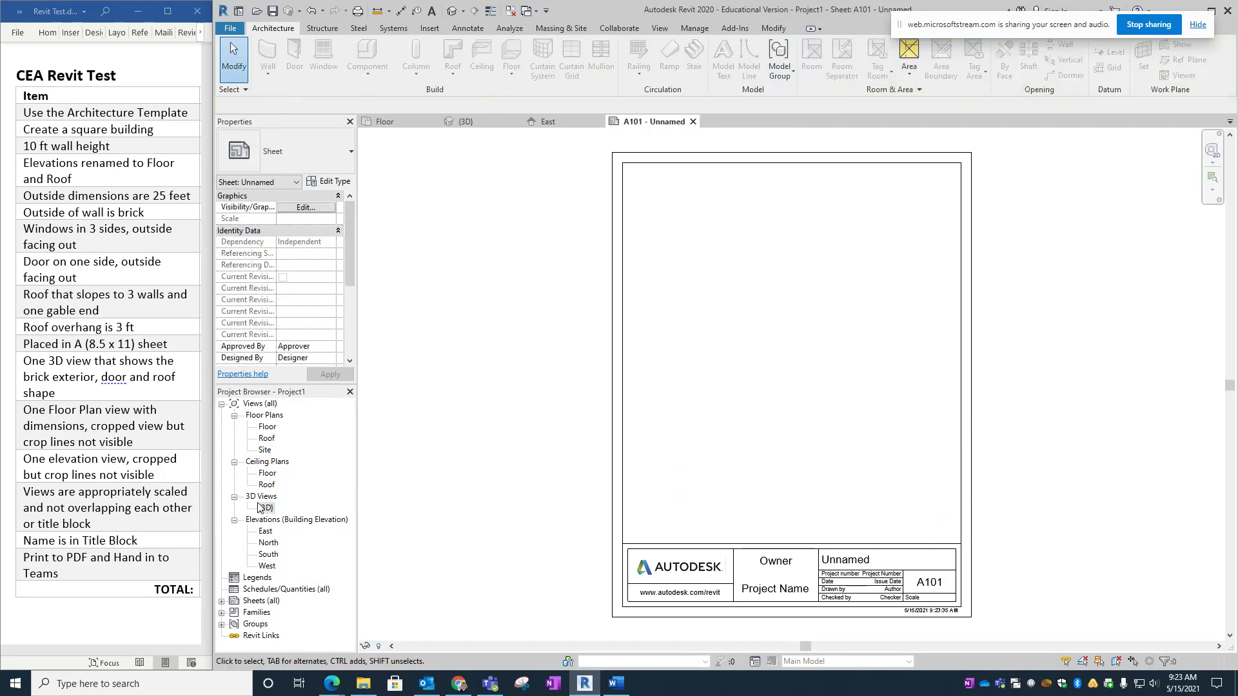
Place the 3D view again on the sheet, in its lower half just above the title block
{"action": "left_click", "coordinate": [265, 508]}
{"action": "left_click_drag", "start_coordinate": [265, 508], "coordinate": [781, 426]}
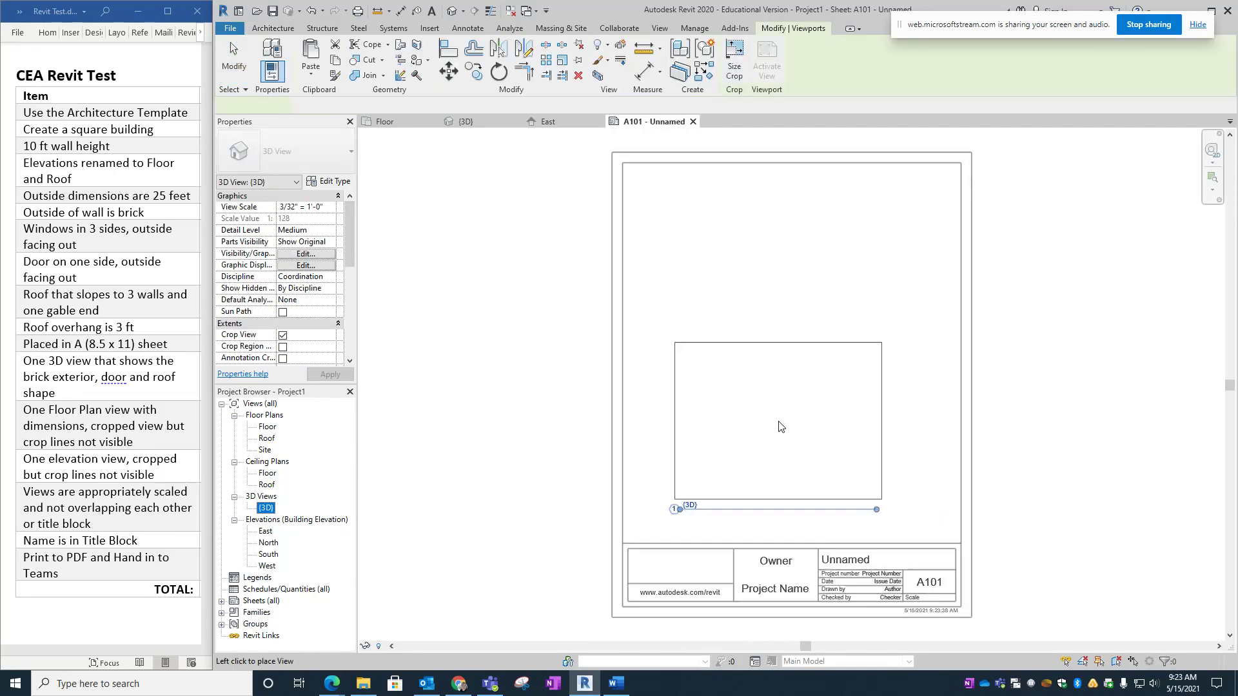
{"action": "left_click", "coordinate": [785, 447]}
{"action": "left_click", "coordinate": [471, 454]}
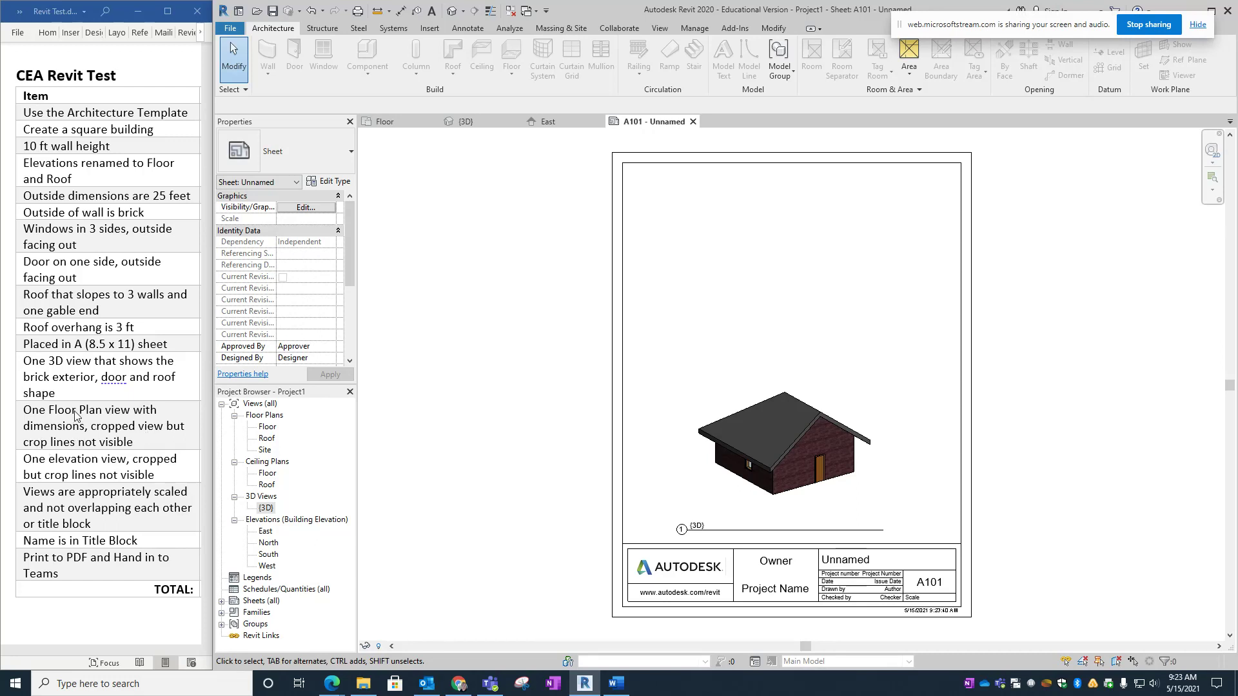
Crop the Floor plan view closely around the building and its dimensions, leaving out the elevation markers, and hide the crop region
{"action": "double_click", "coordinate": [274, 428]}
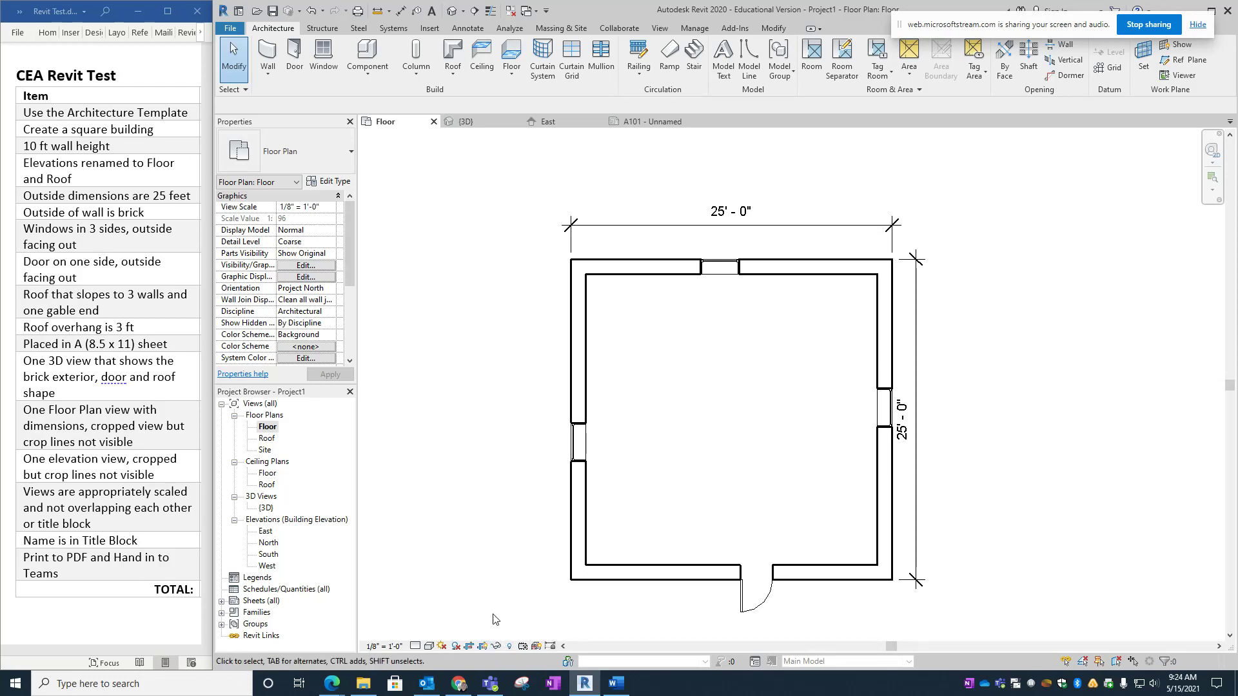
{"action": "scroll", "coordinate": [545, 489], "scroll_direction": "down", "scroll_amount": 5}
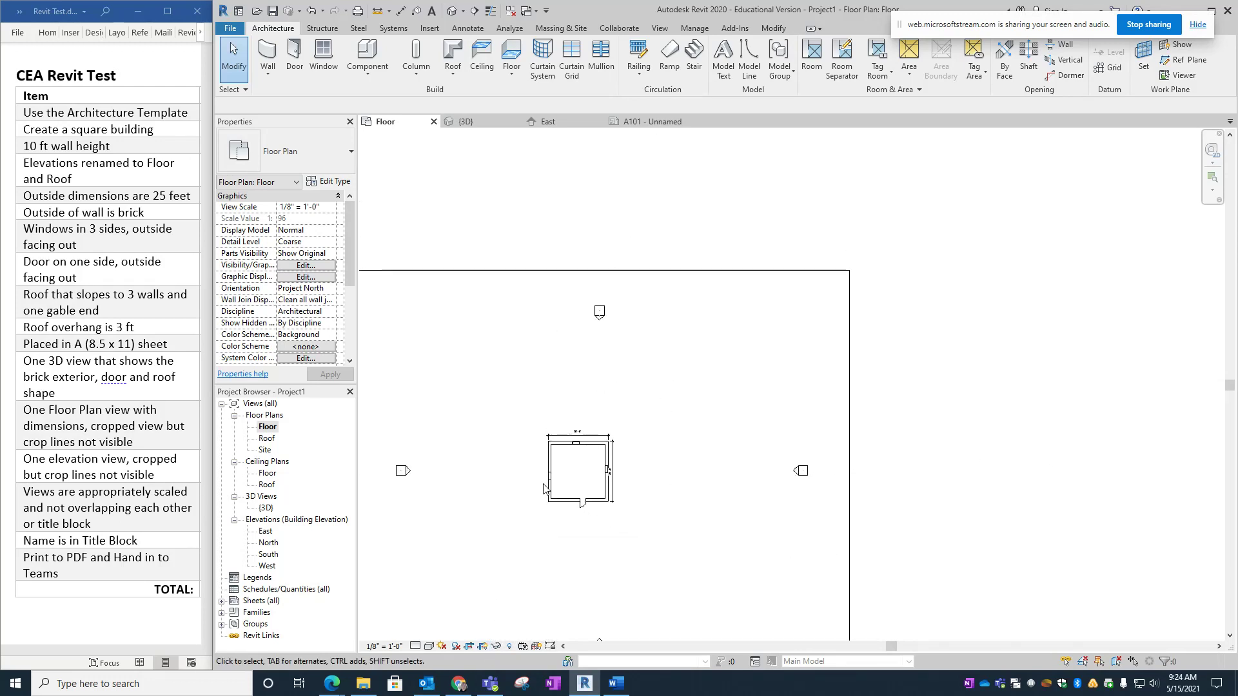
{"action": "middle_click_drag", "start_coordinate": [545, 489], "coordinate": [827, 392]}
{"action": "scroll", "coordinate": [827, 392], "scroll_direction": "down", "scroll_amount": 1}
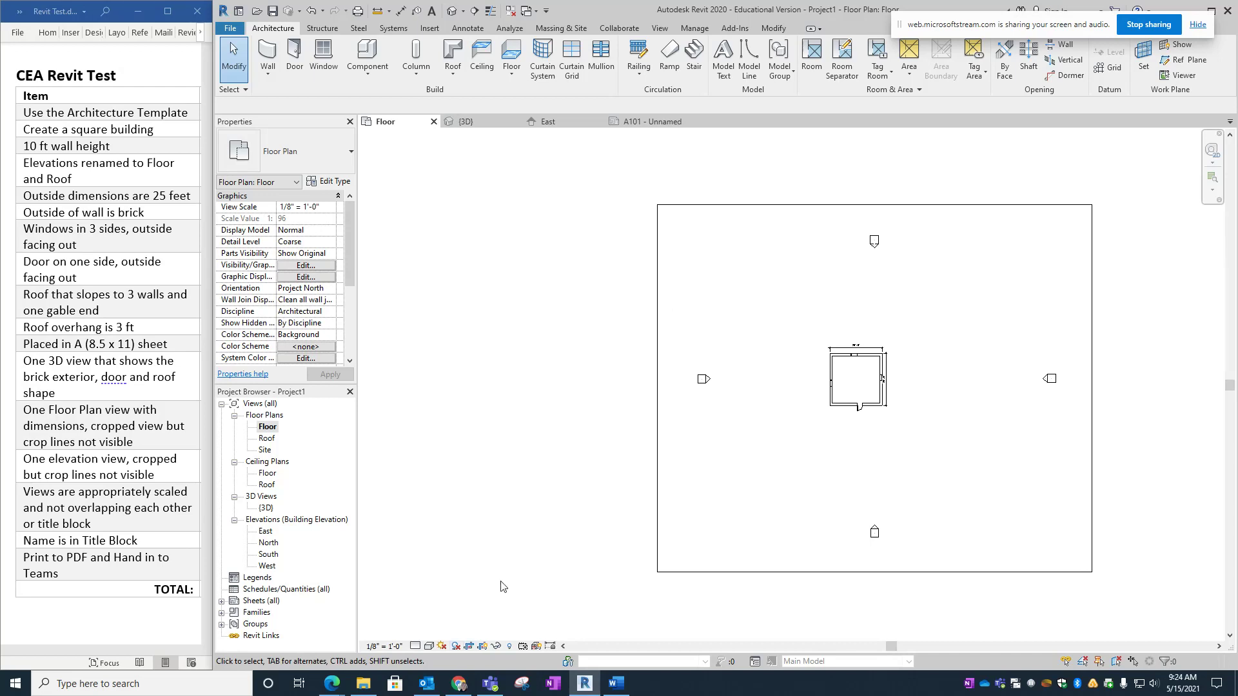
{"action": "left_click", "coordinate": [788, 206]}
{"action": "left_click_drag", "start_coordinate": [874, 205], "coordinate": [869, 338]}
{"action": "left_click_drag", "start_coordinate": [1092, 445], "coordinate": [893, 452]}
{"action": "left_click_drag", "start_coordinate": [775, 572], "coordinate": [784, 418]}
{"action": "left_click_drag", "start_coordinate": [657, 380], "coordinate": [819, 374]}
{"action": "left_click", "coordinate": [1065, 375]}
{"action": "key", "text": "z"}
{"action": "key", "text": "f"}
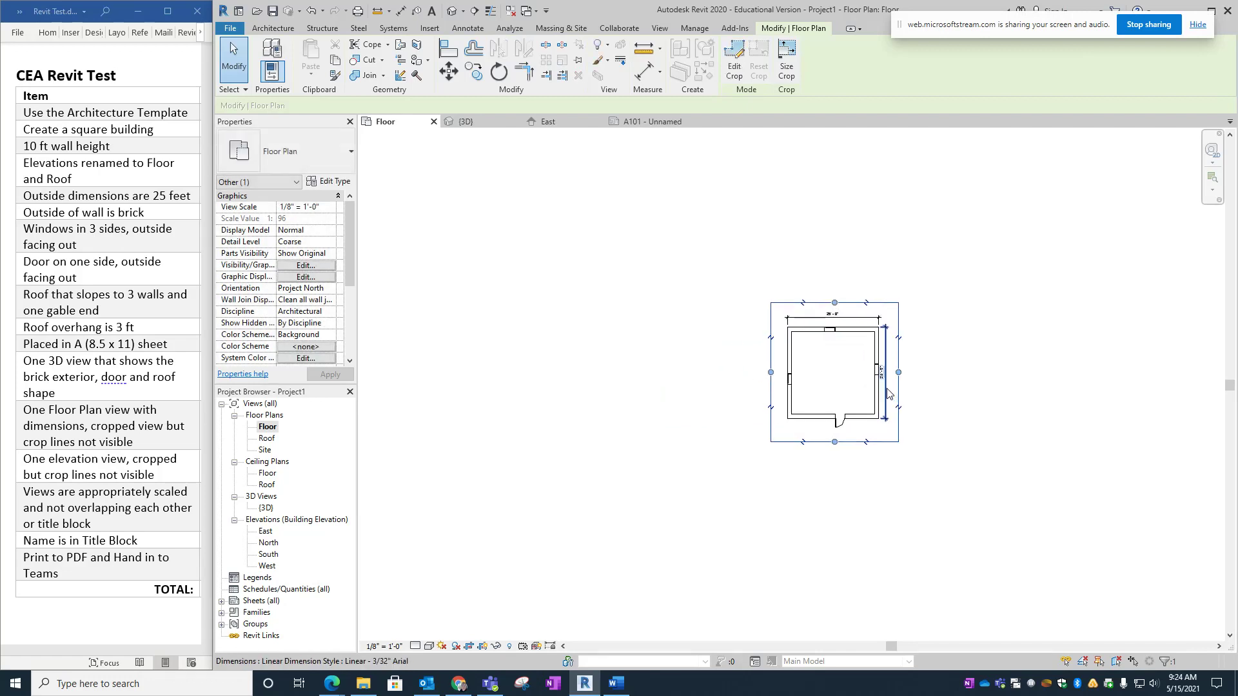
{"action": "left_click", "coordinate": [483, 647]}
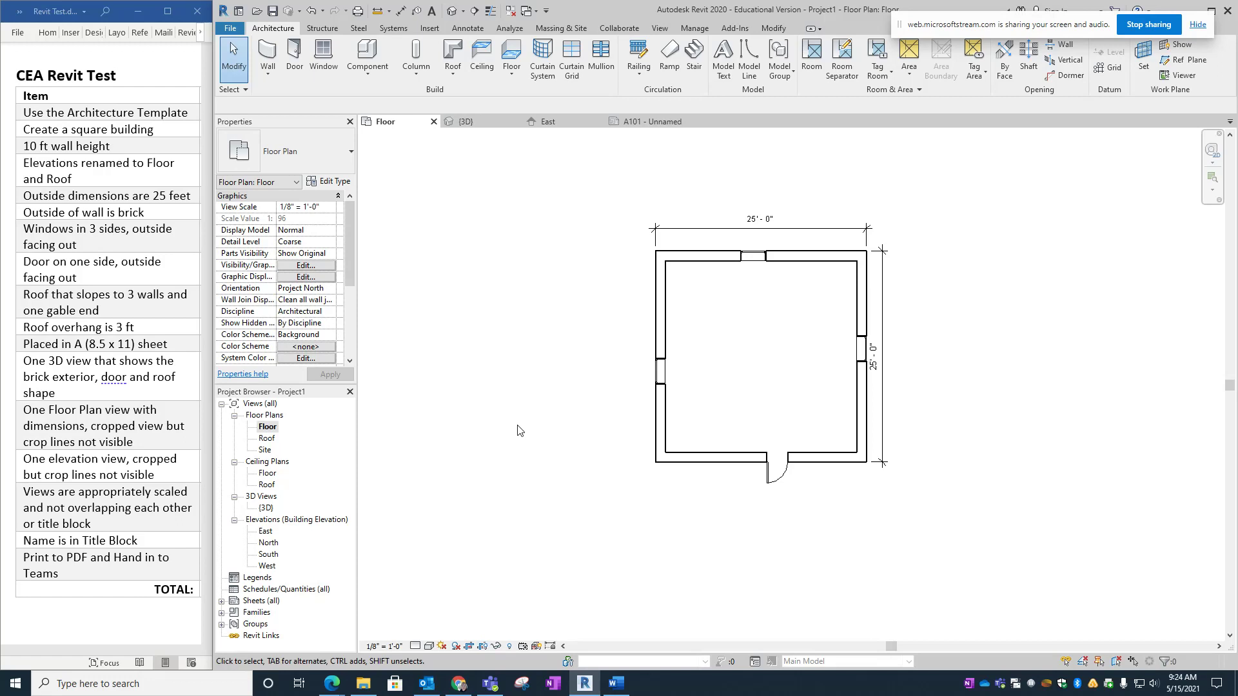